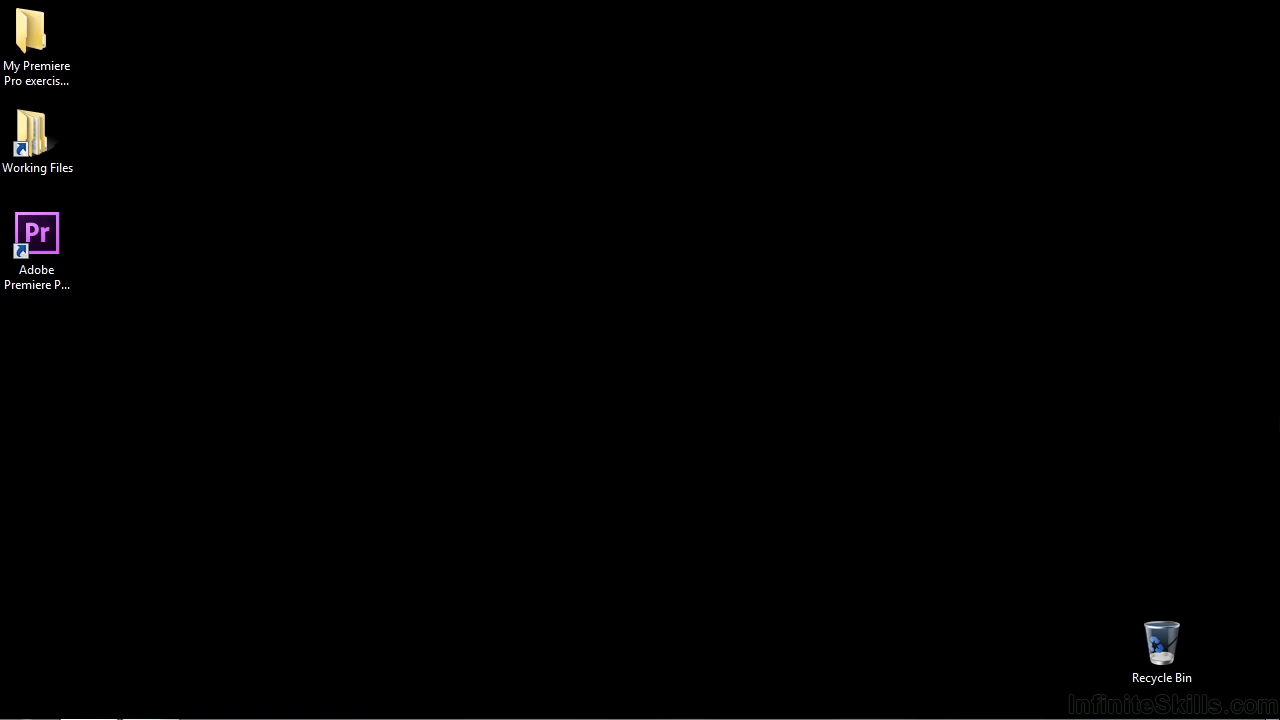
# - Launch Adobe Premiere Pro, open the project 0303-preferences.prproj and show its project contents
pyautogui.doubleClick(50, 248)
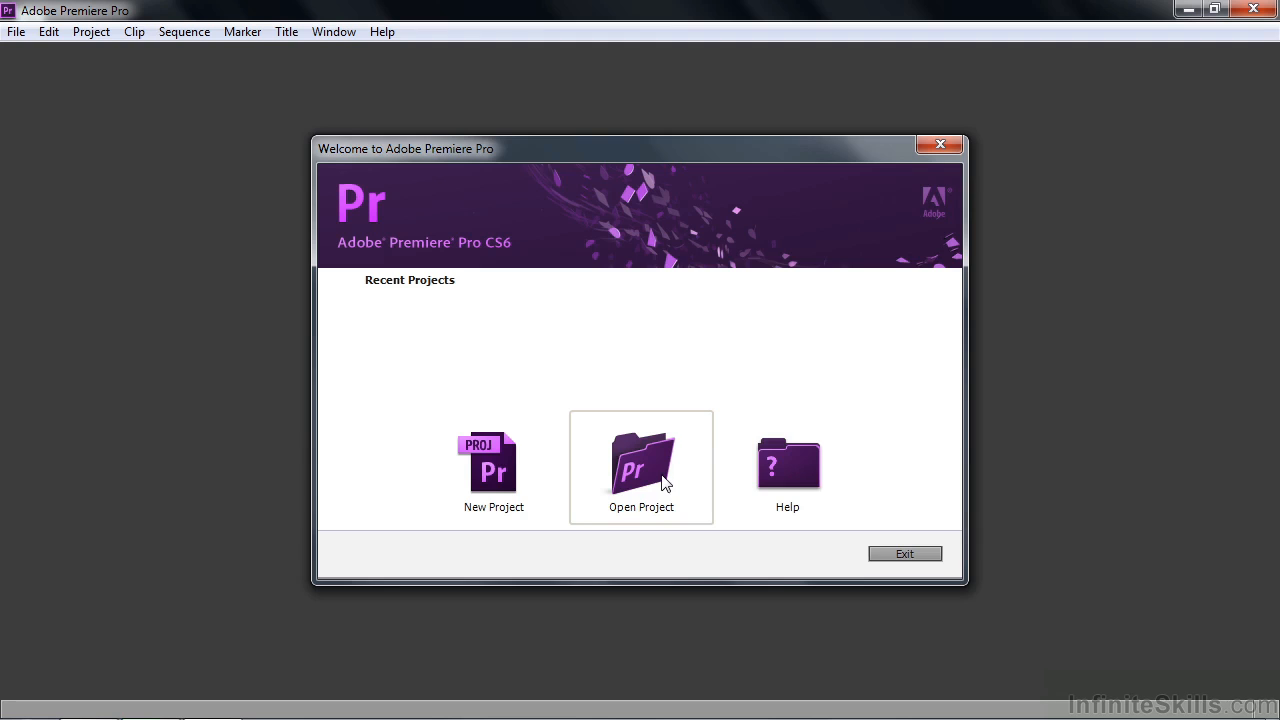
pyautogui.click(657, 484)
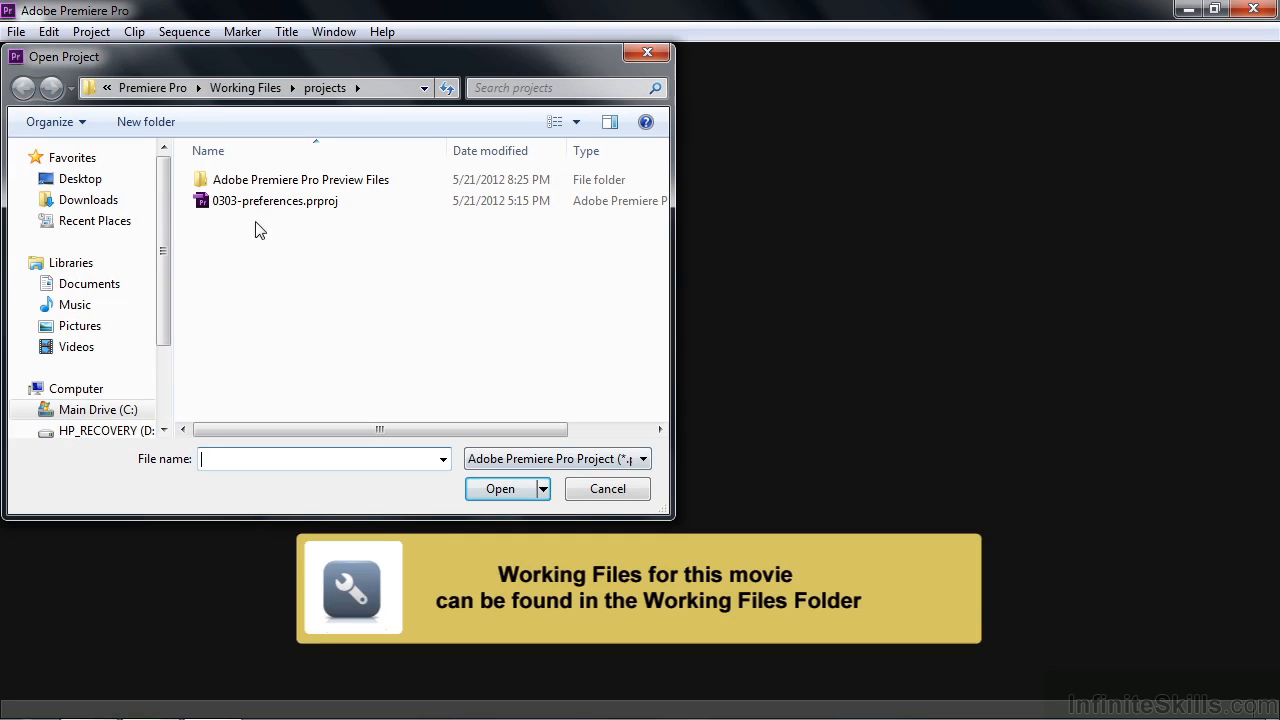
pyautogui.doubleClick(206, 204)
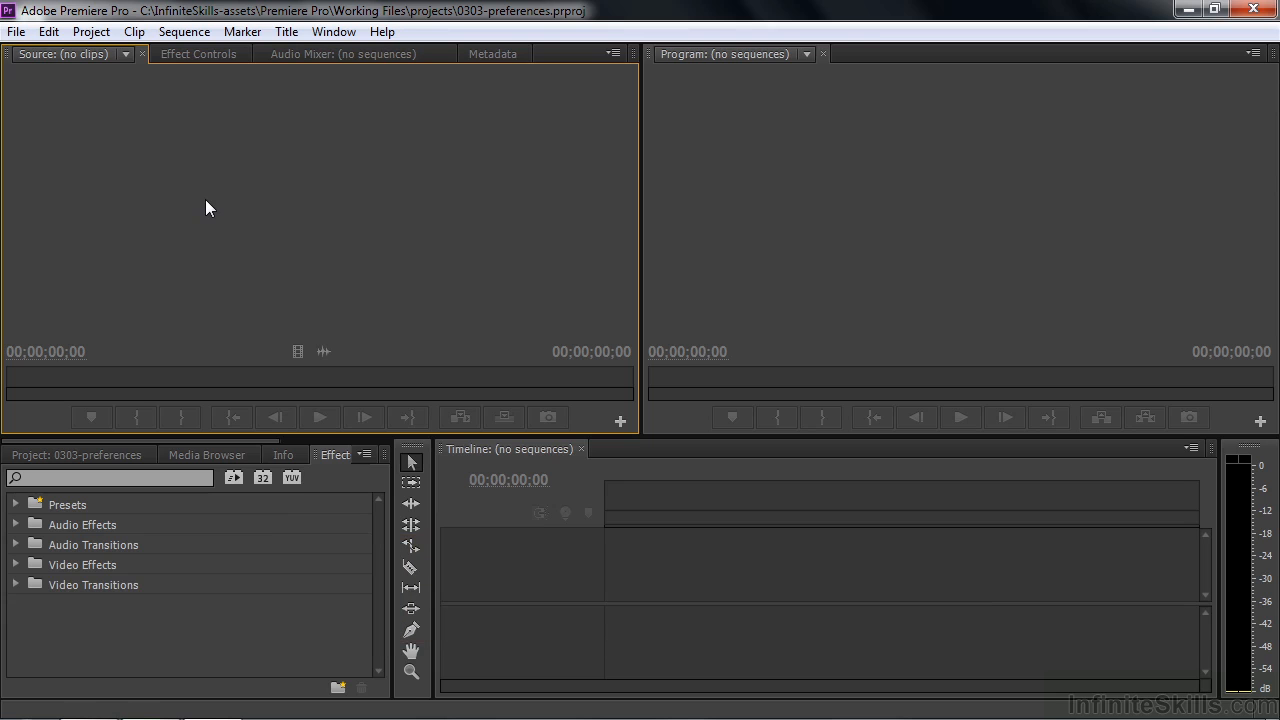
pyautogui.click(102, 451)
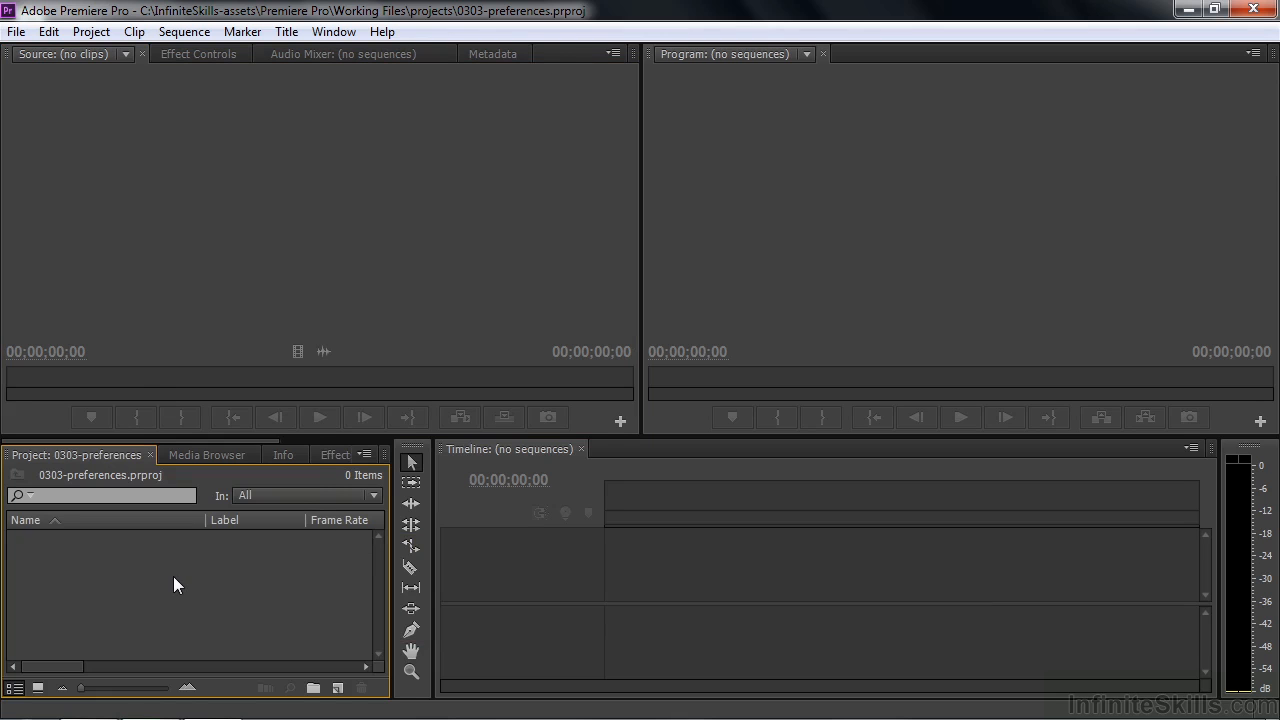
# - Review the Auto Save and General preferences, leaving the settings as they are
pyautogui.click(51, 33)
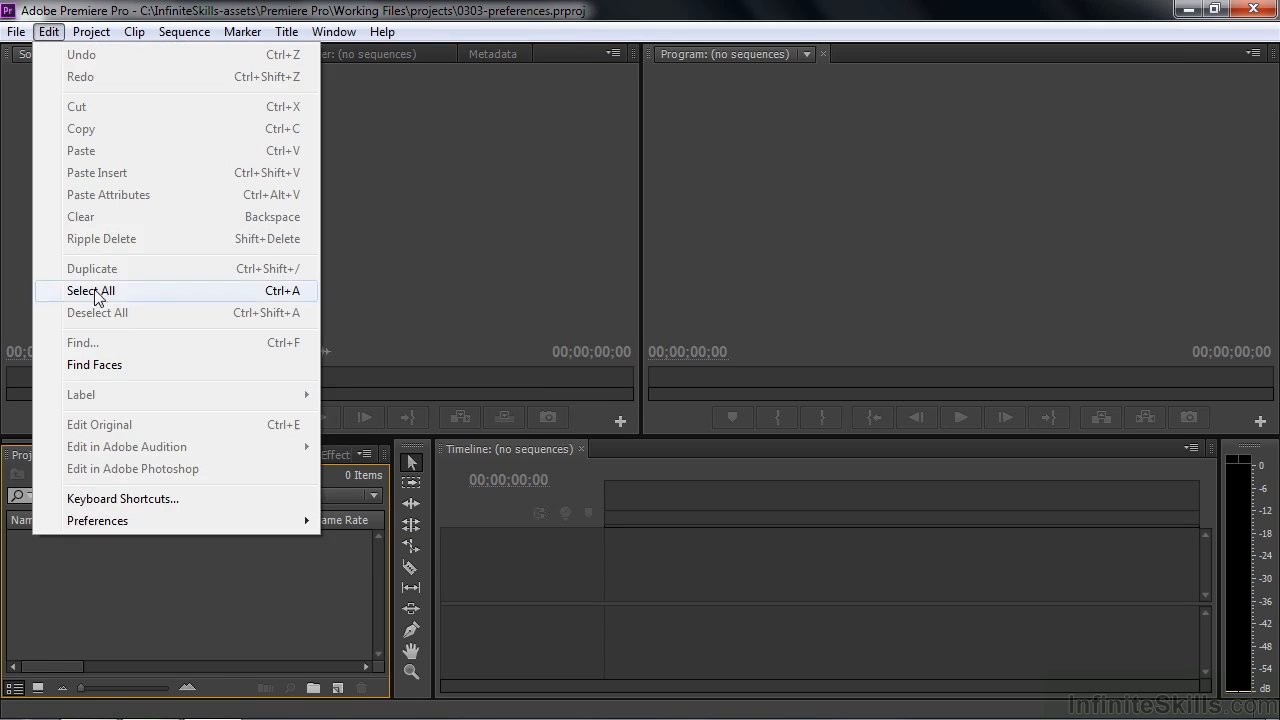
pyautogui.moveTo(126, 530)
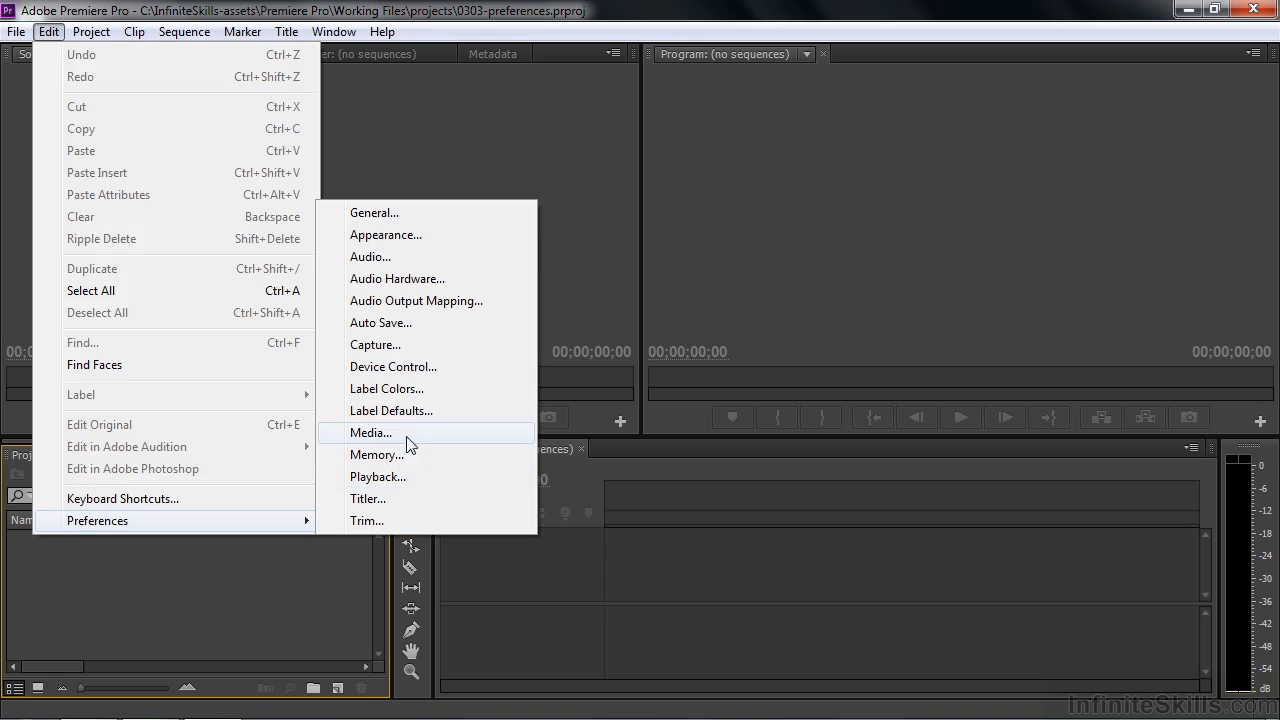
pyautogui.click(374, 323)
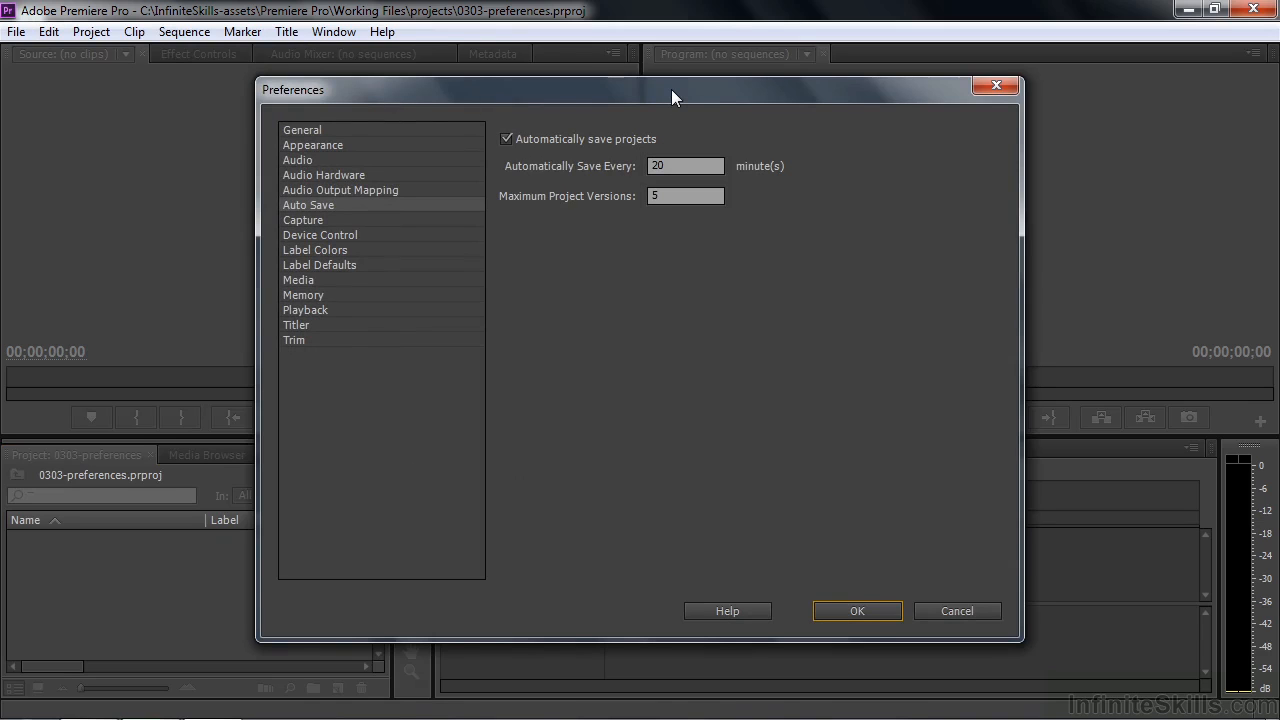
pyautogui.click(316, 131)
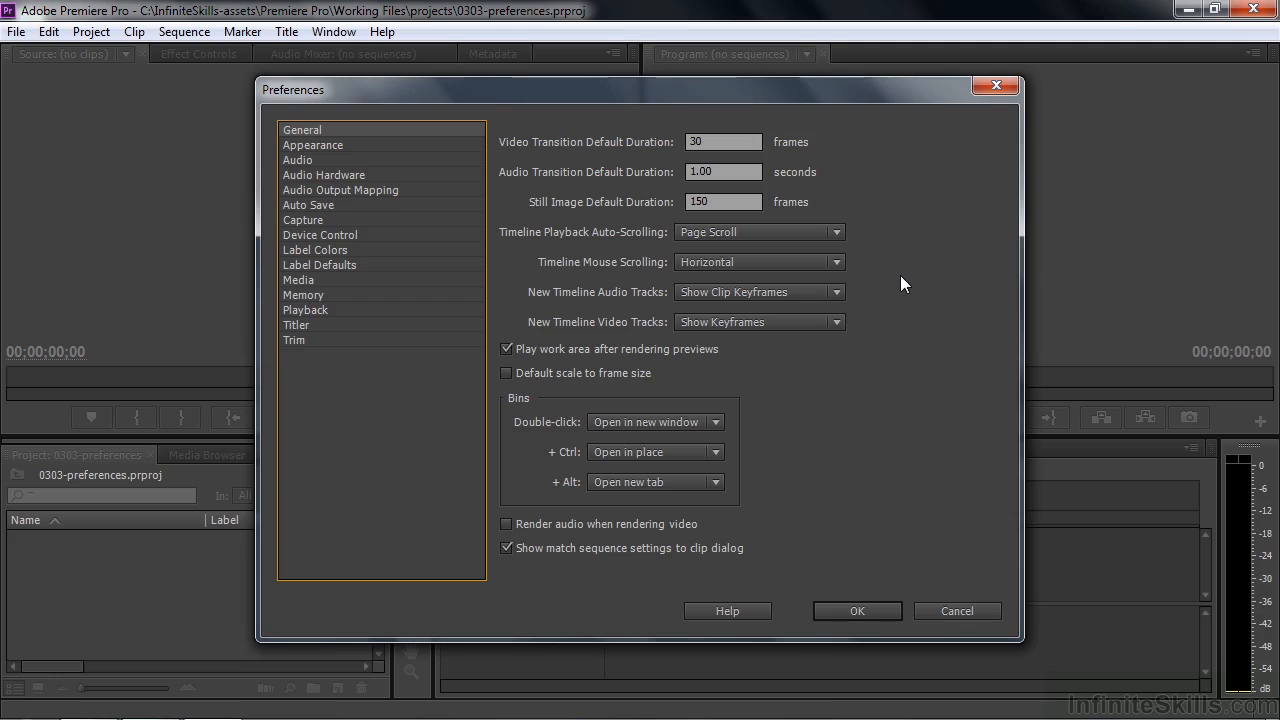
pyautogui.click(946, 612)
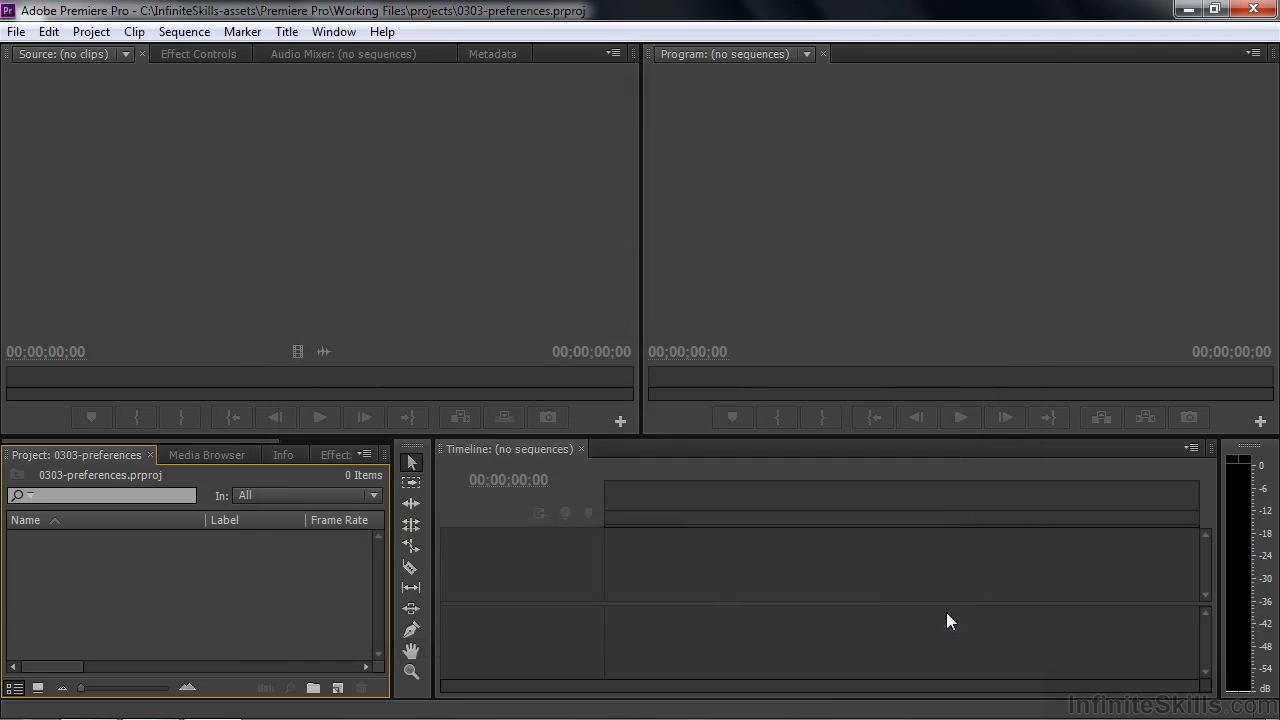
# - Import scenic-1.mp4 through scenic-5.mp4 from the Digital Juice stock footage folder in Working Files
pyautogui.doubleClick(87, 570)
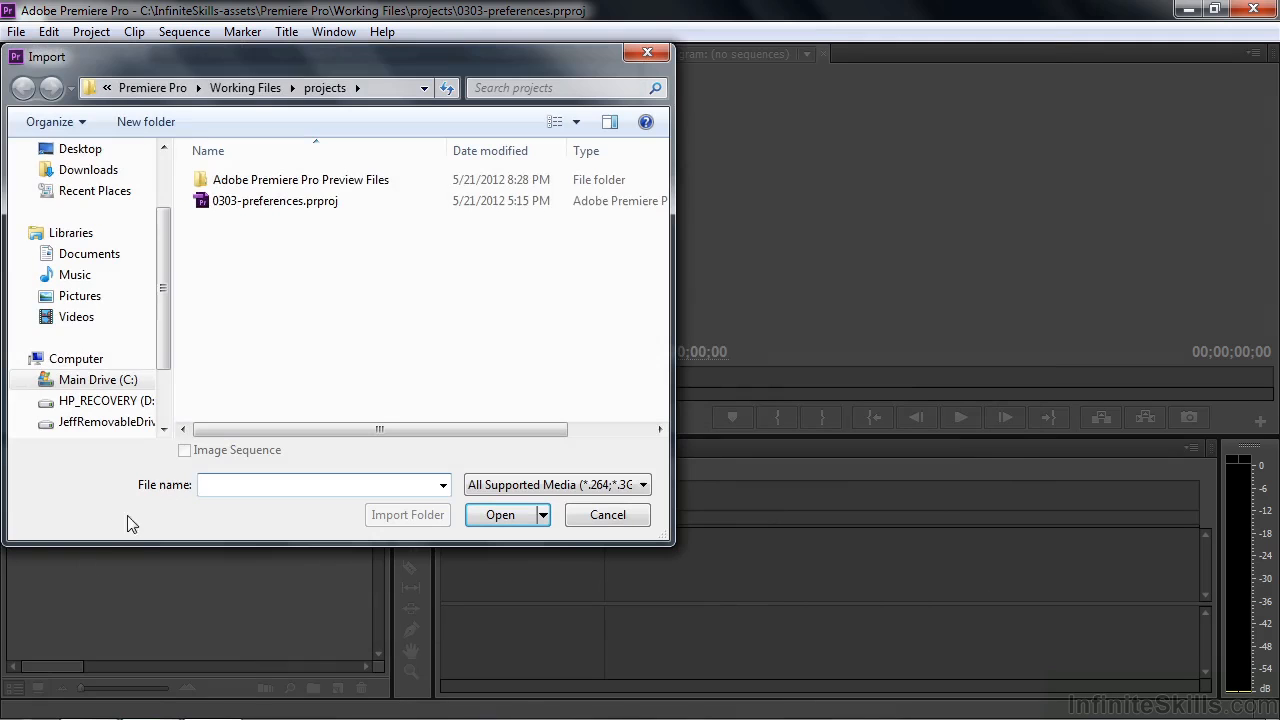
pyautogui.click(248, 88)
pyautogui.doubleClick(230, 200)
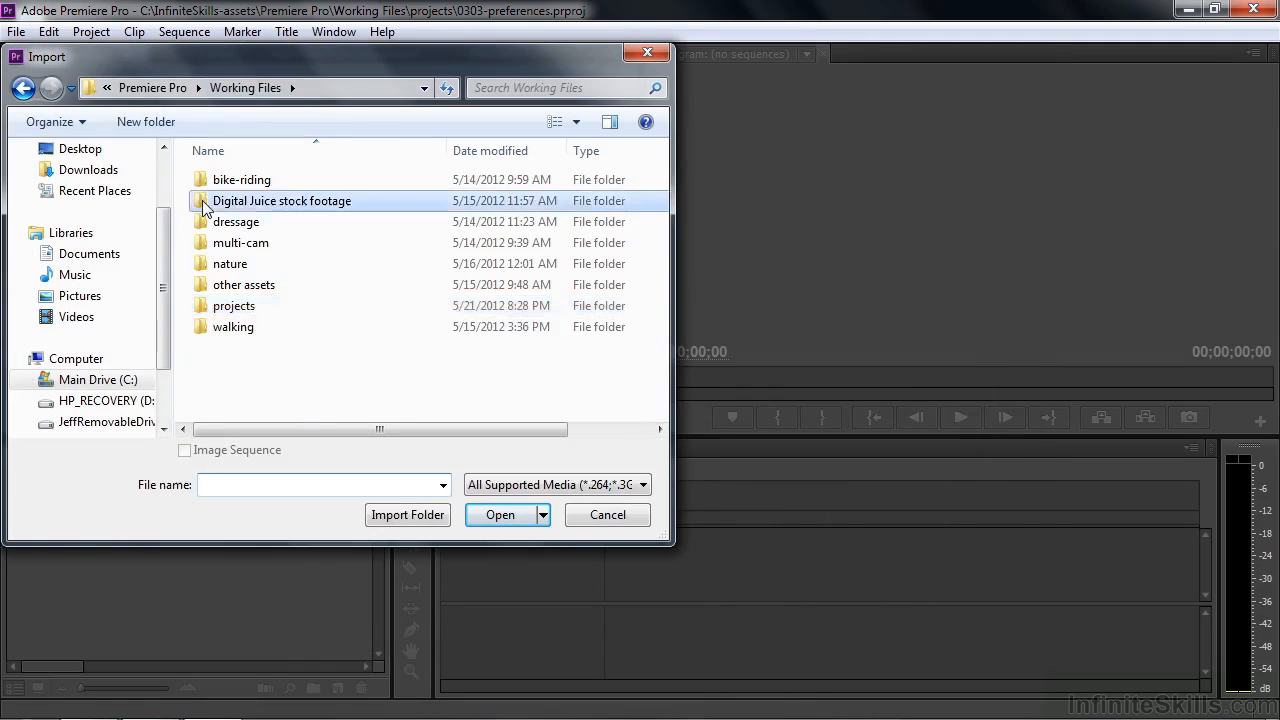
pyautogui.click(228, 196)
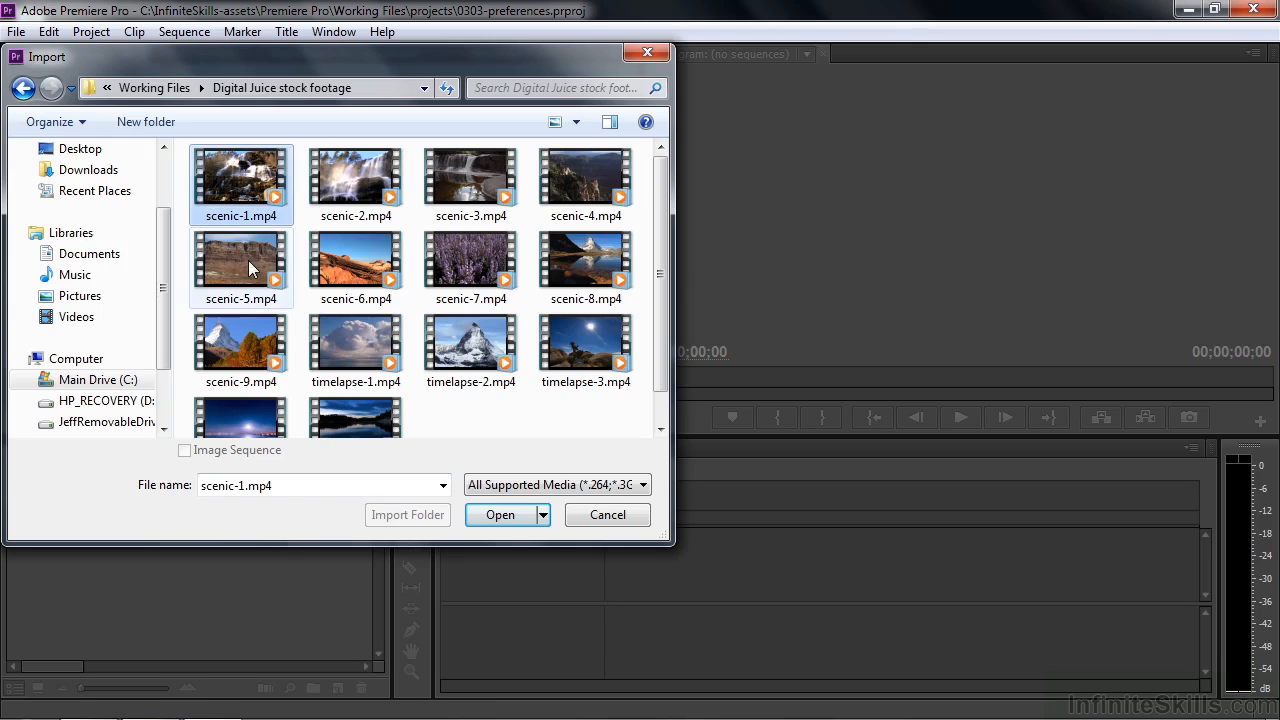
pyautogui.keyDown('shift'); pyautogui.click(250, 268); pyautogui.keyUp('shift')
pyautogui.click(500, 514)
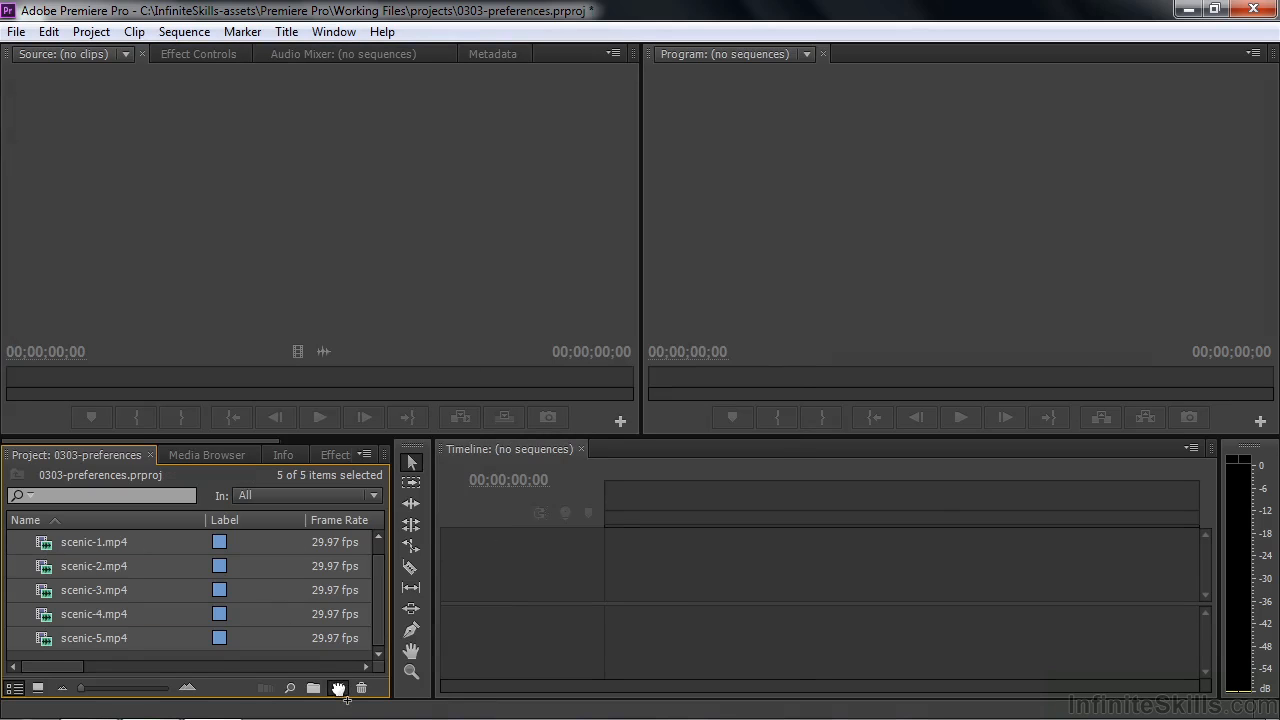
# - Create a new sequence from the five imported scenic clips
pyautogui.moveTo(338, 688); pyautogui.dragTo(338, 688)
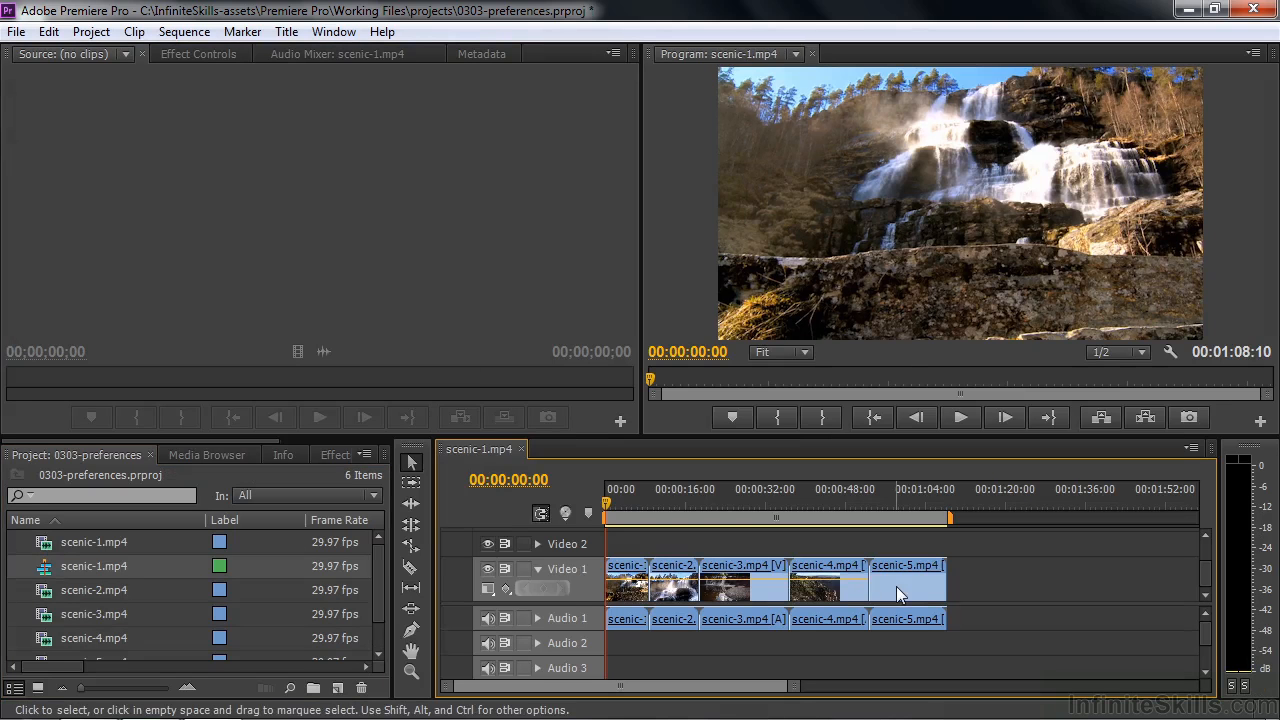
pyautogui.press('=')
pyautogui.press('=')
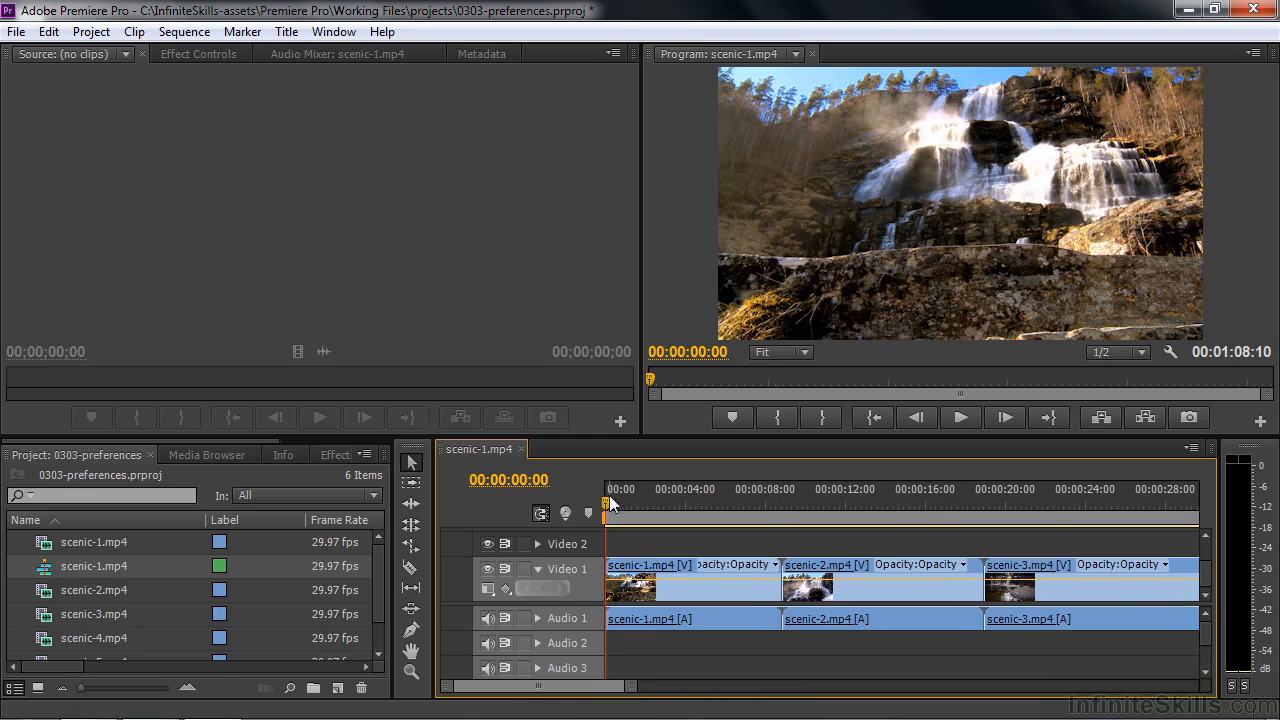
# - Mute the Audio 1 track and play the sequence from 00:00:23:22 past the edge of the visible timeline
pyautogui.moveTo(605, 505); pyautogui.dragTo(1056, 514)
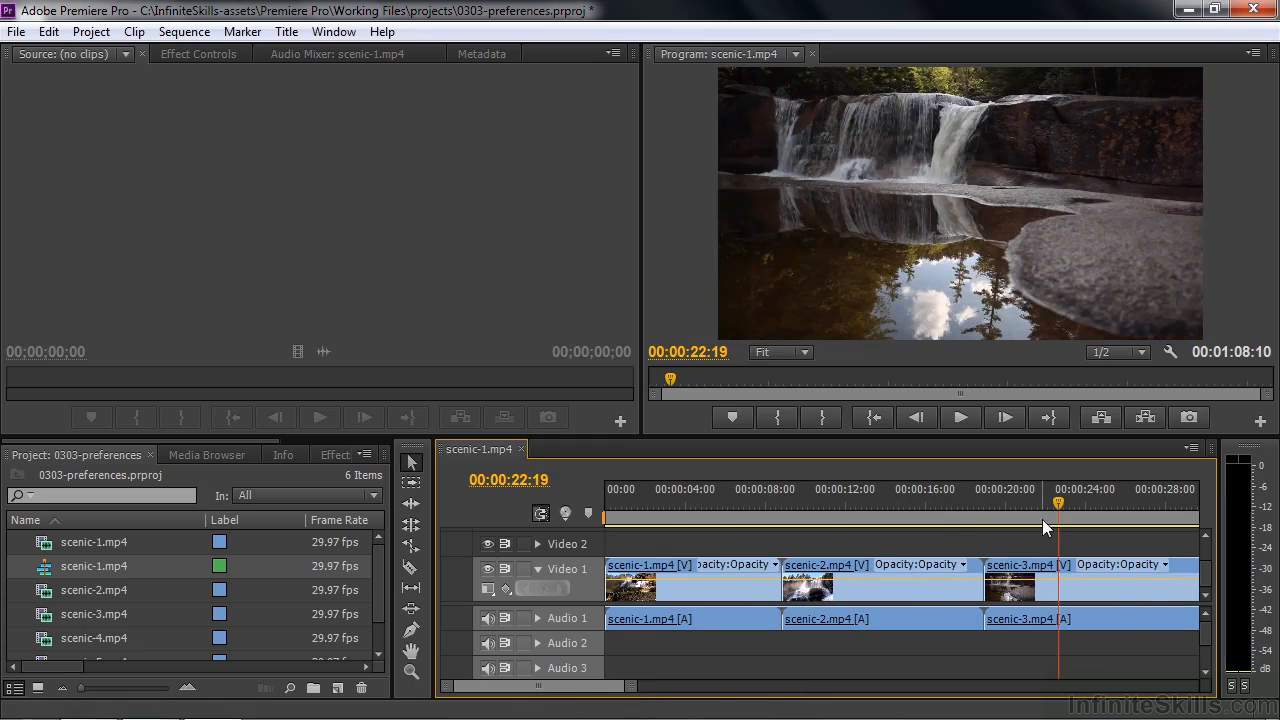
pyautogui.click(487, 618)
pyautogui.moveTo(1062, 512); pyautogui.dragTo(1083, 508)
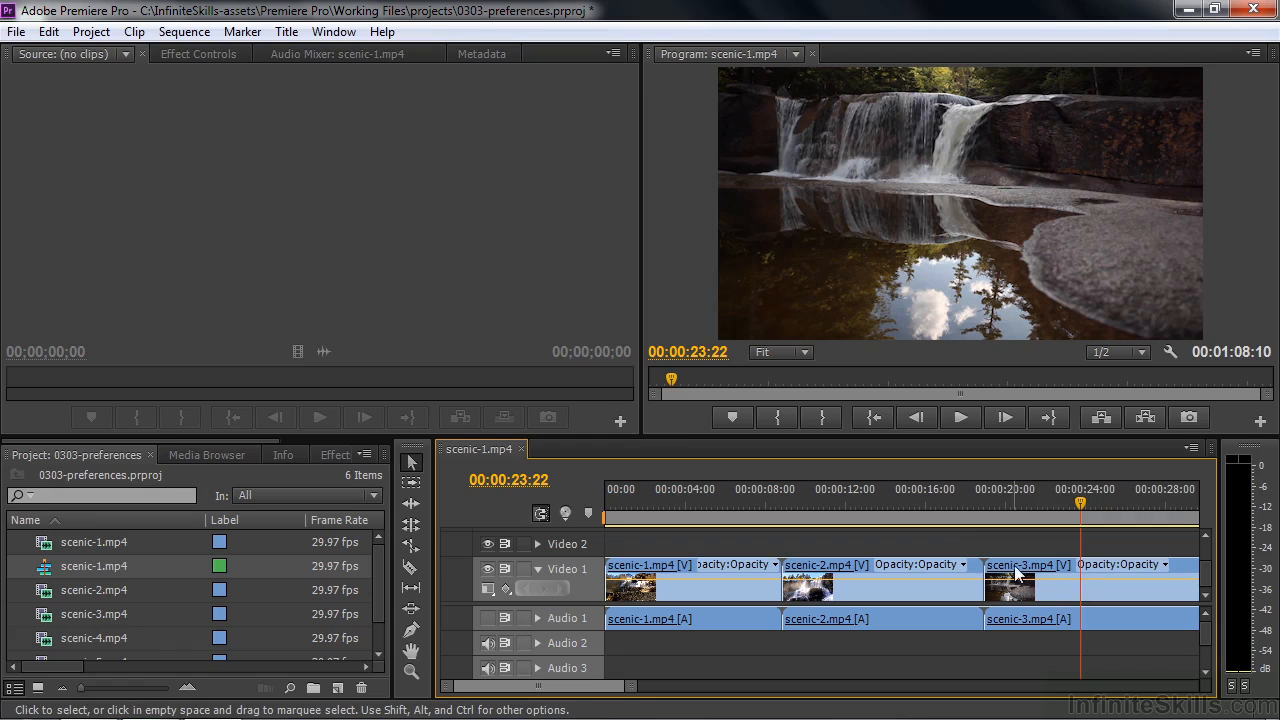
pyautogui.press('space')
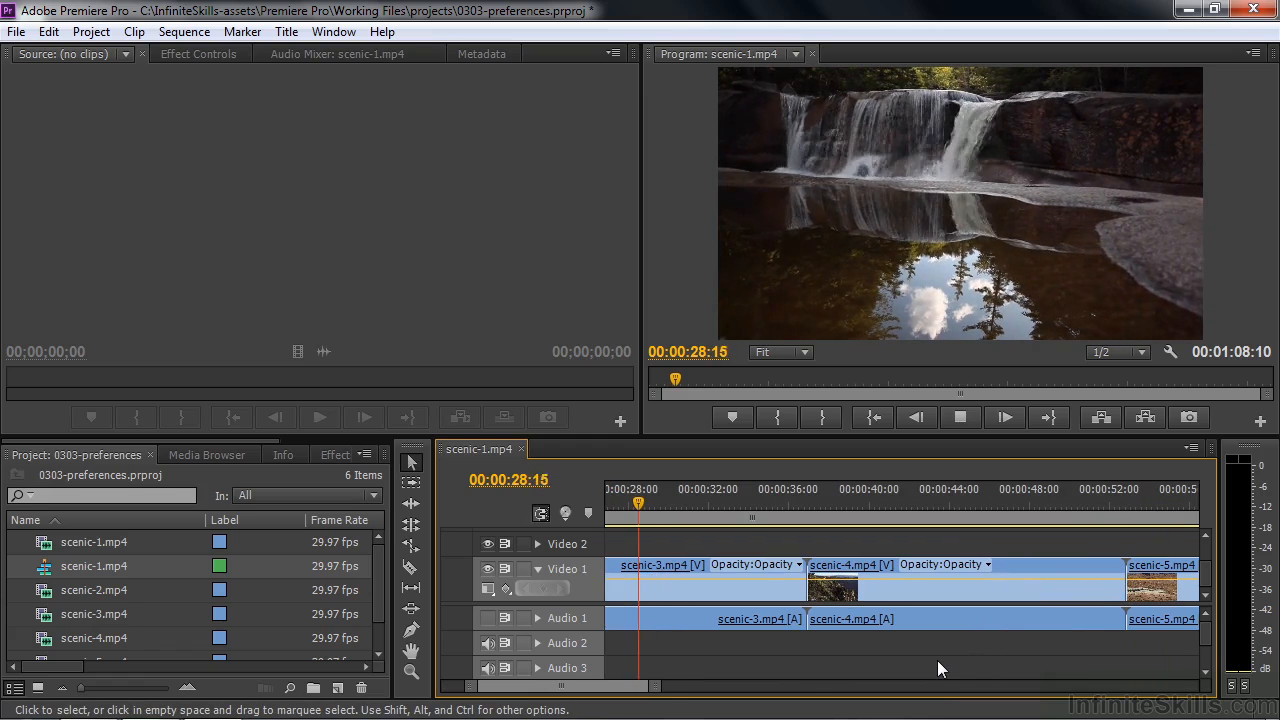
pyautogui.press('space')
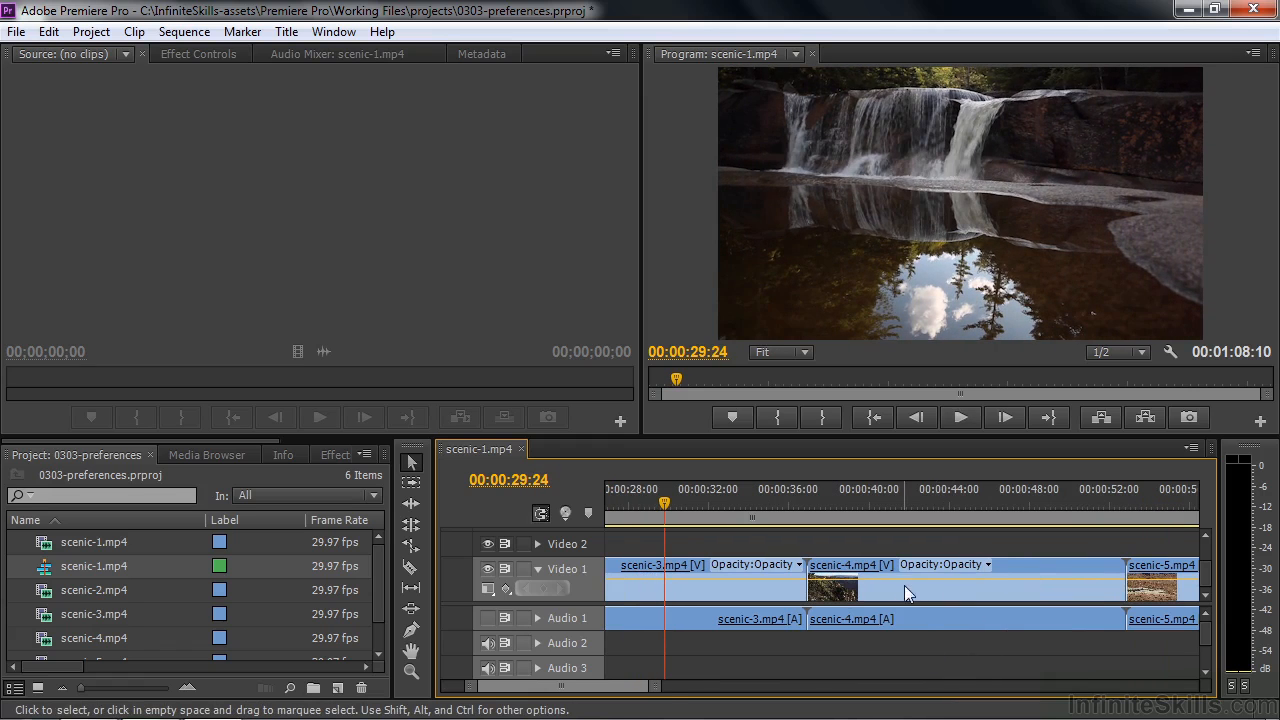
# - Set Timeline Playback Auto-Scrolling to Smooth Scroll in the General preferences
pyautogui.moveTo(1160, 573)
pyautogui.click(55, 33)
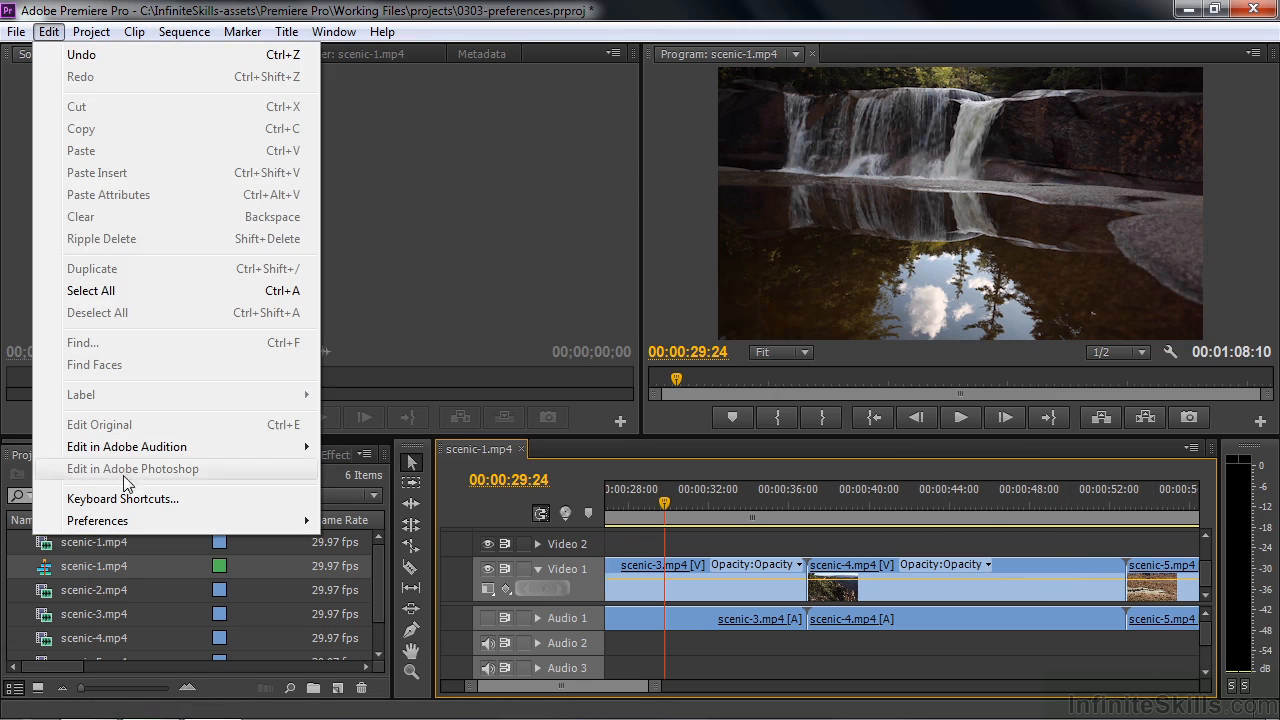
pyautogui.moveTo(135, 521)
pyautogui.click(457, 213)
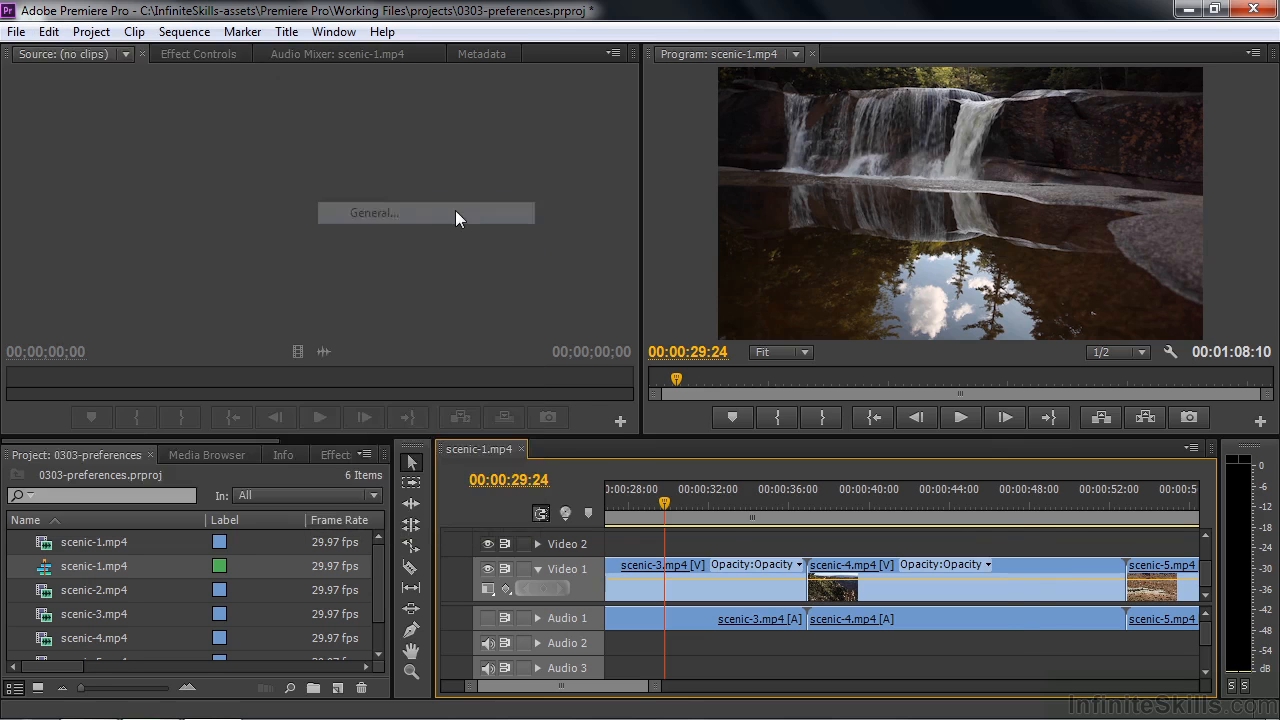
pyautogui.click(835, 233)
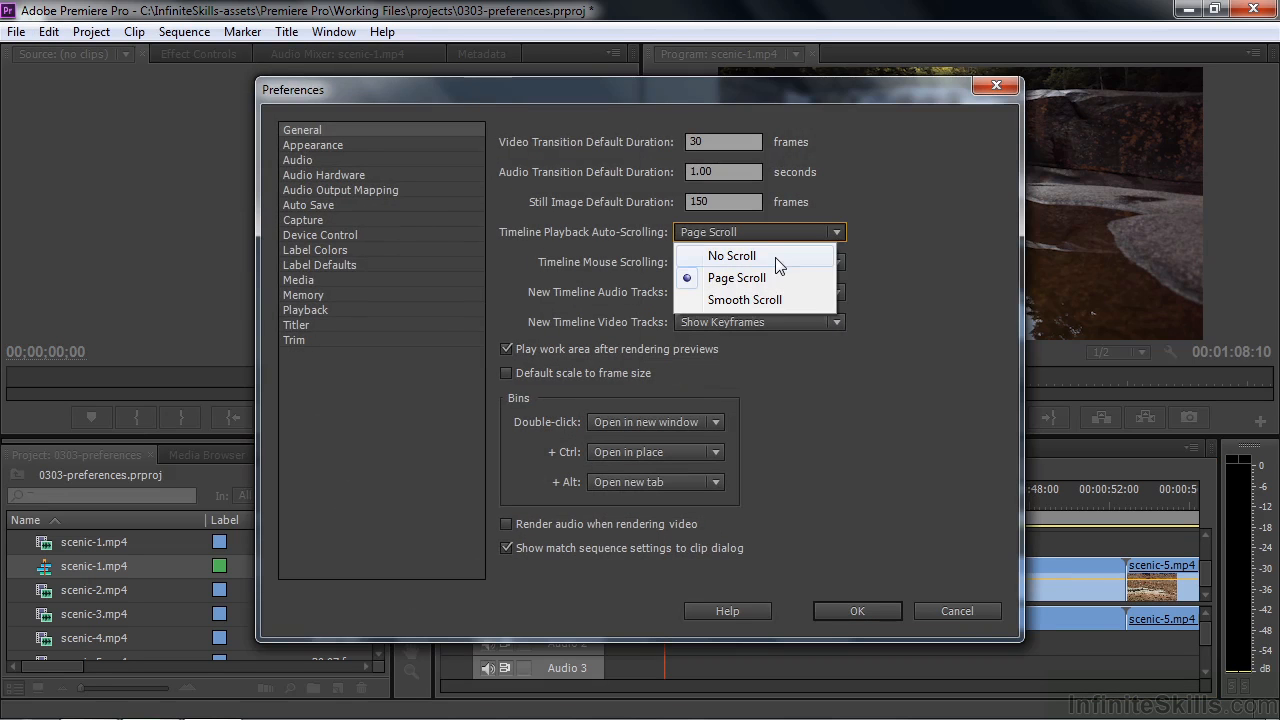
pyautogui.click(777, 299)
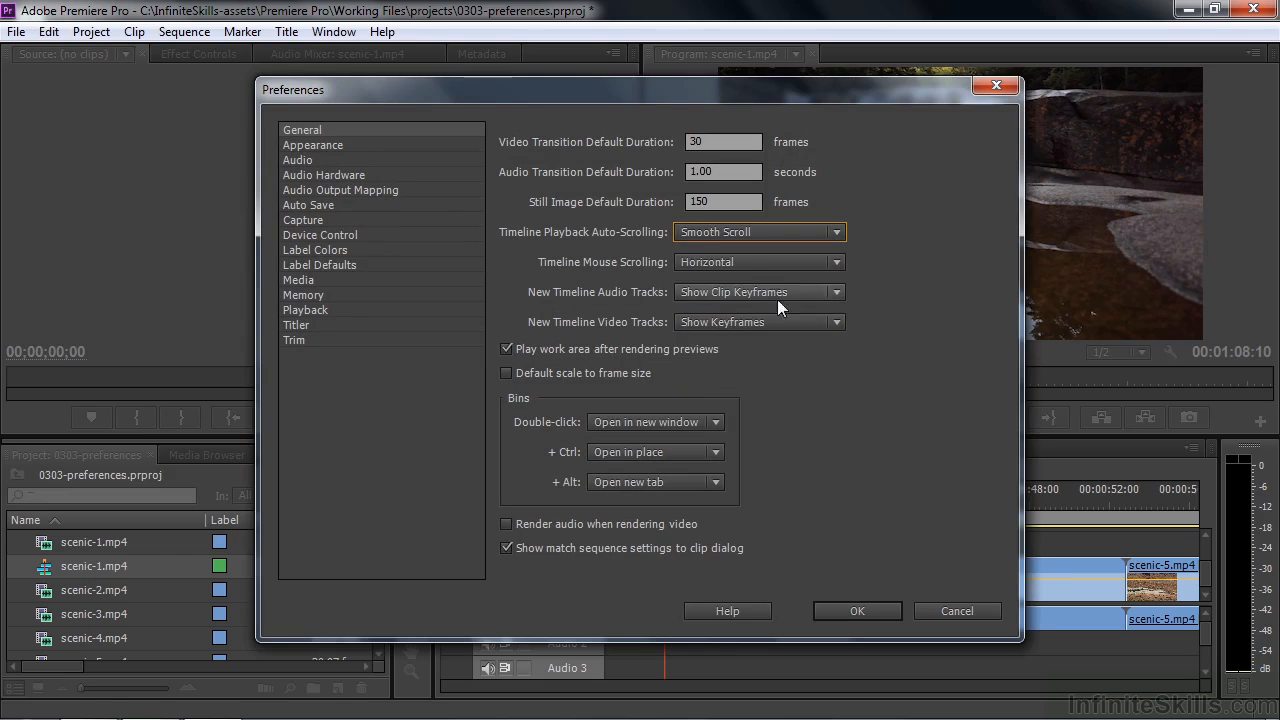
pyautogui.click(847, 610)
# - Play the sequence from 00:00:48:09 into the scenic-5.mp4 clip to check the timeline's scrolling behaviour
pyautogui.click(1035, 497)
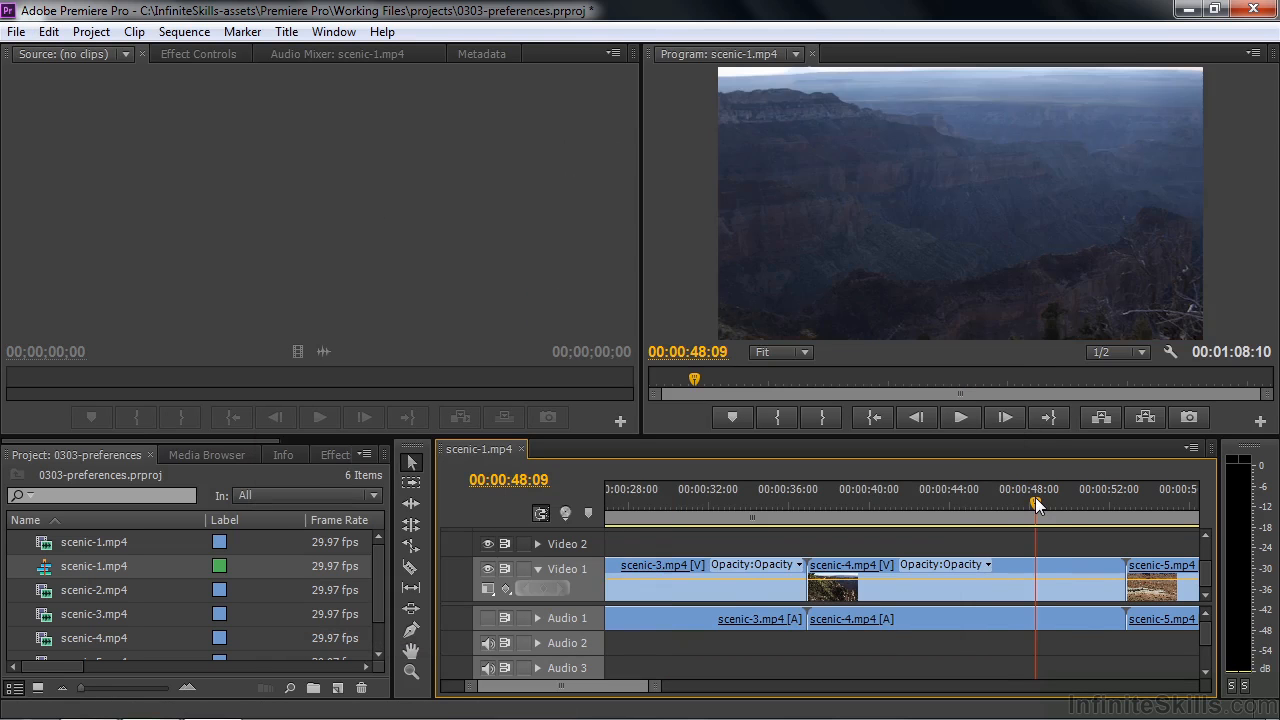
pyautogui.press('space')
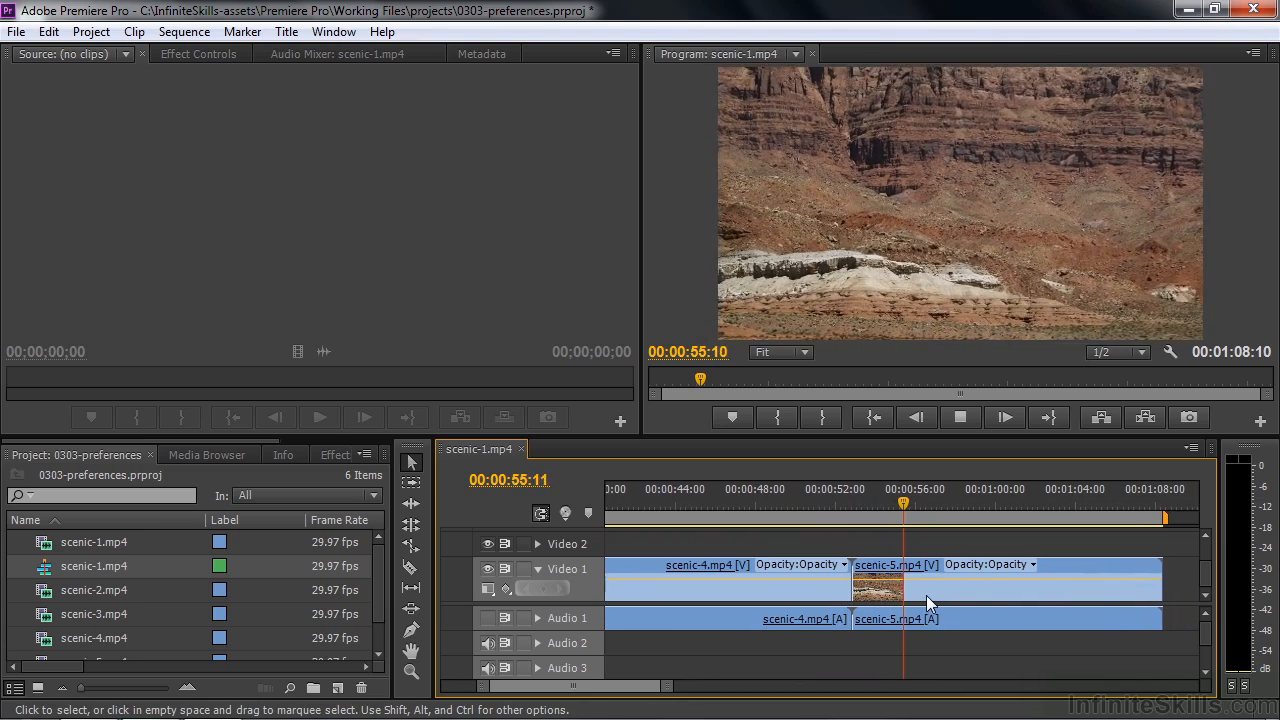
pyautogui.press('space')
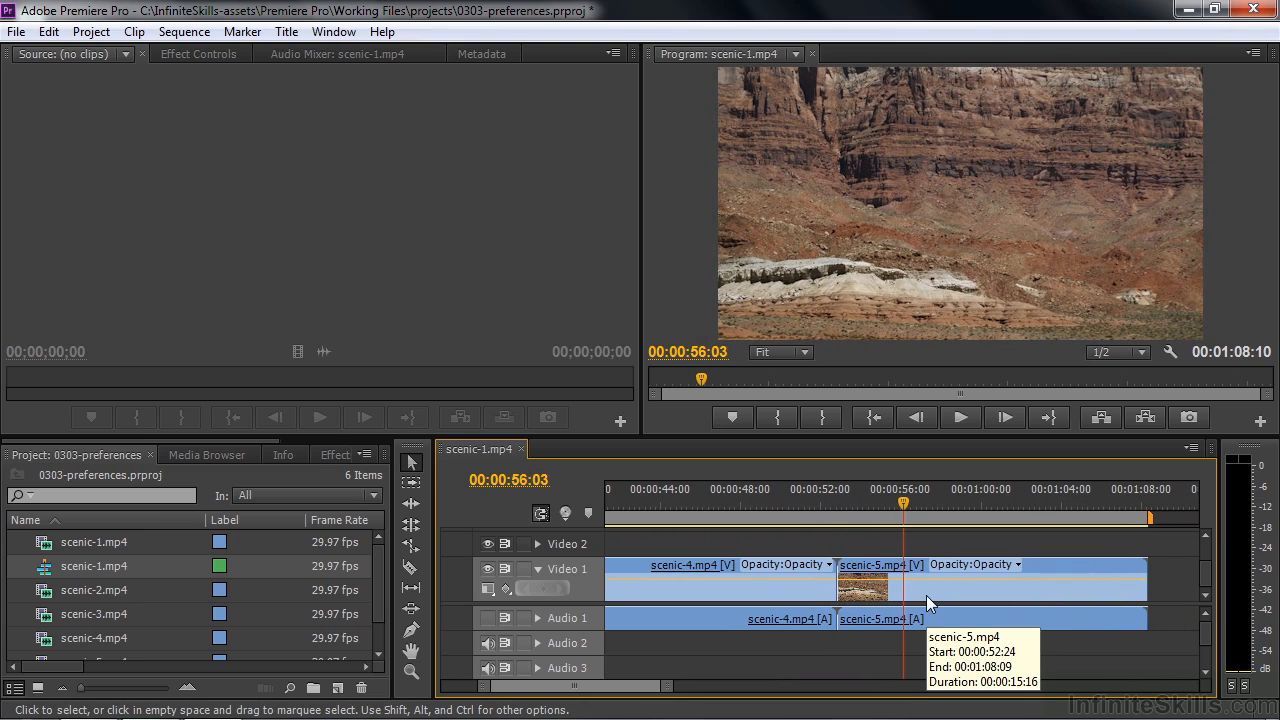
# - Set Timeline Playback Auto-Scrolling to No Scroll in the General preferences
pyautogui.click(50, 33)
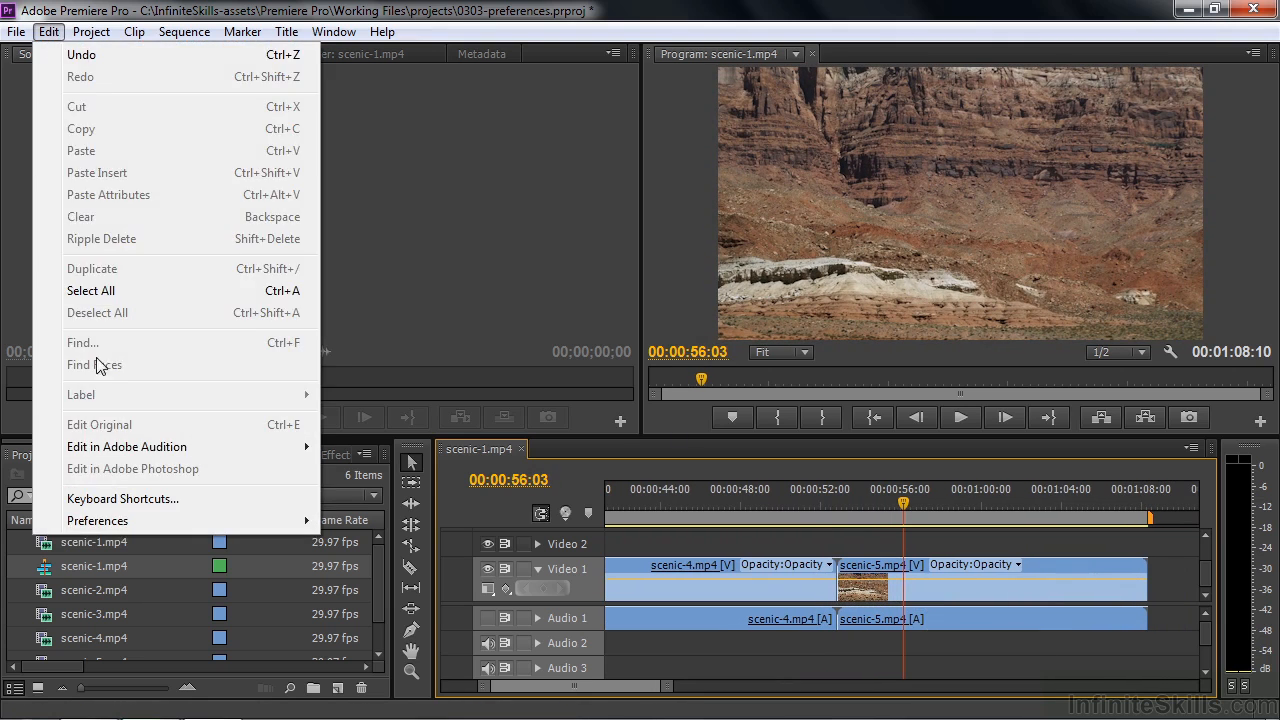
pyautogui.moveTo(123, 524)
pyautogui.click(455, 215)
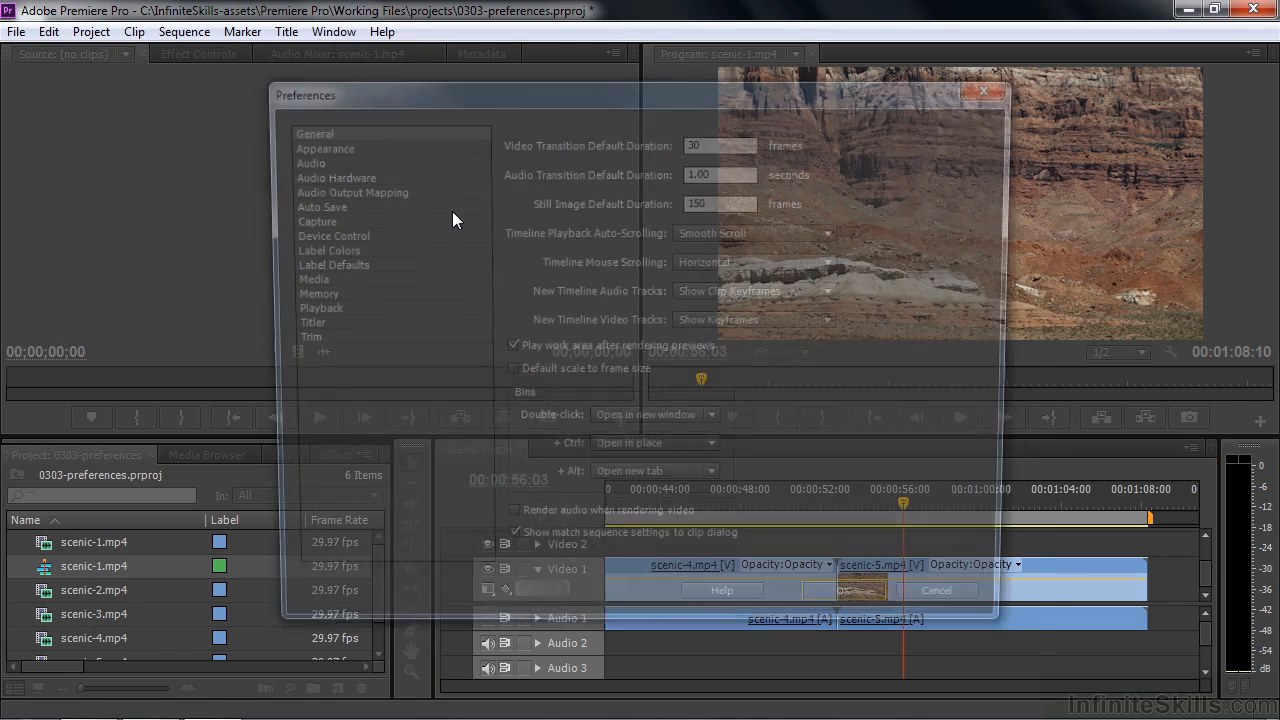
pyautogui.click(815, 234)
pyautogui.click(765, 254)
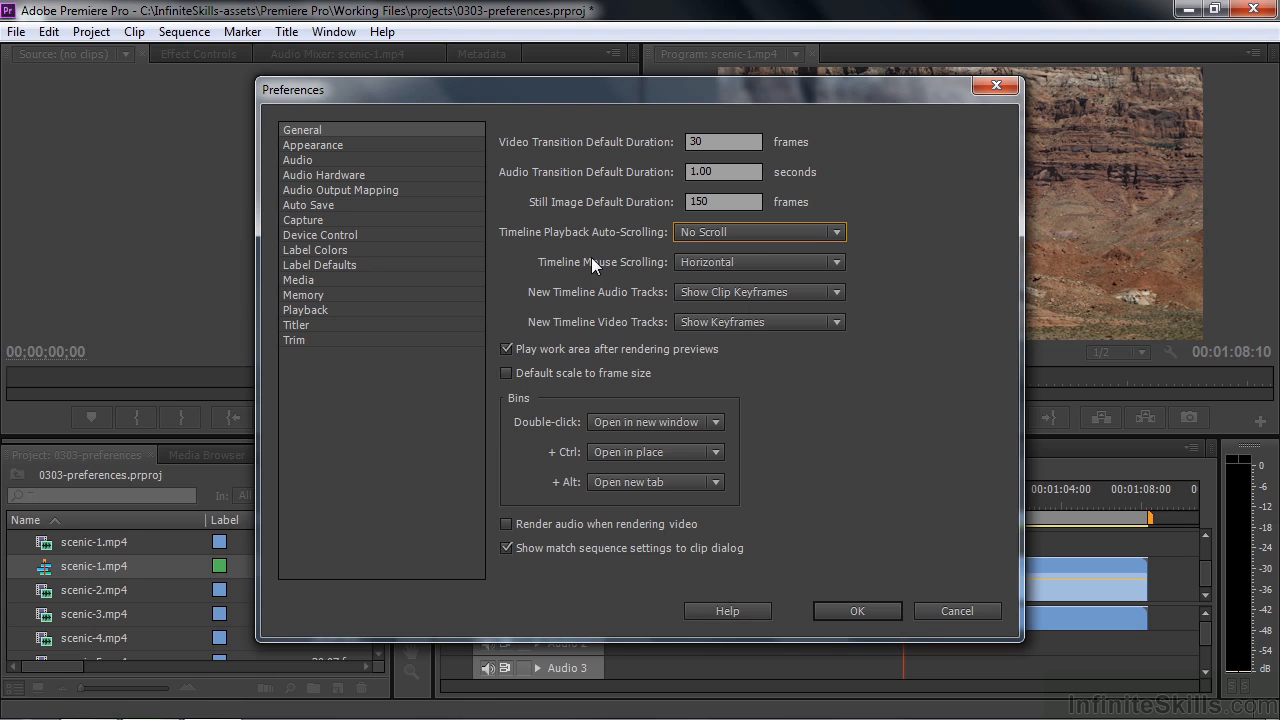
pyautogui.click(851, 612)
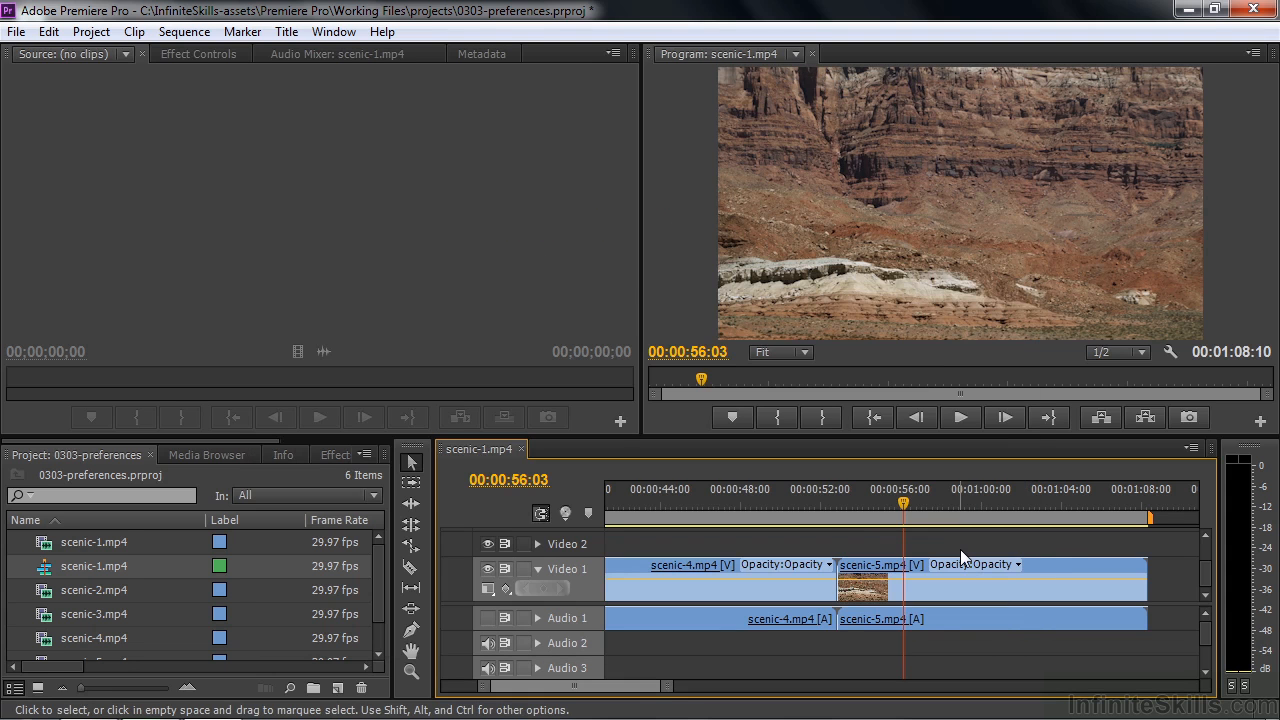
# - Test the timeline's horizontal mouse scrolling by moving the view back to the cut between scenic-3.mp4 and scenic-4.mp4
pyautogui.scroll(5, 960, 549)
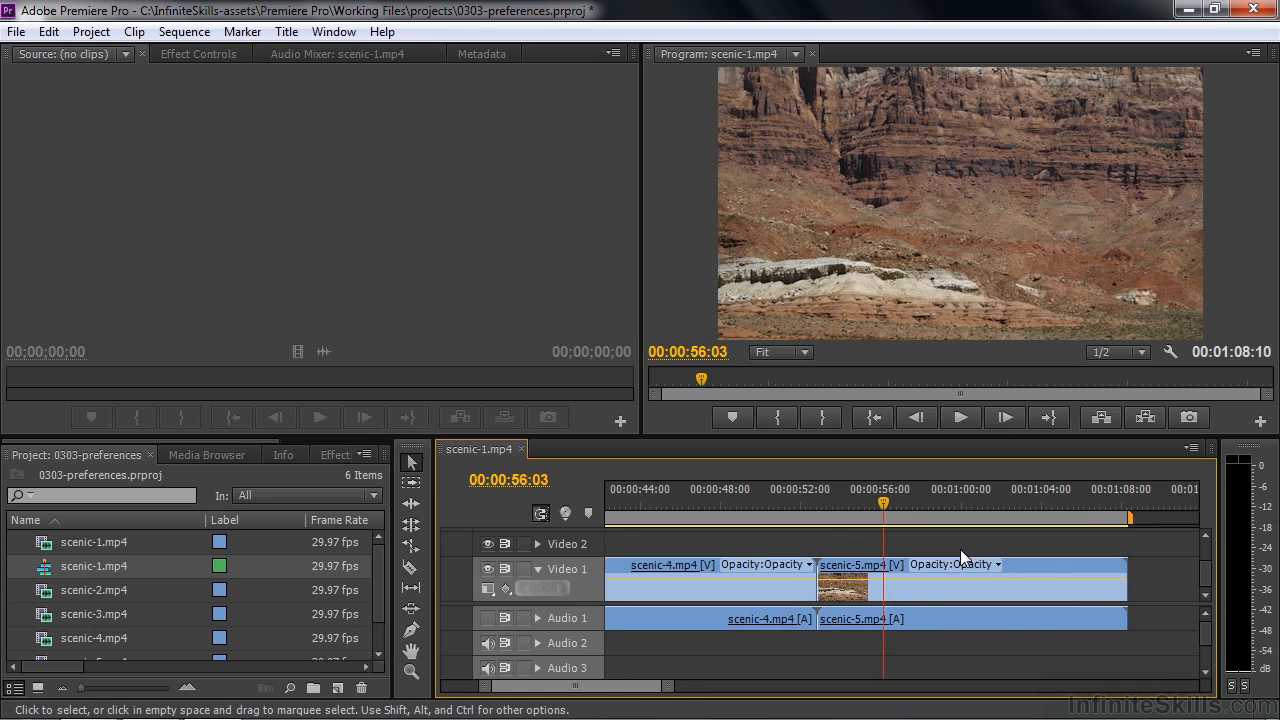
pyautogui.scroll(10, 960, 549)
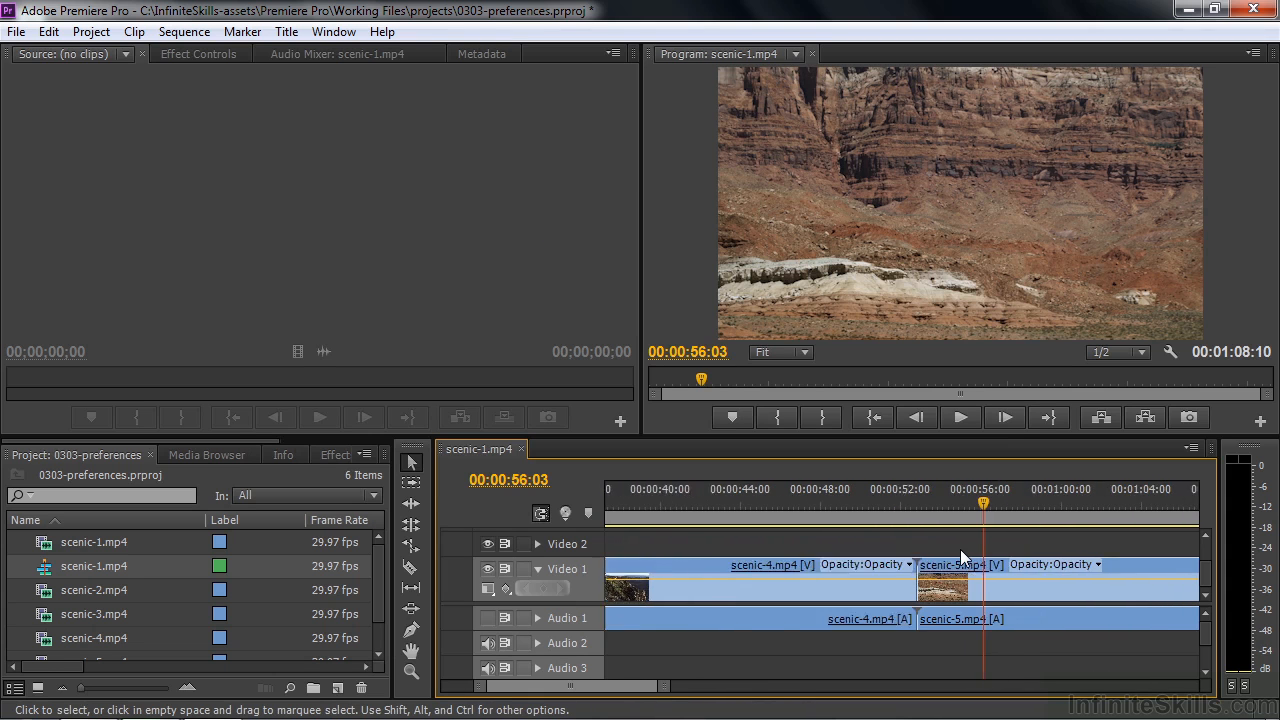
pyautogui.scroll(4, 960, 549)
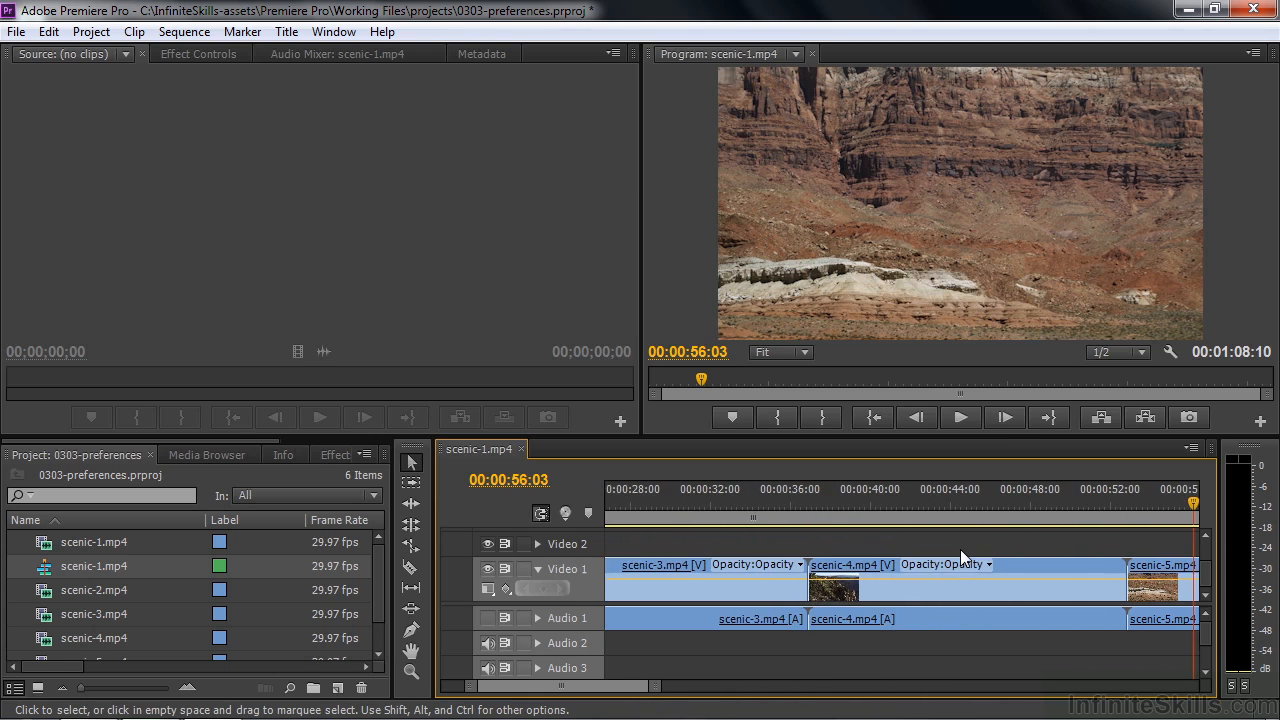
pyautogui.moveTo(1209, 574); pyautogui.dragTo(1204, 611)
pyautogui.scroll(5, 952, 589)
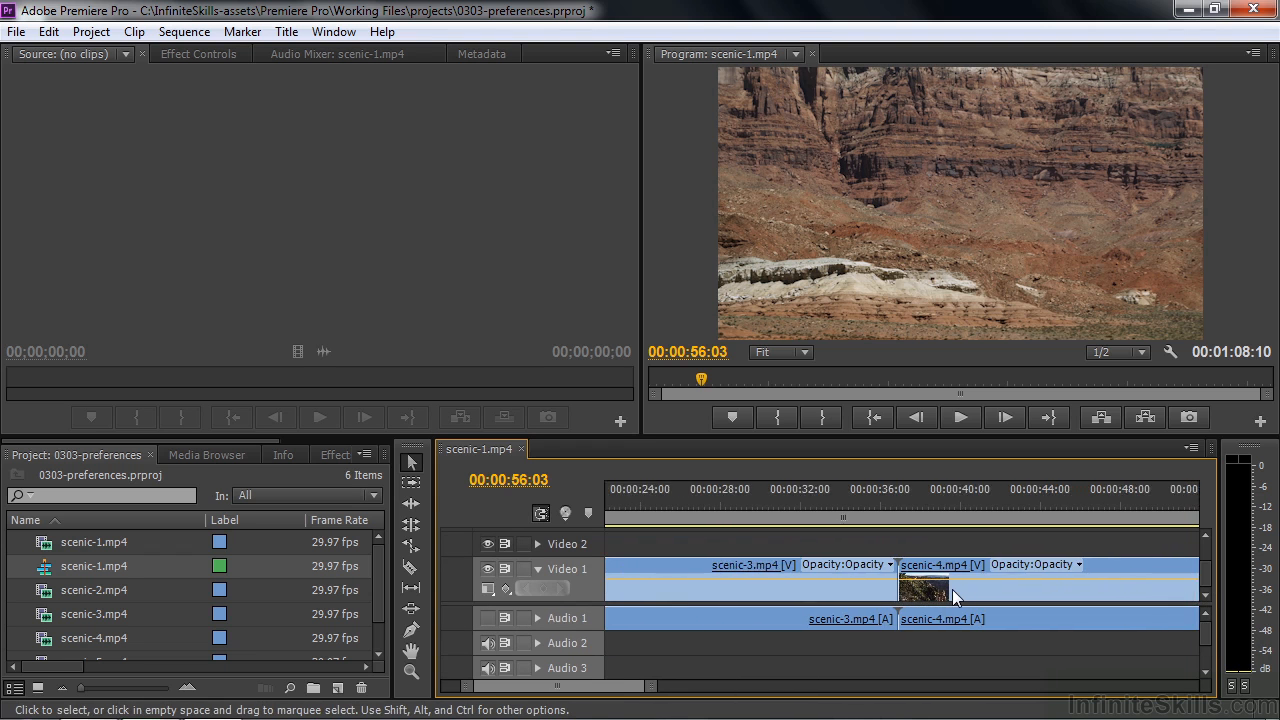
# - Review the bin-opening options in the General preferences and close the dialog without changes
pyautogui.click(48, 31)
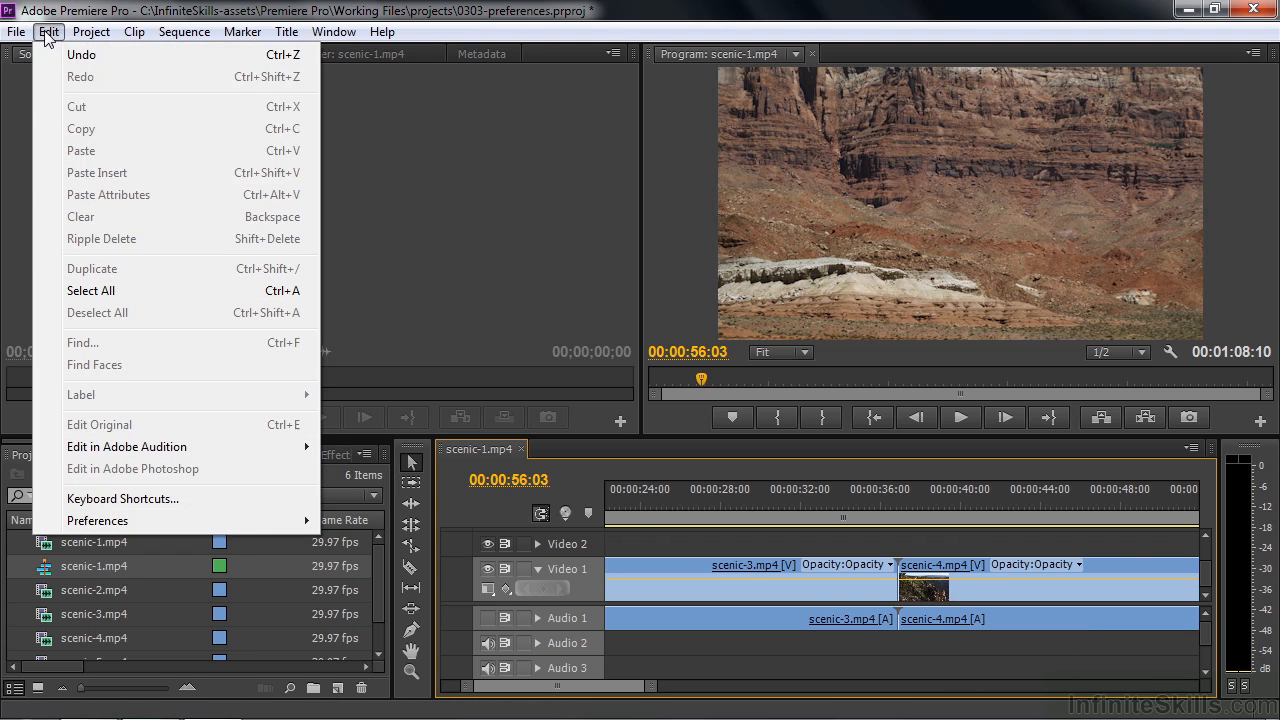
pyautogui.moveTo(224, 521)
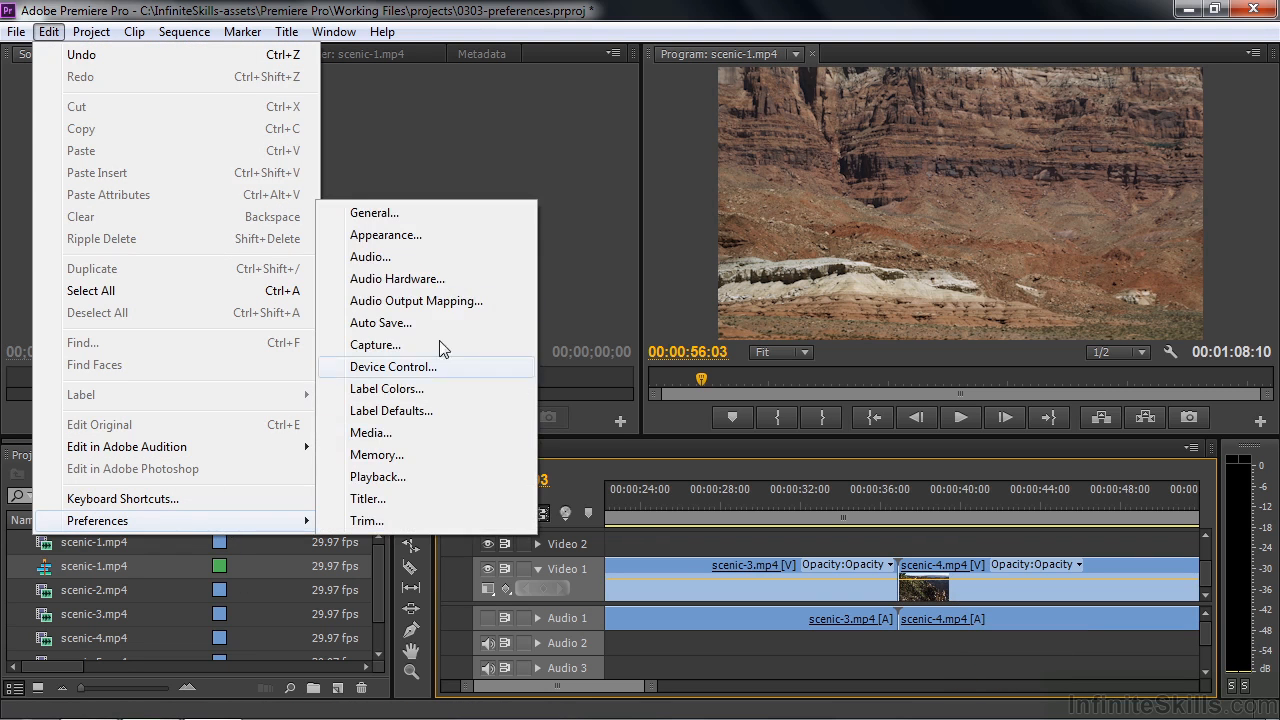
pyautogui.click(449, 218)
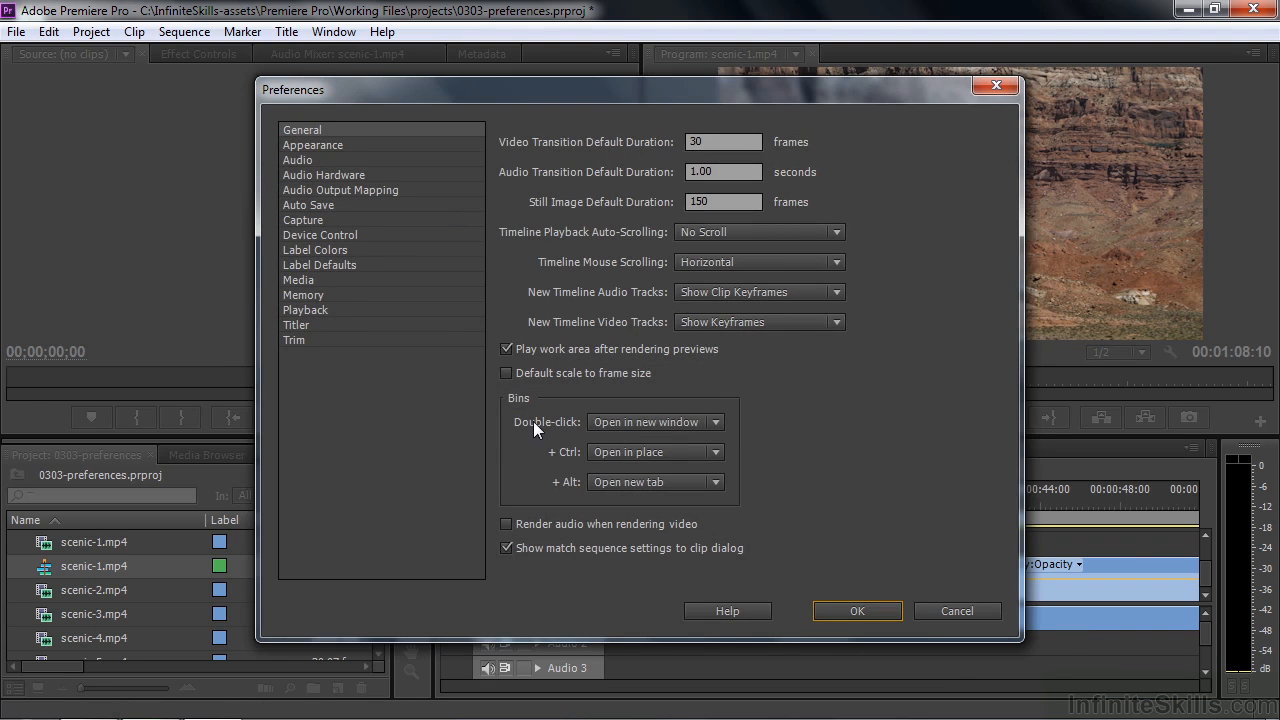
pyautogui.click(957, 611)
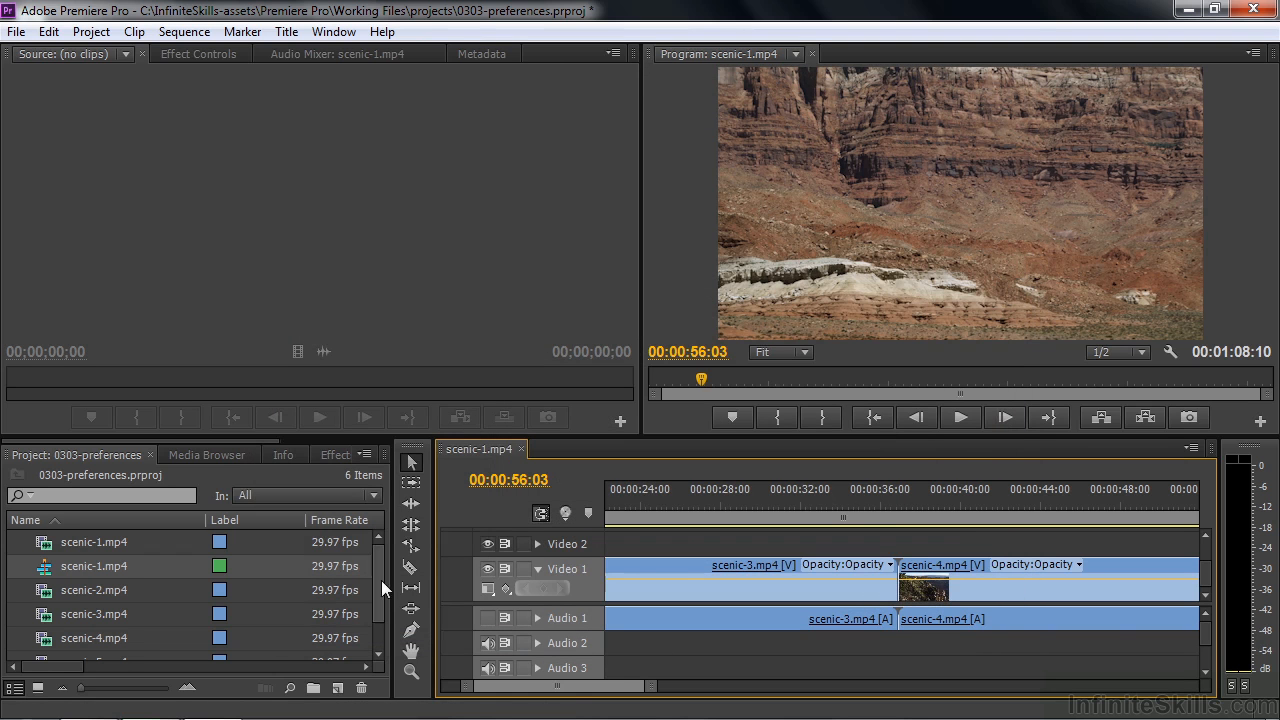
# - Create a bin named Clips, move all the project's clips and the sequence into it, and collapse it
pyautogui.click(313, 688)
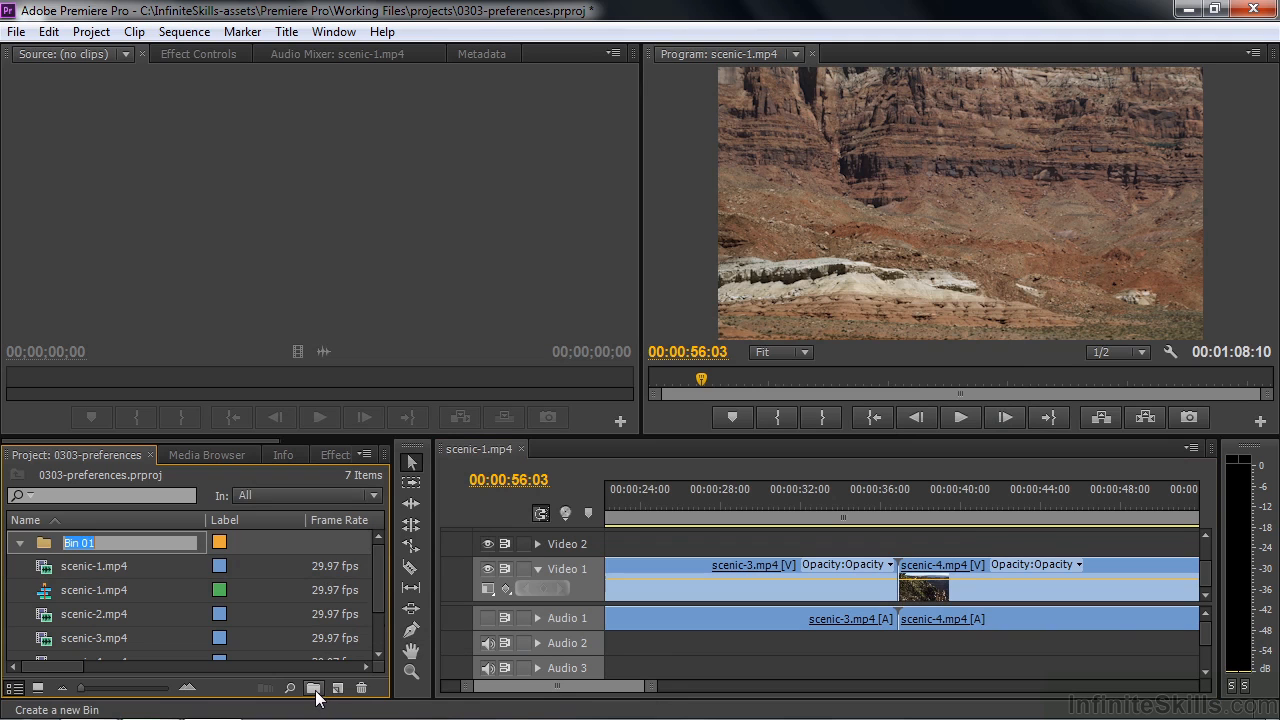
pyautogui.write('Clips')
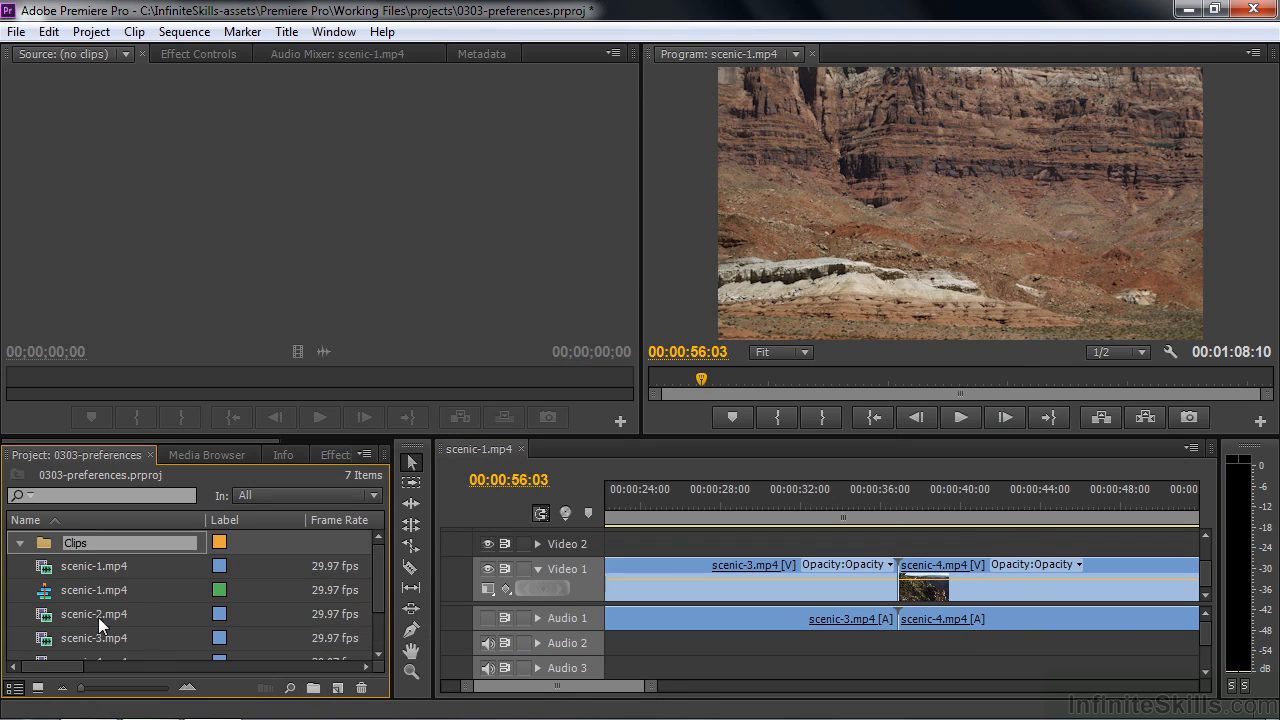
pyautogui.click(48, 572)
pyautogui.moveTo(376, 578)
pyautogui.mouseDown()
pyautogui.moveTo(369, 641)
pyautogui.moveTo(377, 553)
pyautogui.mouseUp()
pyautogui.keyDown('shift'); pyautogui.click(86, 640); pyautogui.keyUp('shift')
pyautogui.moveTo(62, 553); pyautogui.dragTo(74, 542)
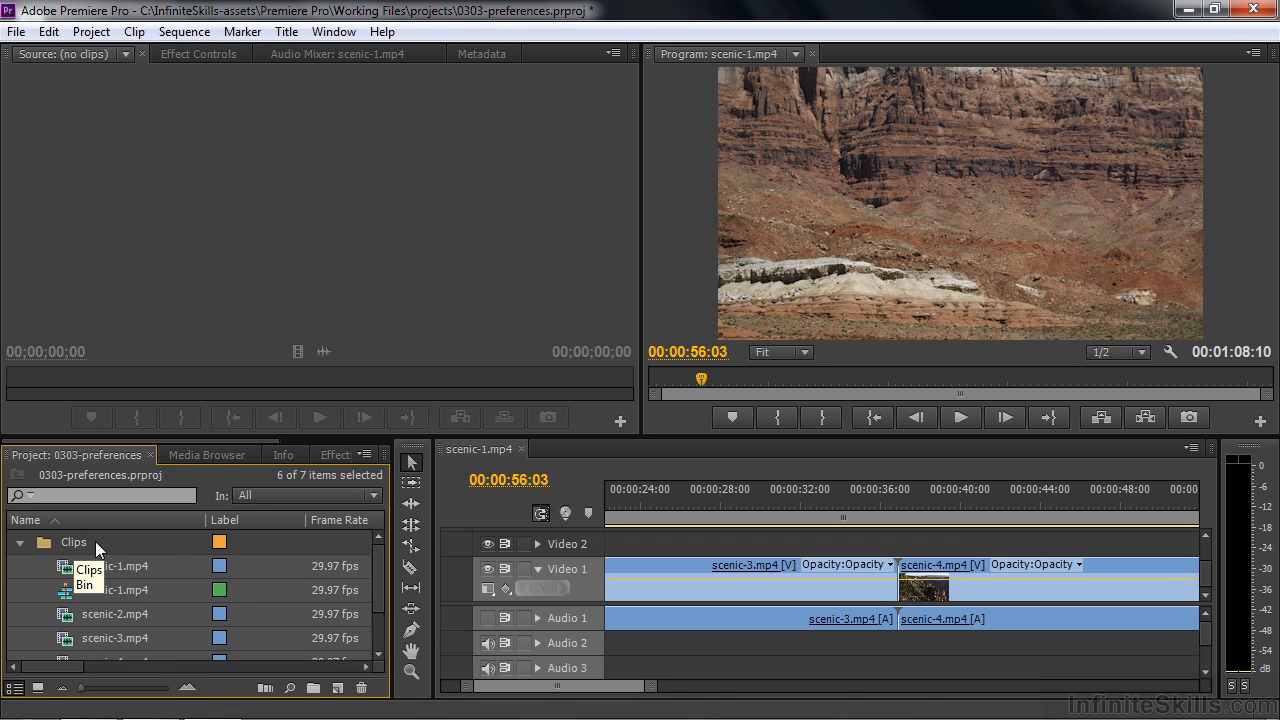
pyautogui.click(19, 542)
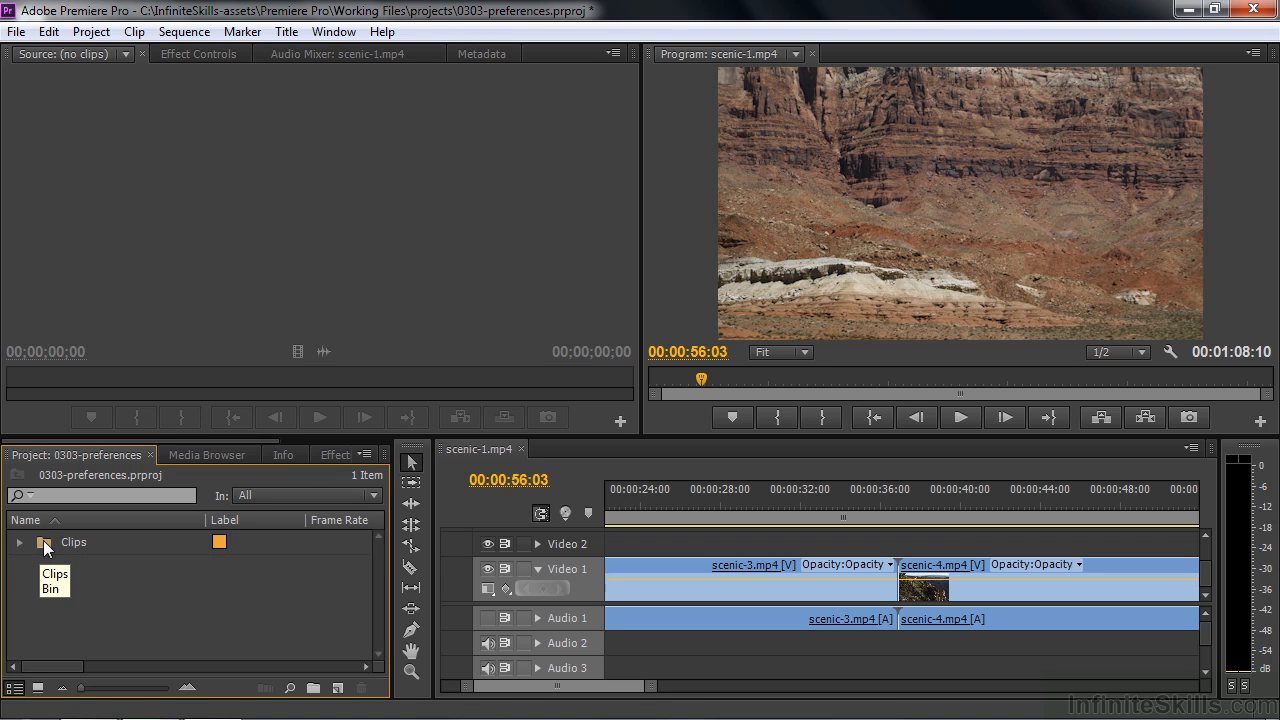
# - View the Clips bin in a separate window and in place, and return to the project's root level
pyautogui.doubleClick(47, 542)
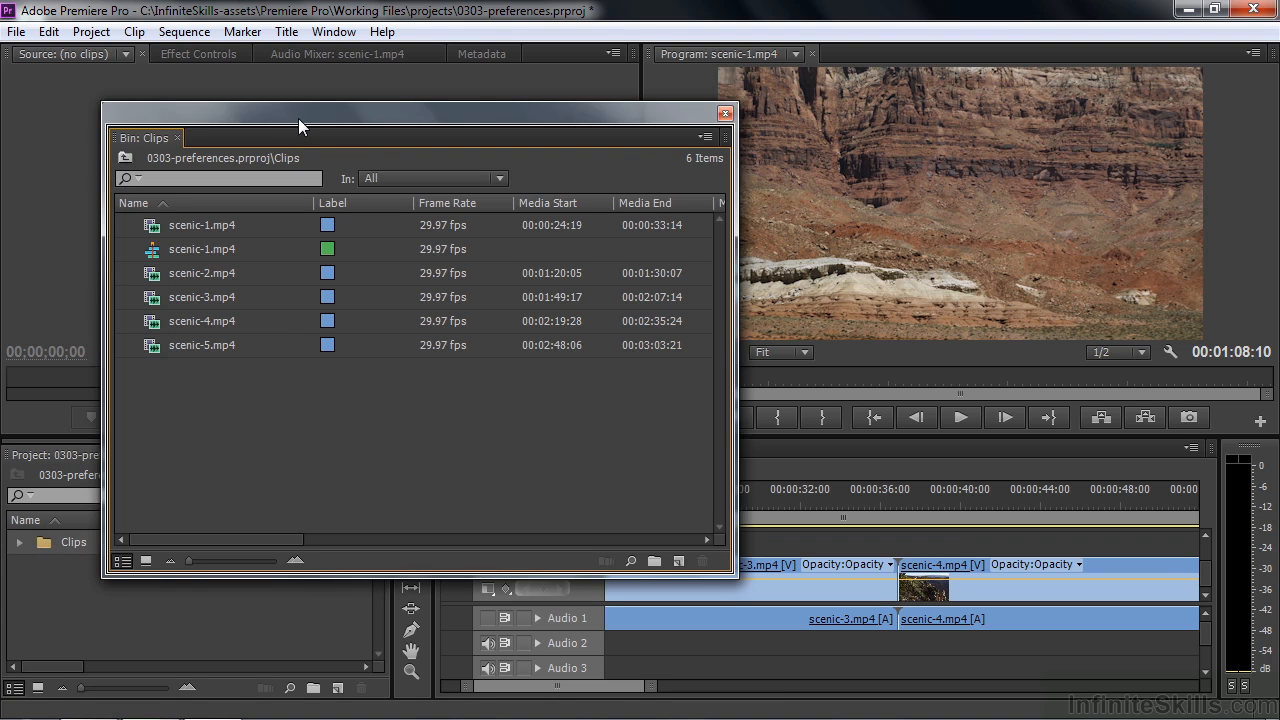
pyautogui.click(725, 113)
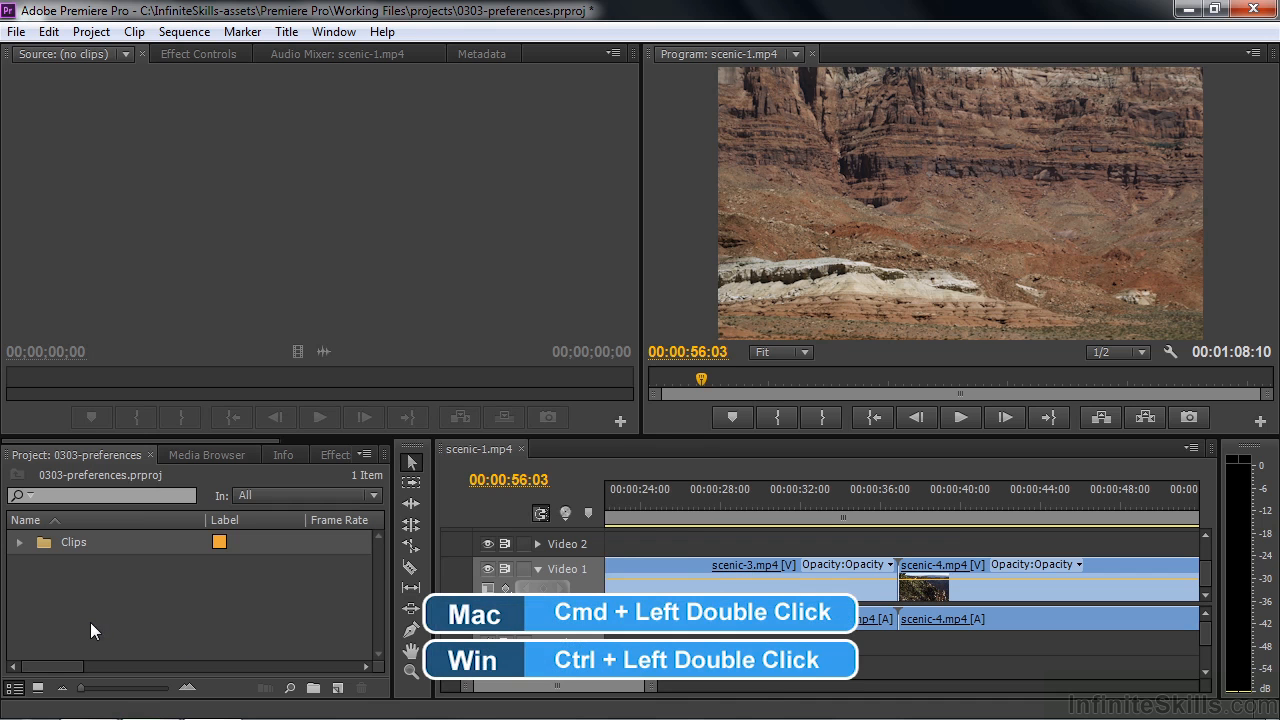
pyautogui.keyDown('ctrl'); pyautogui.doubleClick(40, 543); pyautogui.keyUp('ctrl')
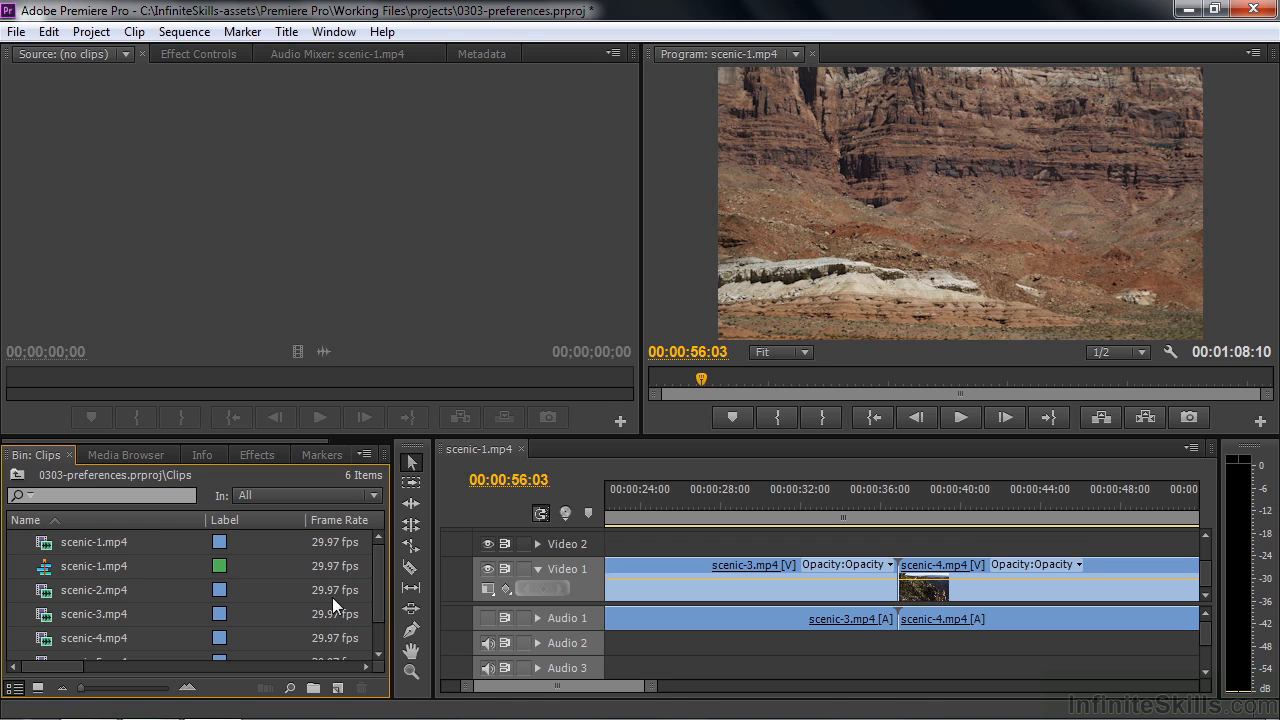
pyautogui.click(17, 476)
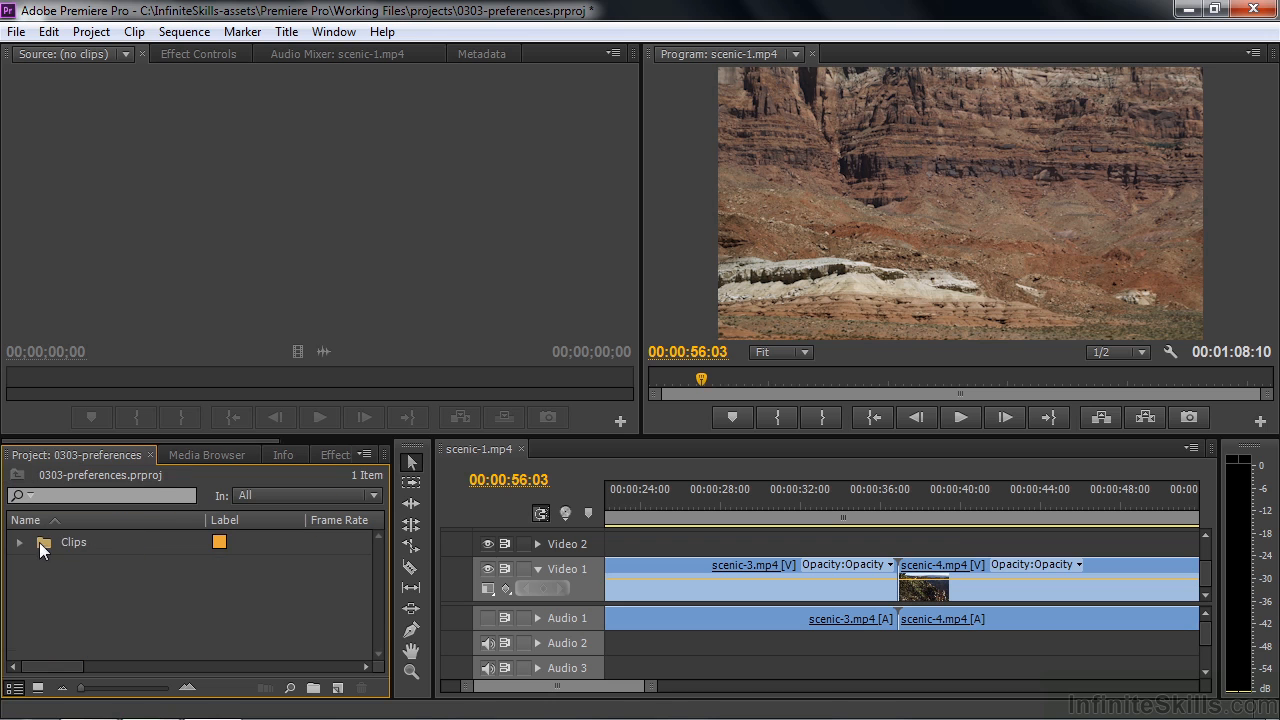
# - Switch the project items to Icon View and check the Clips bin in its own window
pyautogui.click(38, 688)
pyautogui.doubleClick(95, 571)
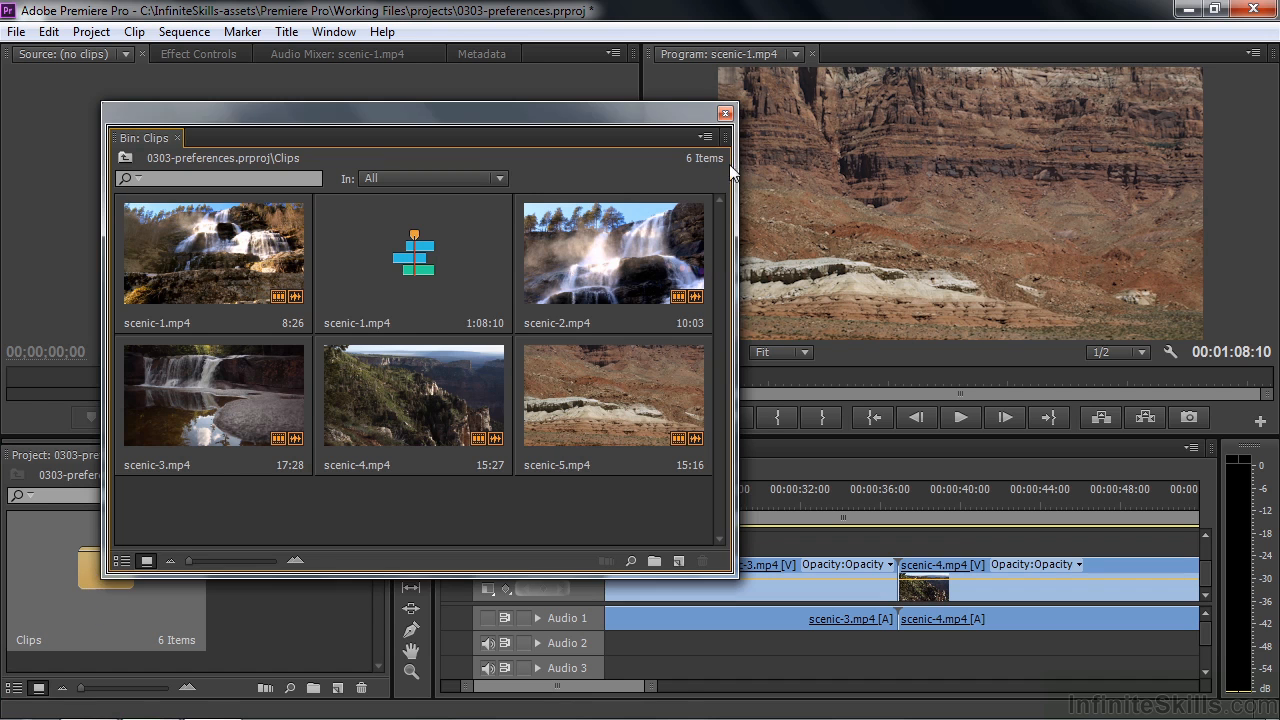
pyautogui.click(726, 114)
# - Open the Clips bin in place, browse its thumbnails, and return to the project's root level
pyautogui.keyDown('ctrl'); pyautogui.doubleClick(95, 583); pyautogui.keyUp('ctrl')
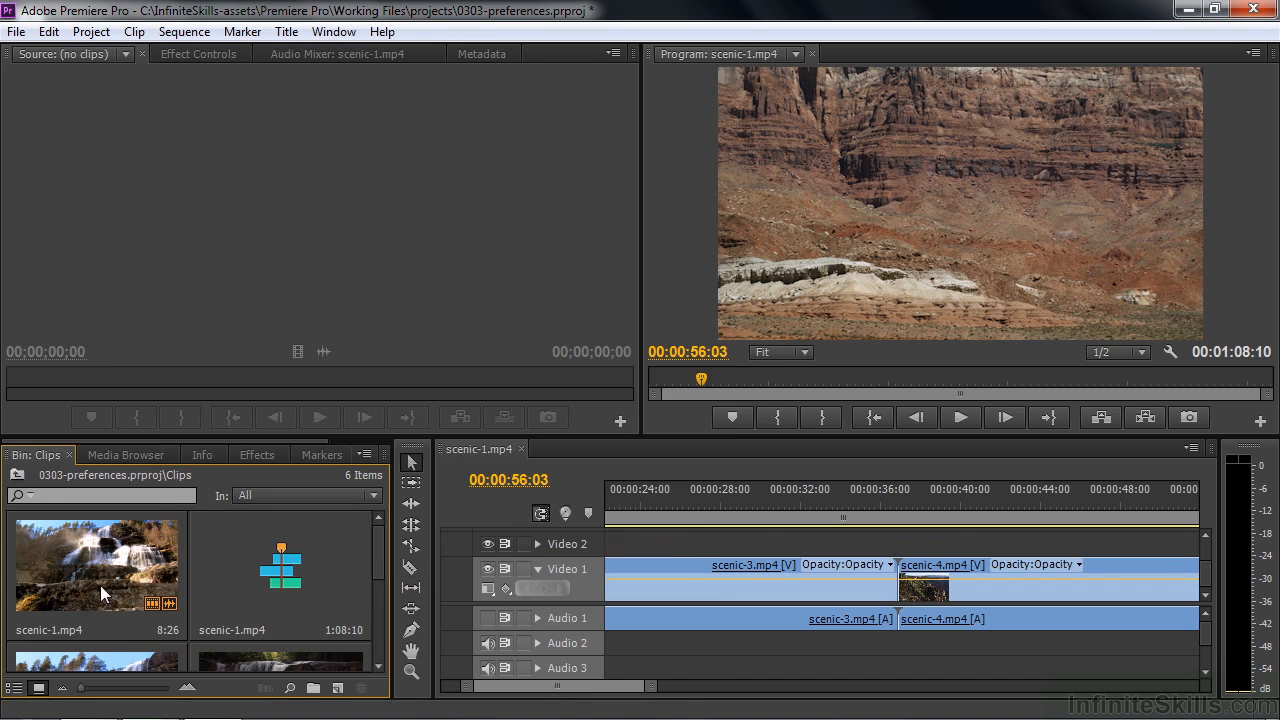
pyautogui.scroll(-3, 375, 564)
pyautogui.scroll(3, 367, 568)
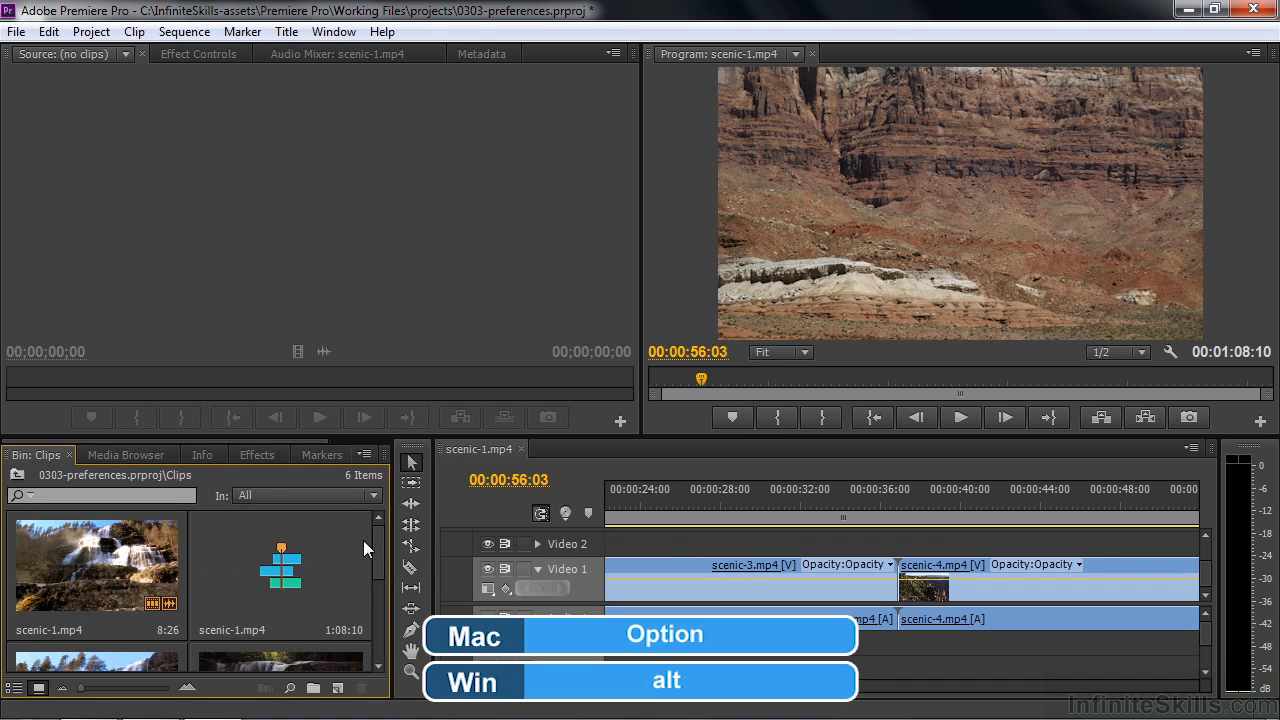
pyautogui.click(16, 475)
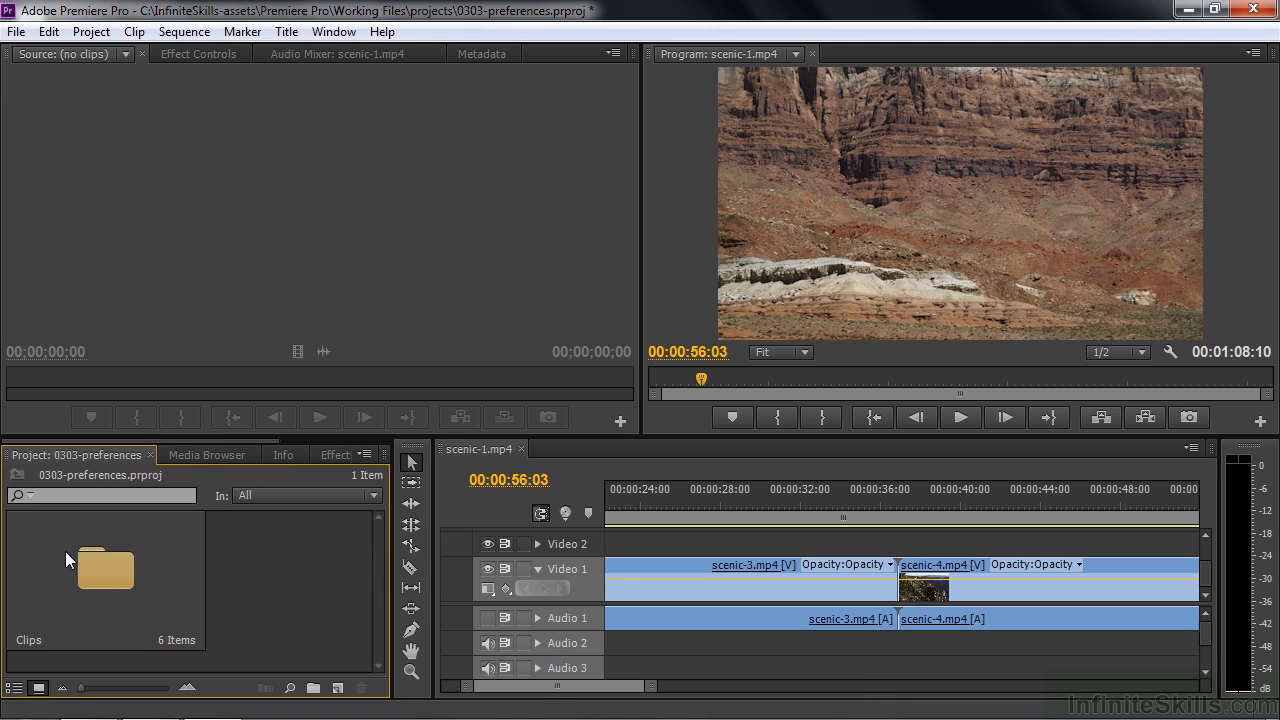
# - Test opening the Clips bin in a new tab, close that tab, and reopen the bin in place
pyautogui.doubleClick(97, 573)
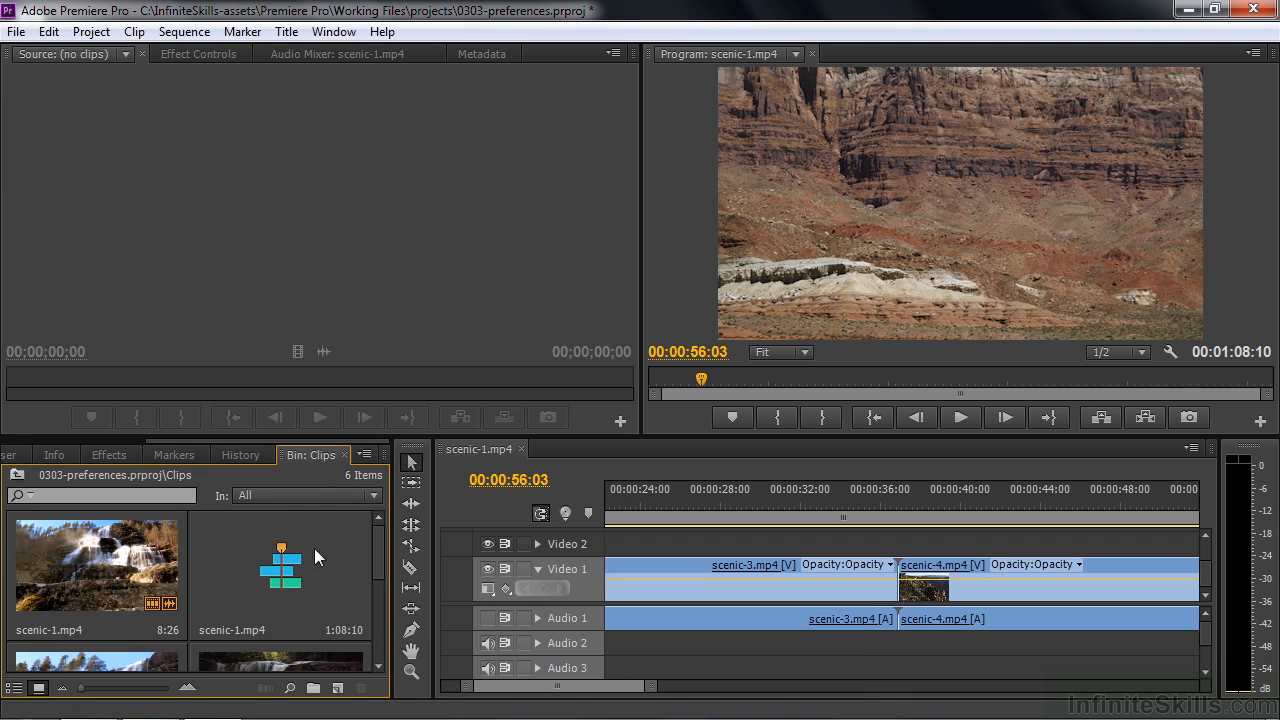
pyautogui.moveTo(171, 439); pyautogui.dragTo(30, 441)
pyautogui.click(39, 455)
pyautogui.moveTo(237, 440); pyautogui.dragTo(378, 440)
pyautogui.click(324, 452)
pyautogui.click(344, 454)
pyautogui.click(40, 456)
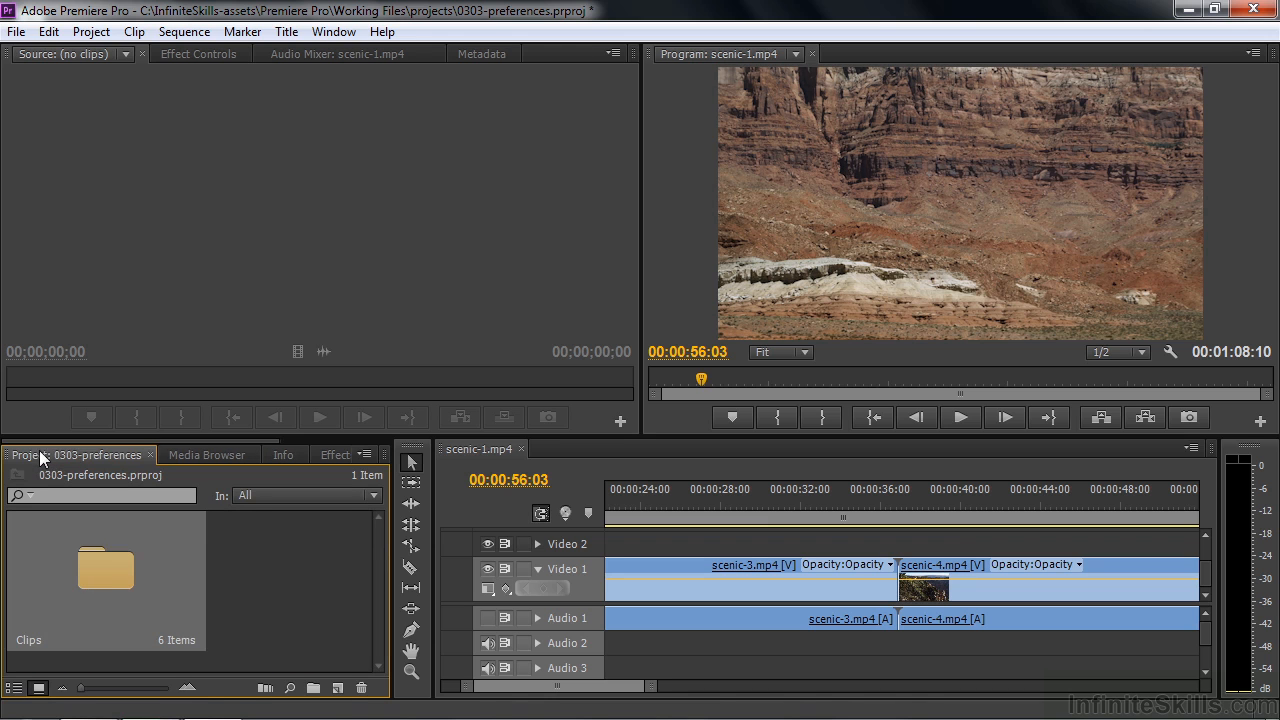
pyautogui.doubleClick(98, 566)
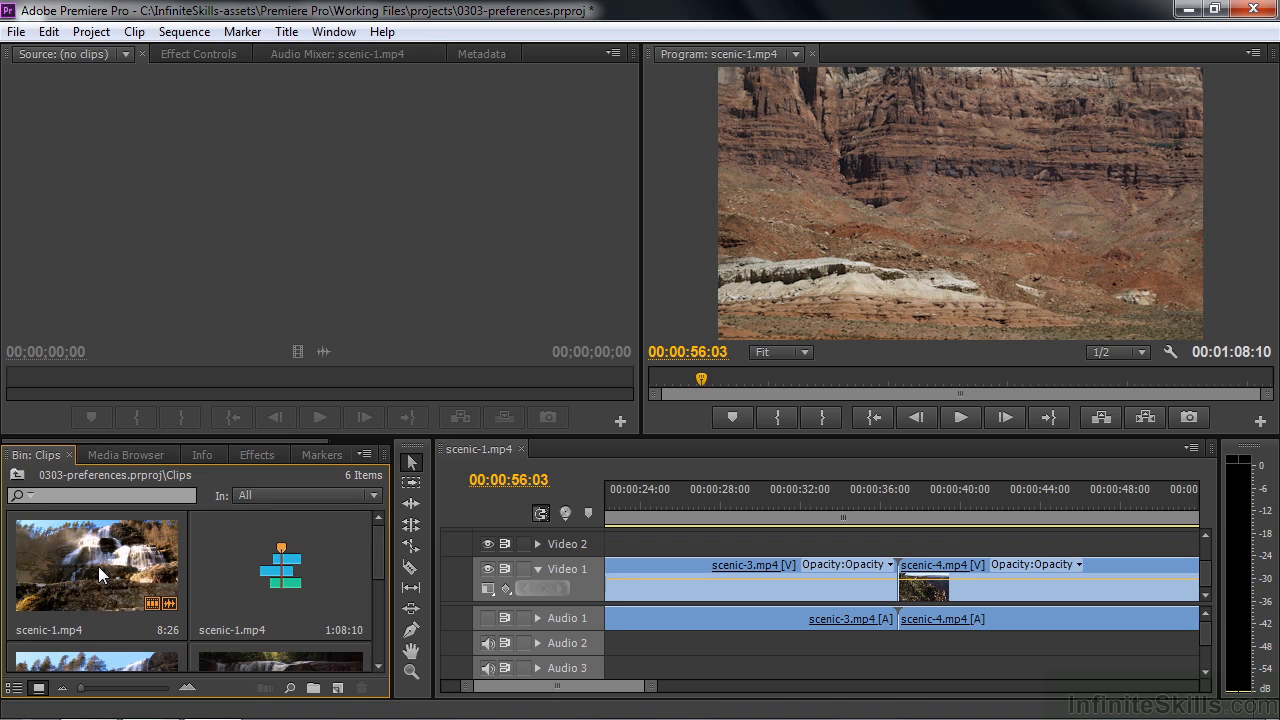
# - Try the lightest interface brightness in the Appearance preferences and restore the default brightness
pyautogui.click(49, 36)
pyautogui.moveTo(110, 521)
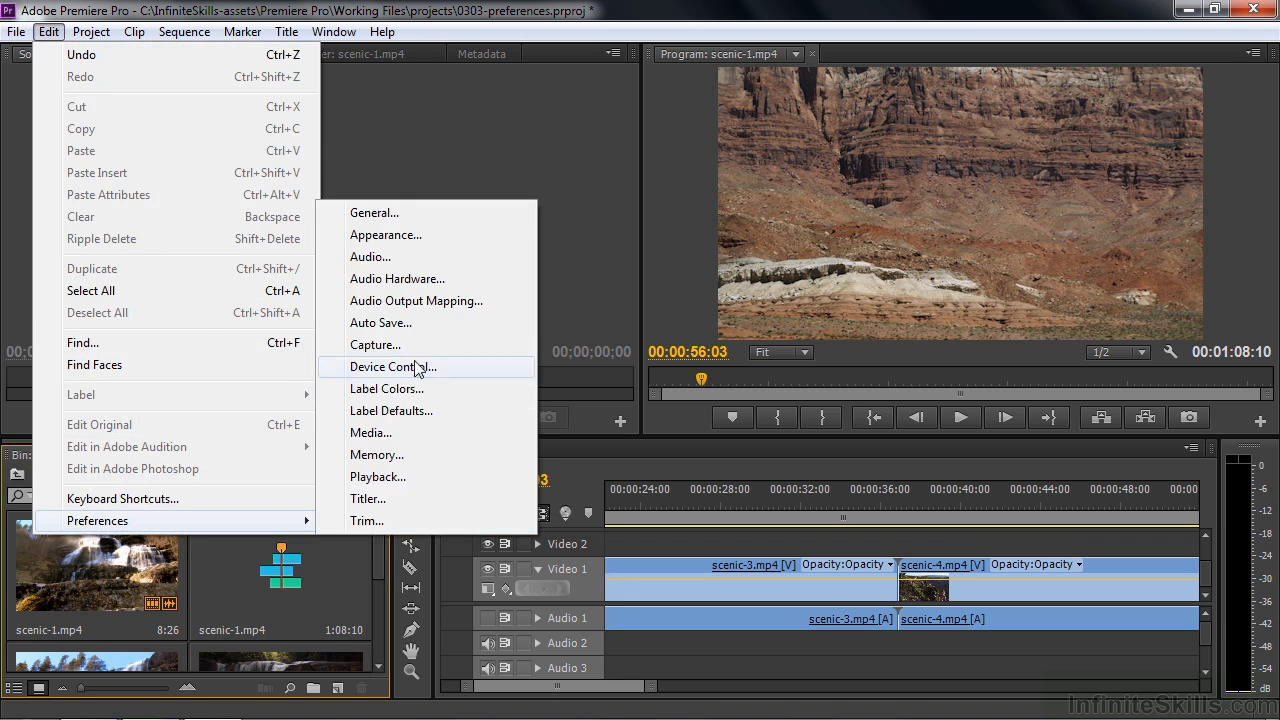
pyautogui.click(419, 217)
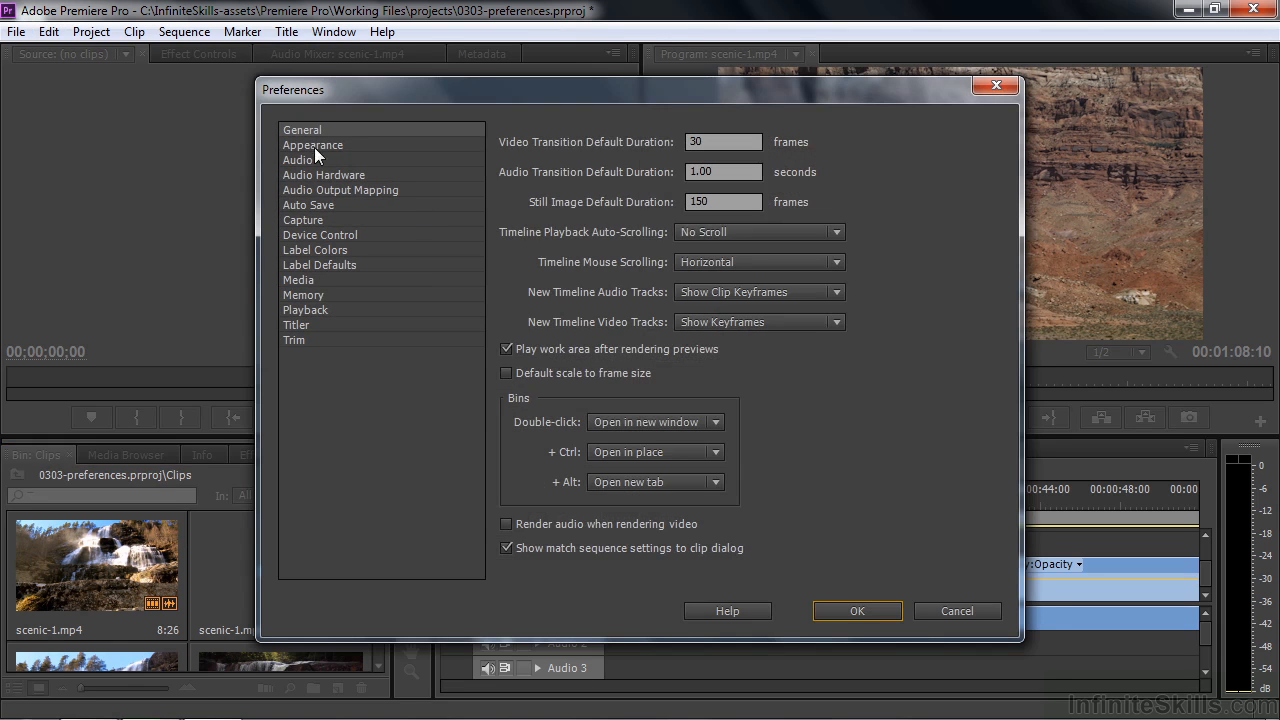
pyautogui.click(314, 145)
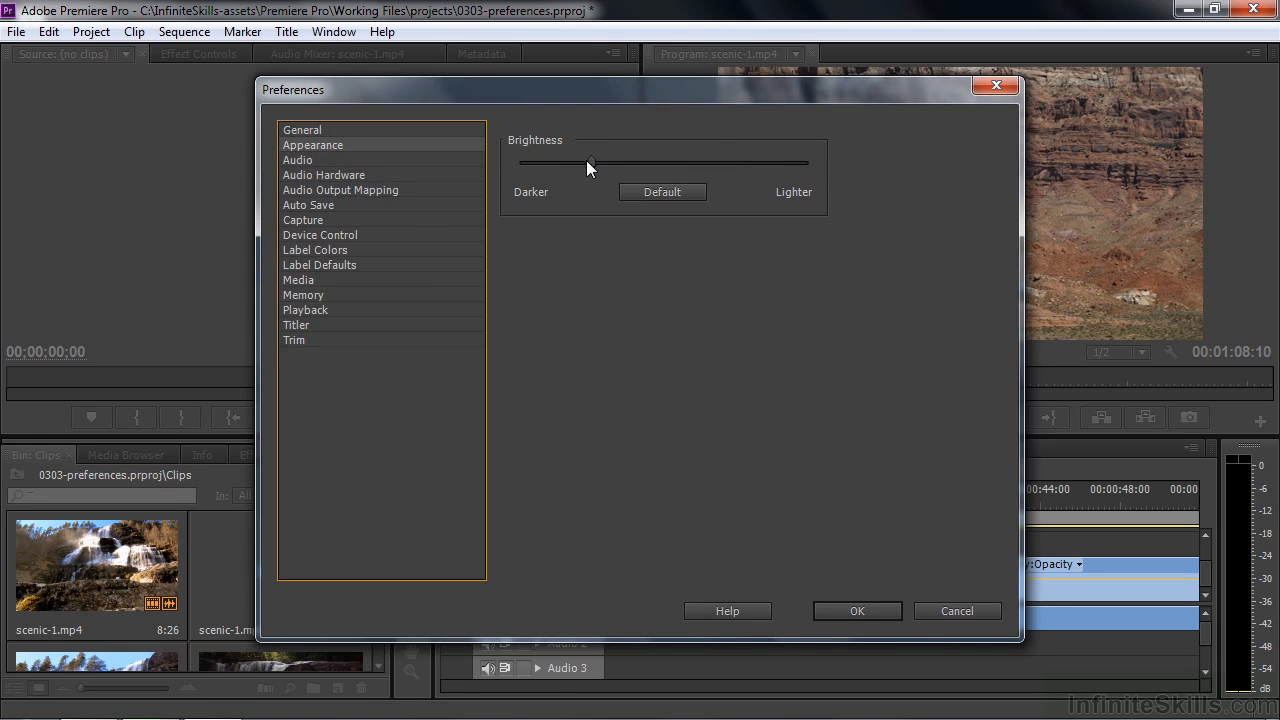
pyautogui.moveTo(588, 163); pyautogui.dragTo(808, 163)
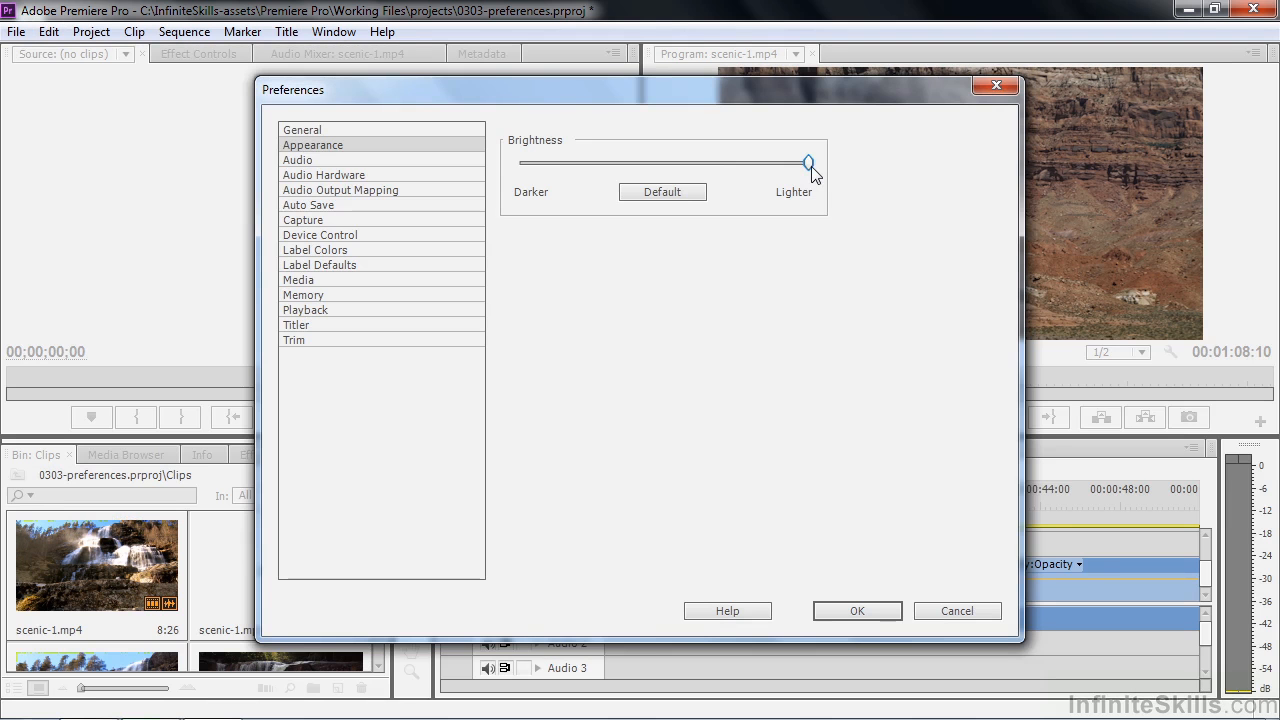
pyautogui.click(678, 193)
# - Set the default audio track for Stereo Media to Mono in the Audio preferences and apply it
pyautogui.click(300, 161)
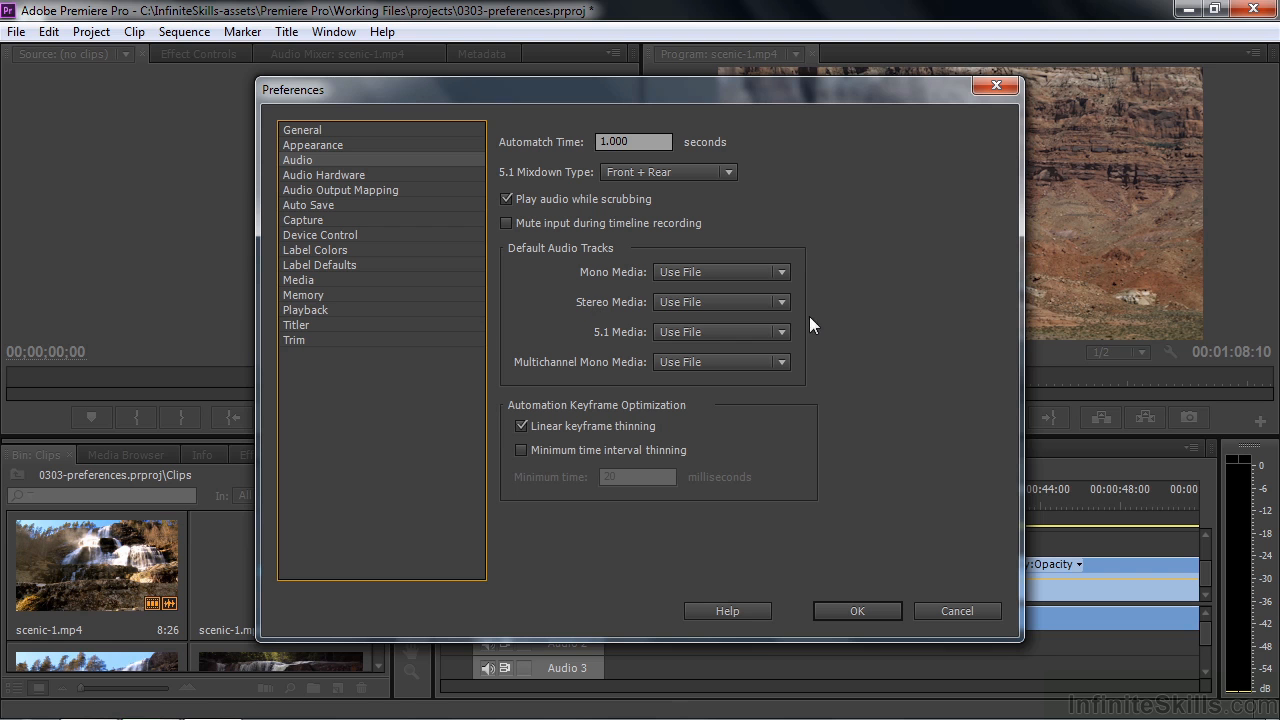
pyautogui.click(780, 302)
pyautogui.click(723, 348)
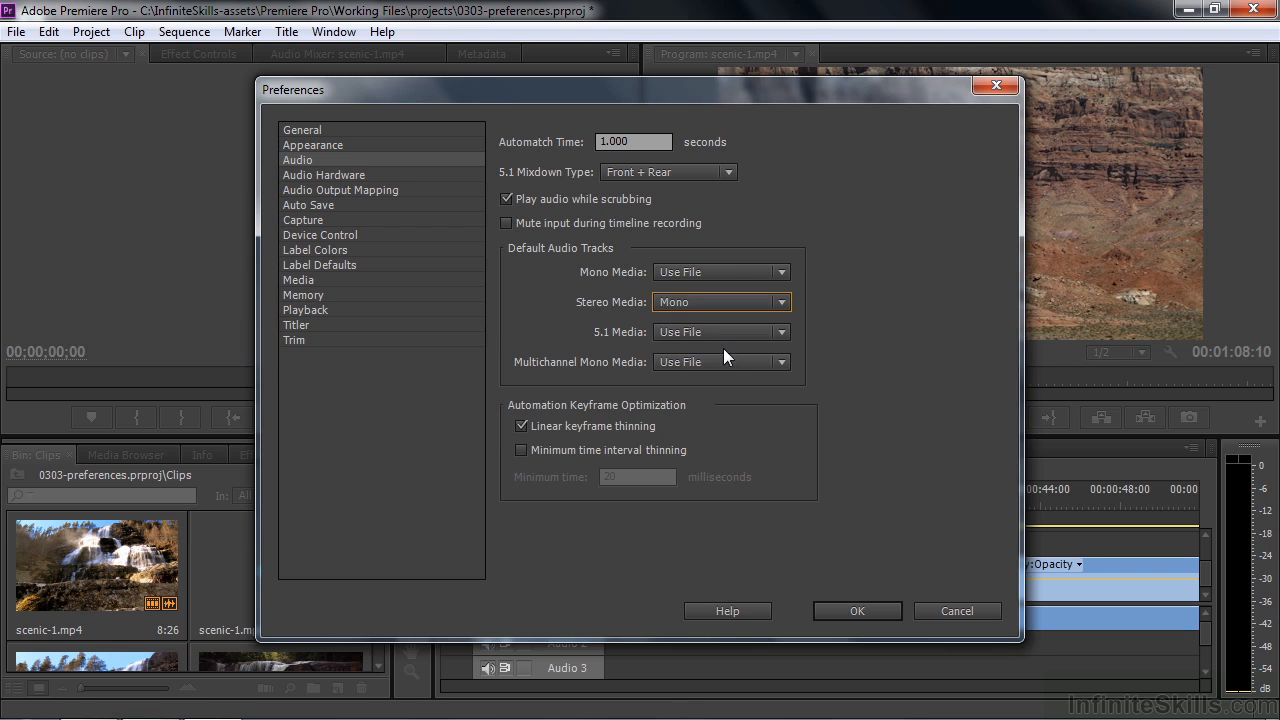
pyautogui.click(869, 609)
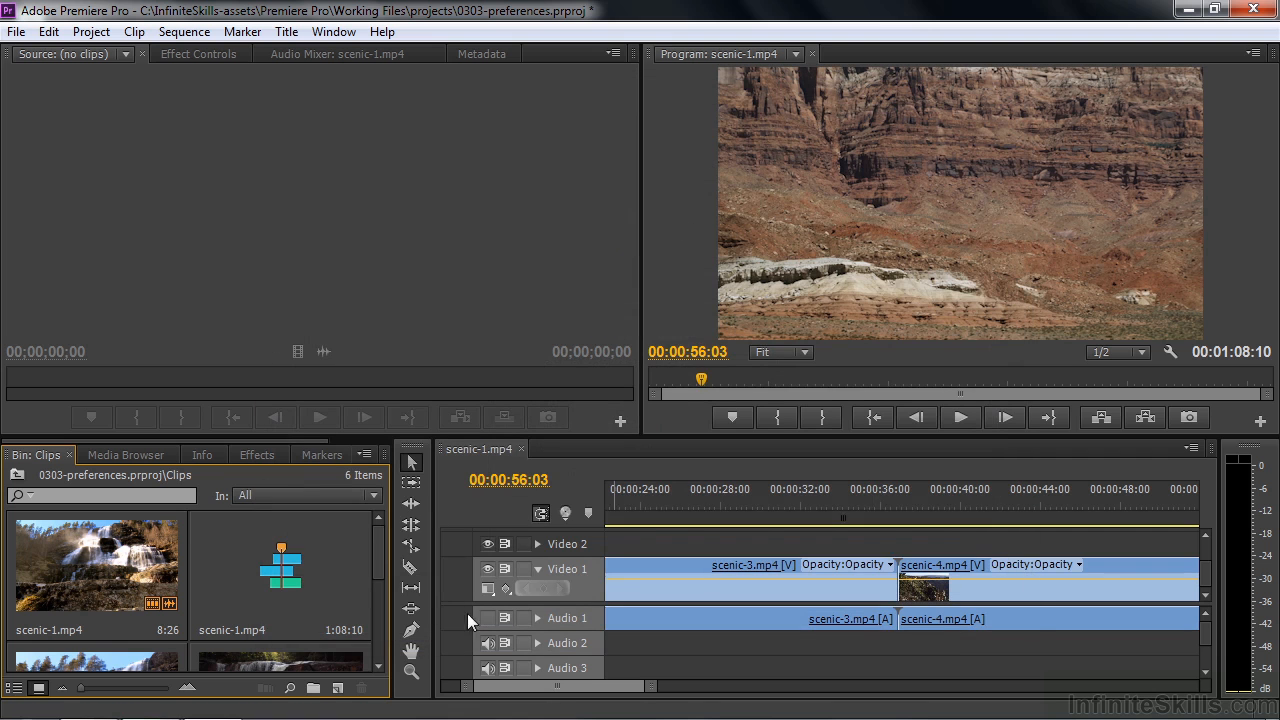
# - Switch the Clips bin to List View and import scenic-7.mp4 into it from the Digital Juice stock footage folder
pyautogui.moveTo(380, 546); pyautogui.dragTo(376, 639)
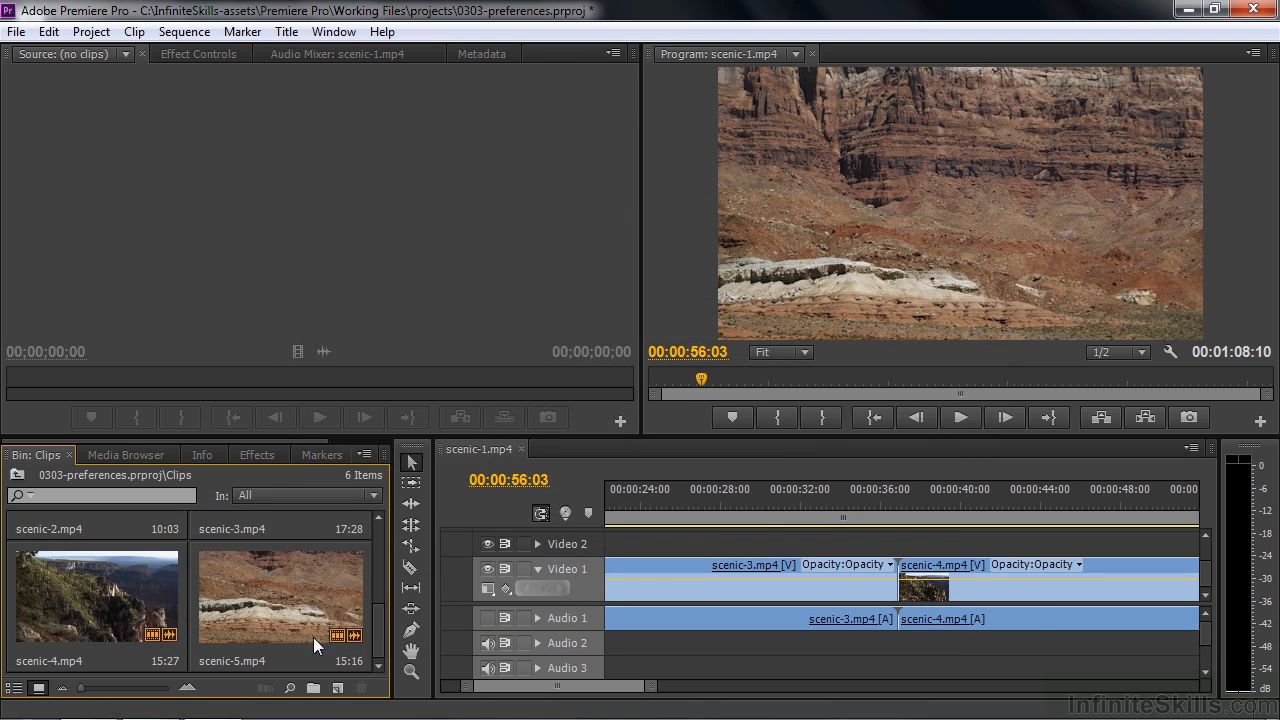
pyautogui.click(14, 688)
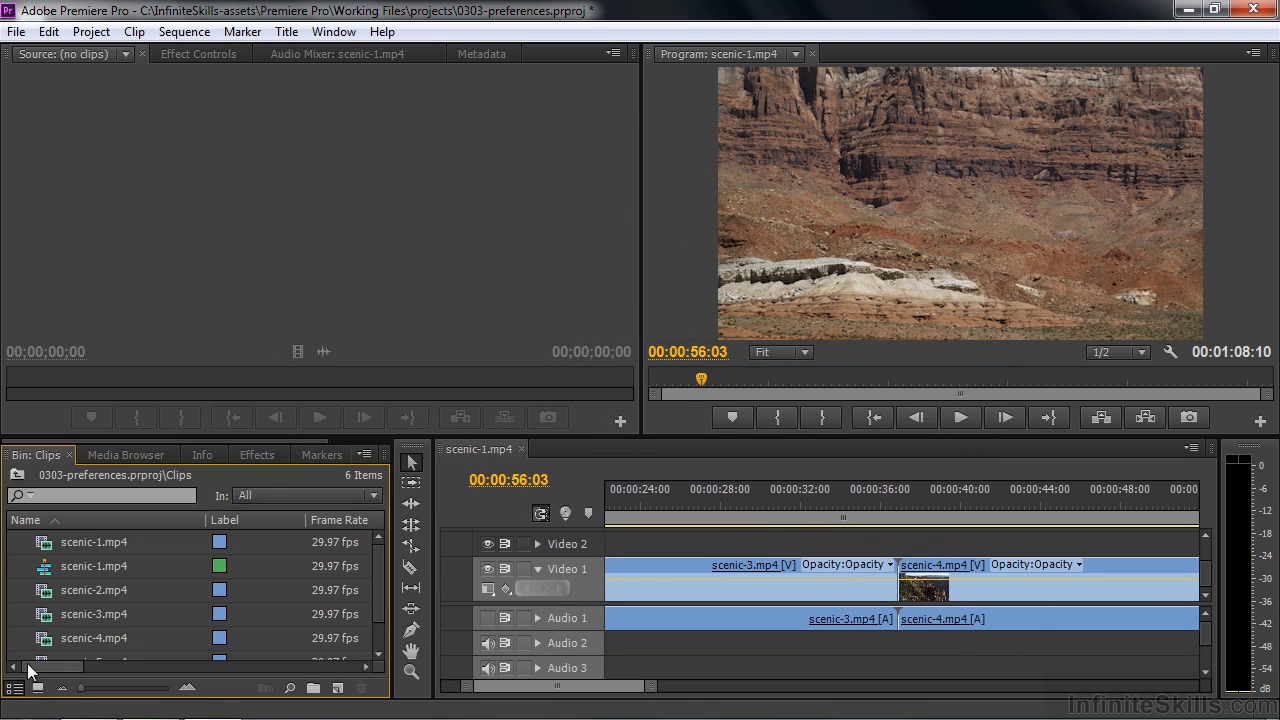
pyautogui.moveTo(372, 564); pyautogui.dragTo(380, 629)
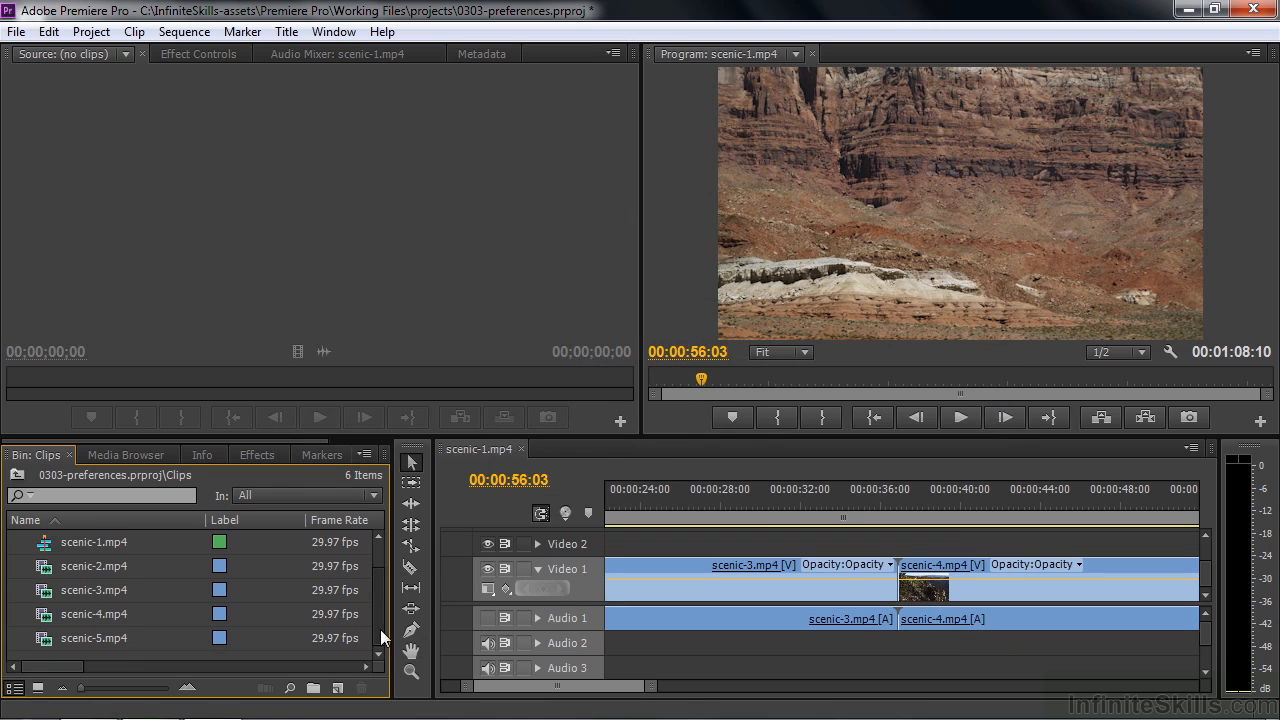
pyautogui.doubleClick(34, 654)
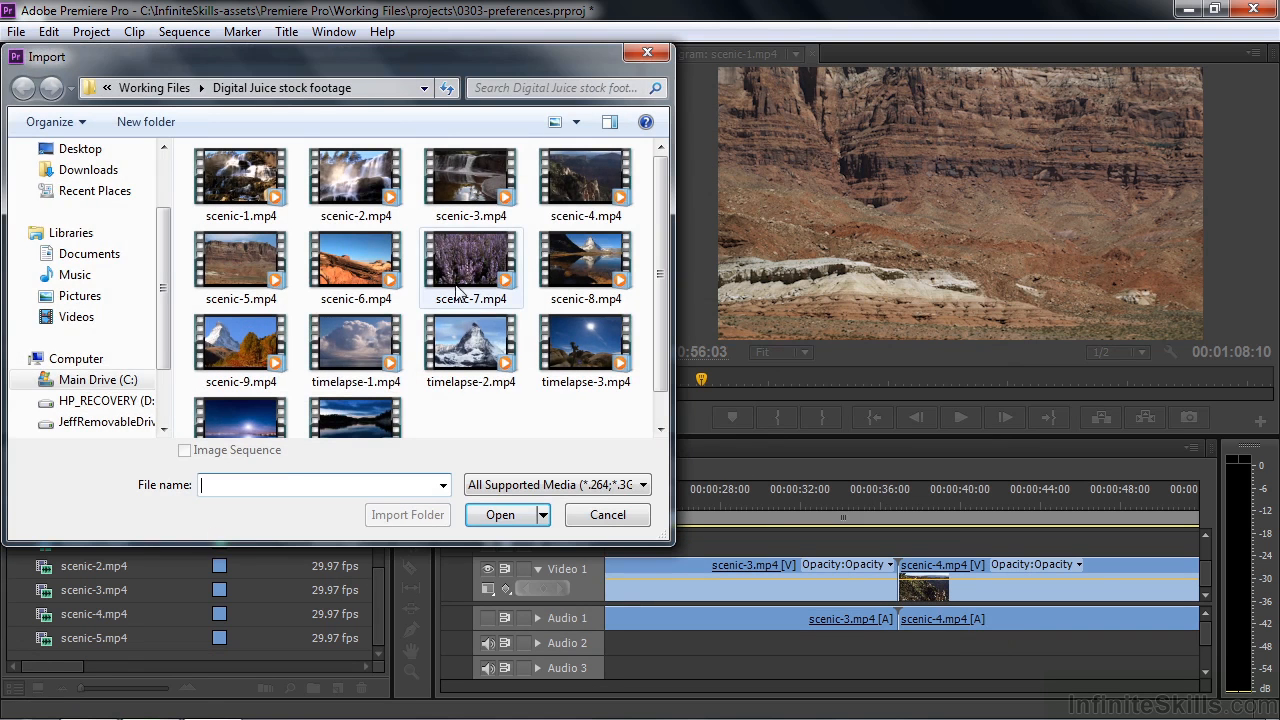
pyautogui.doubleClick(467, 278)
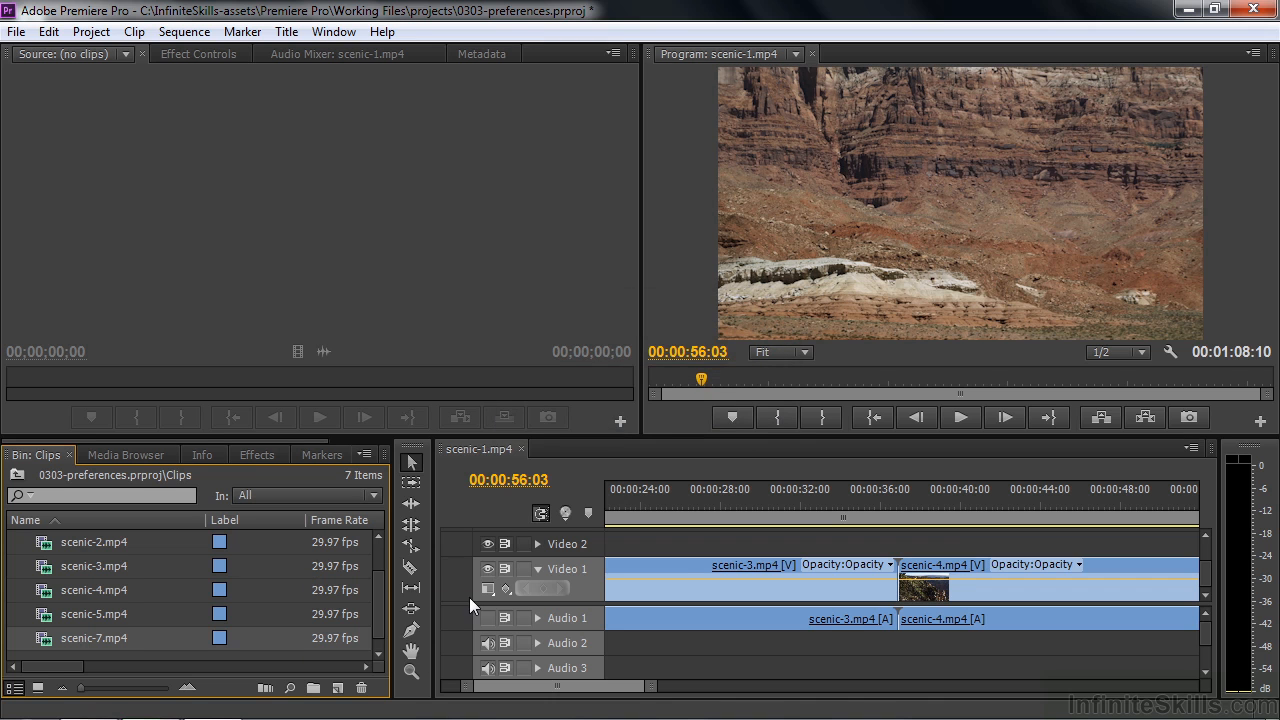
# - Fit the whole sequence in the timeline and add scenic-7.mp4 directly after scenic-5.mp4 on Video 1
pyautogui.click(674, 545)
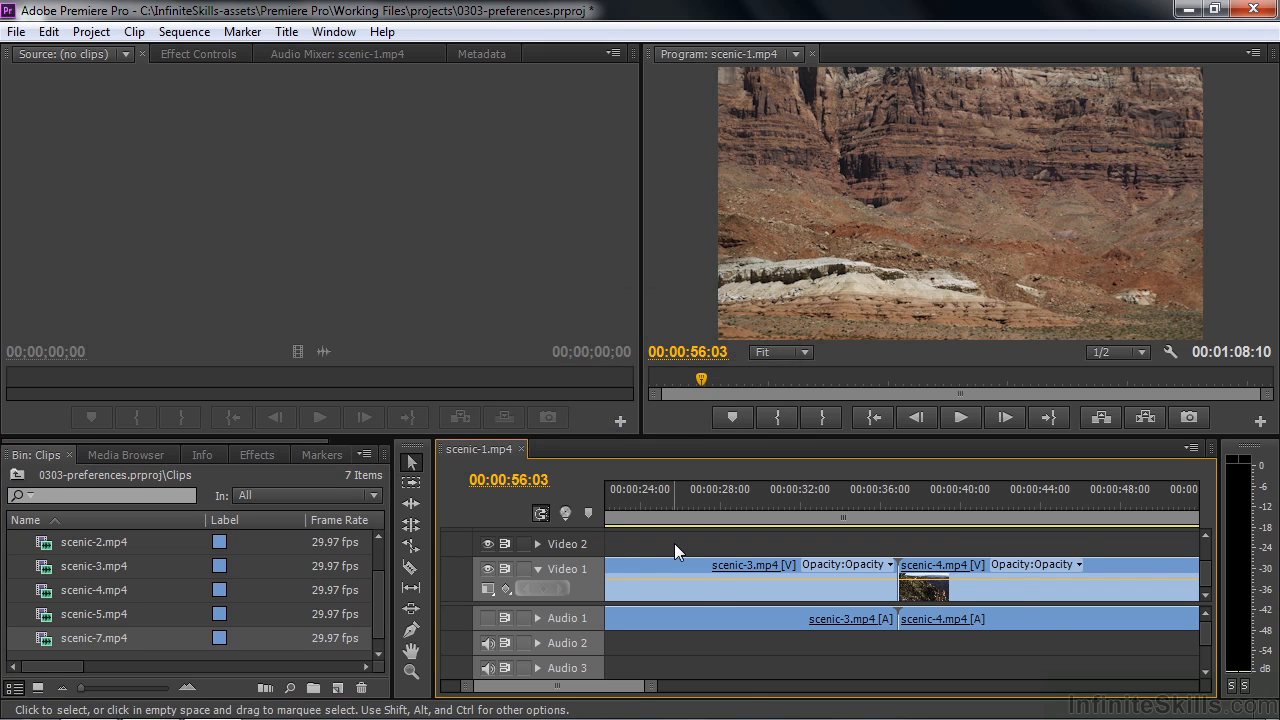
pyautogui.press('\\')
pyautogui.moveTo(50, 638); pyautogui.dragTo(1097, 585)
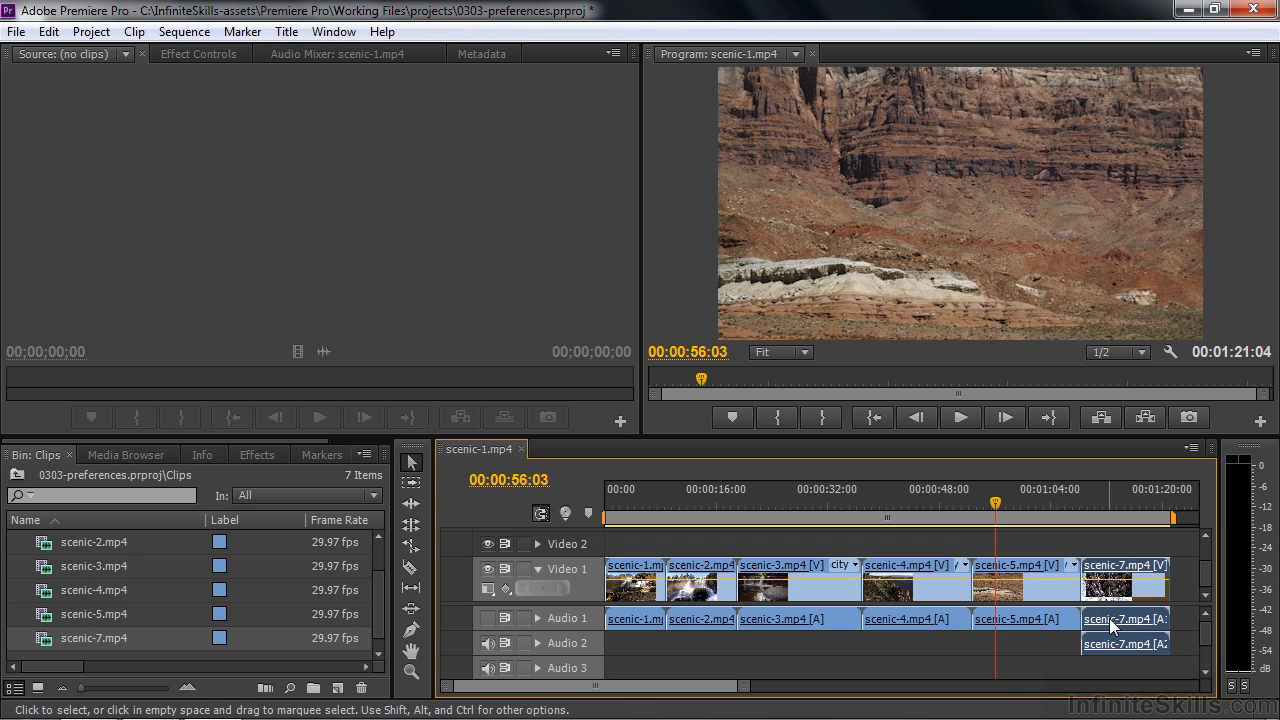
# - Expand the Audio 1 track to show its waveforms and increase the track's height
pyautogui.click(1059, 642)
pyautogui.click(1123, 623)
pyautogui.click(538, 618)
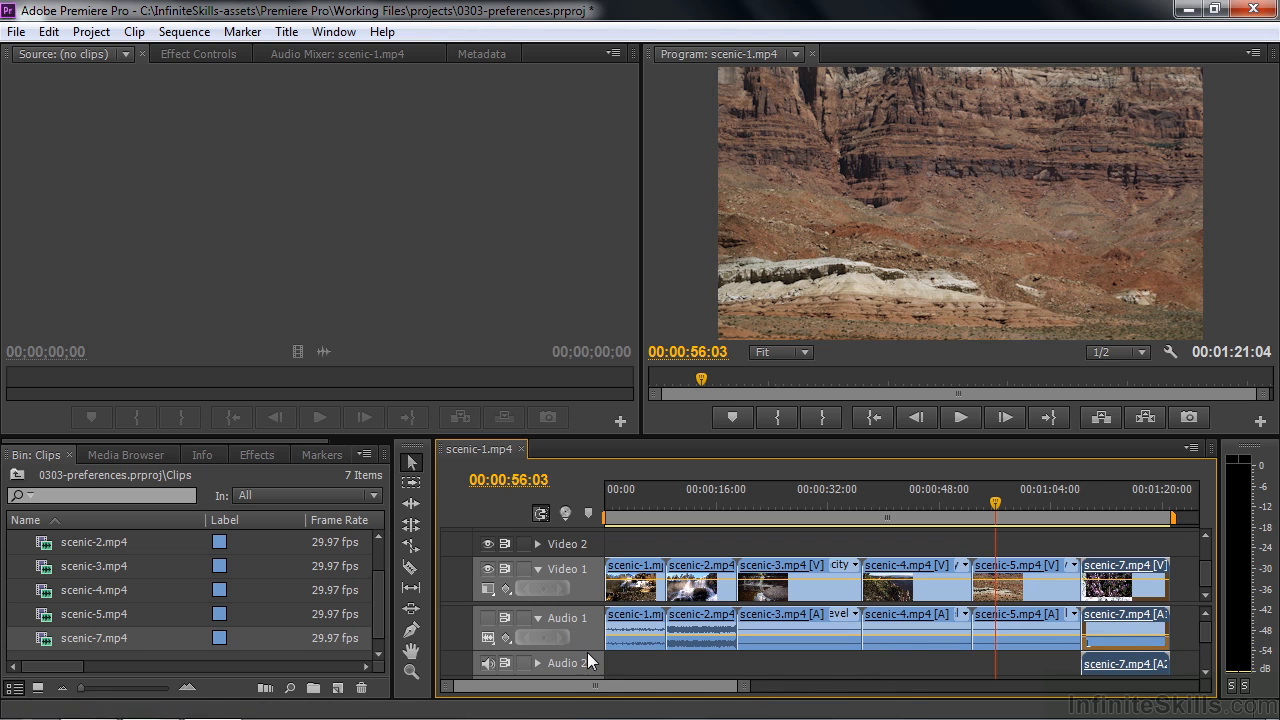
pyautogui.moveTo(585, 649); pyautogui.dragTo(587, 659)
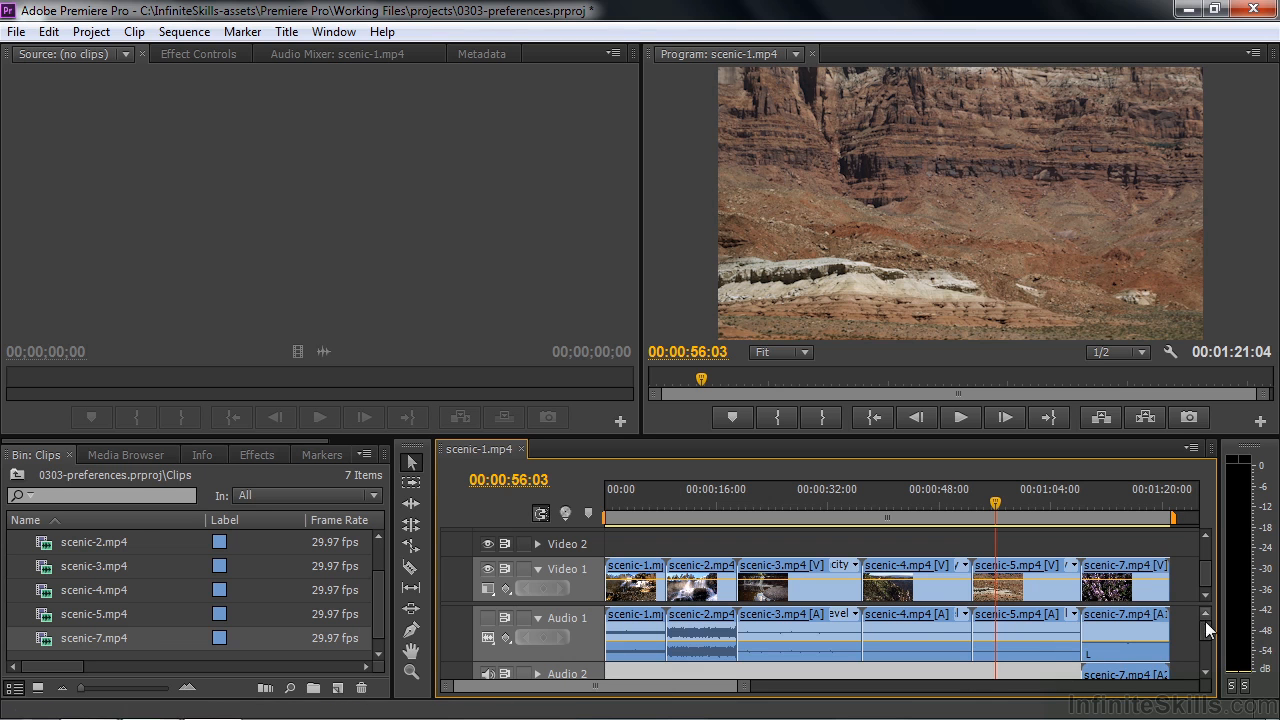
# - Expand the Audio 2 track to show the second mono waveform of scenic-7.mp4
pyautogui.moveTo(1204, 620); pyautogui.dragTo(1209, 637)
pyautogui.click(538, 641)
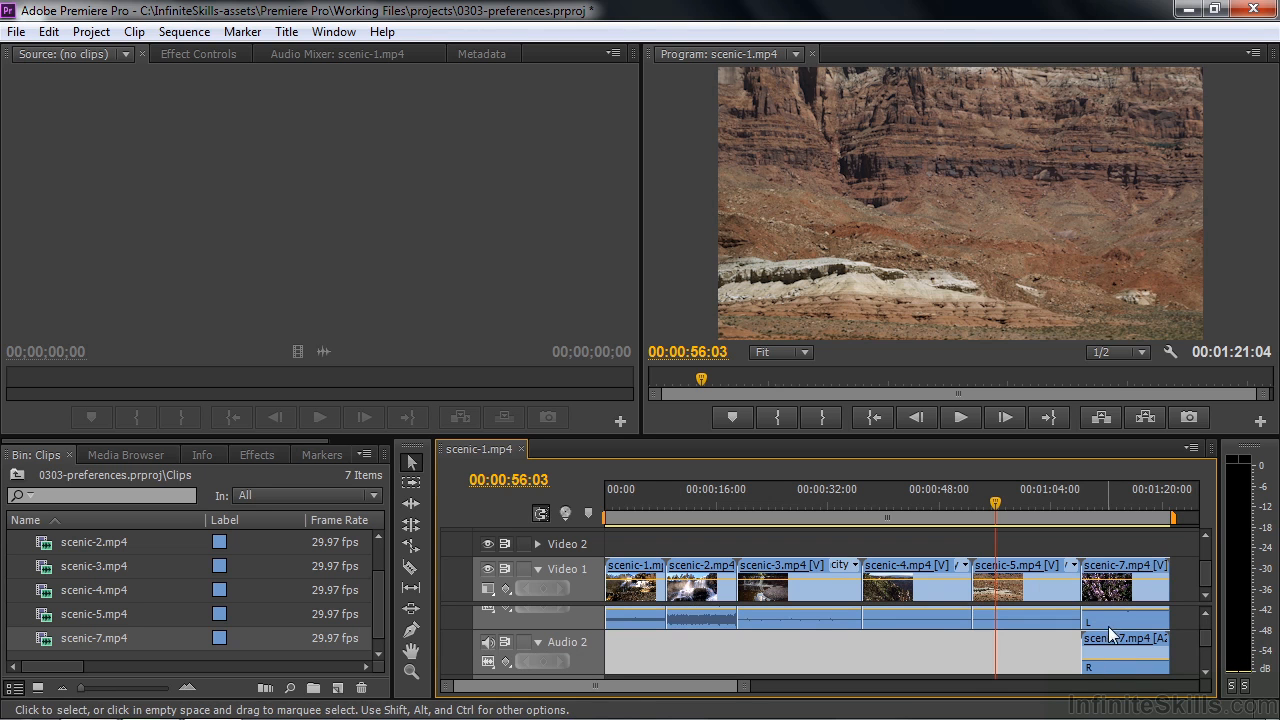
pyautogui.moveTo(1109, 622)
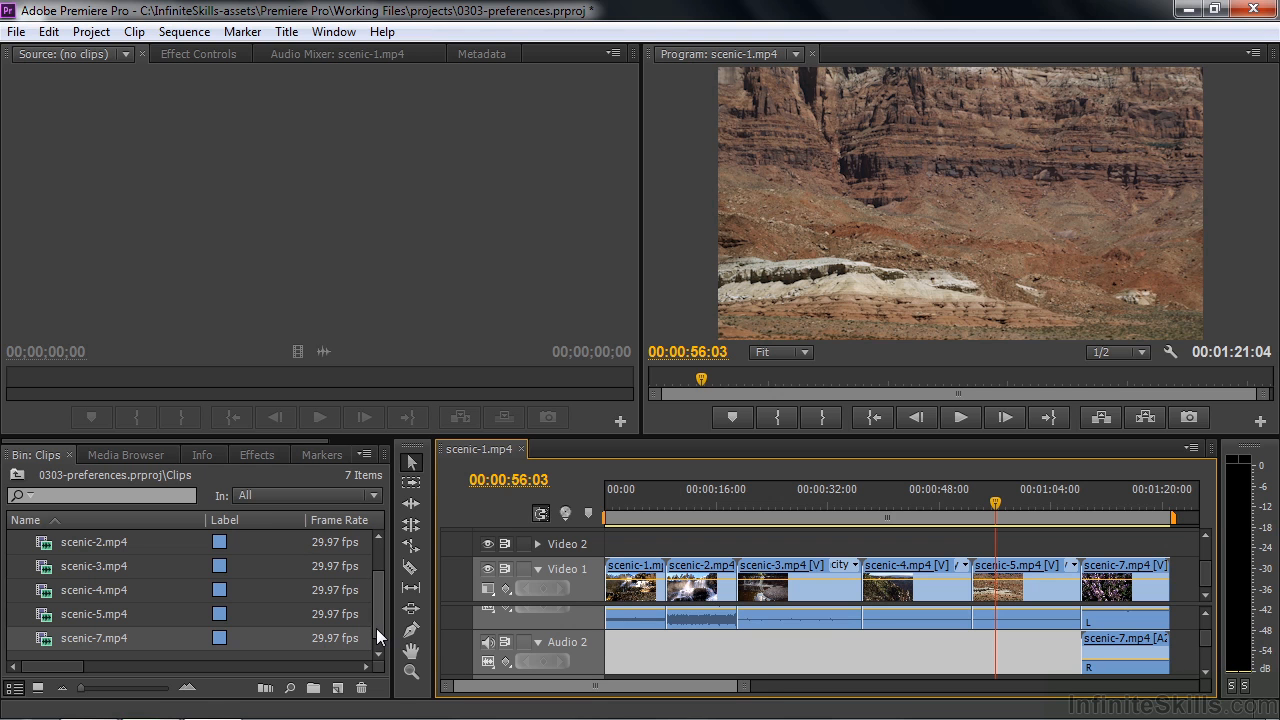
# - Reset the default audio track for Stereo Media in the Audio preferences
pyautogui.moveTo(376, 627); pyautogui.dragTo(373, 594)
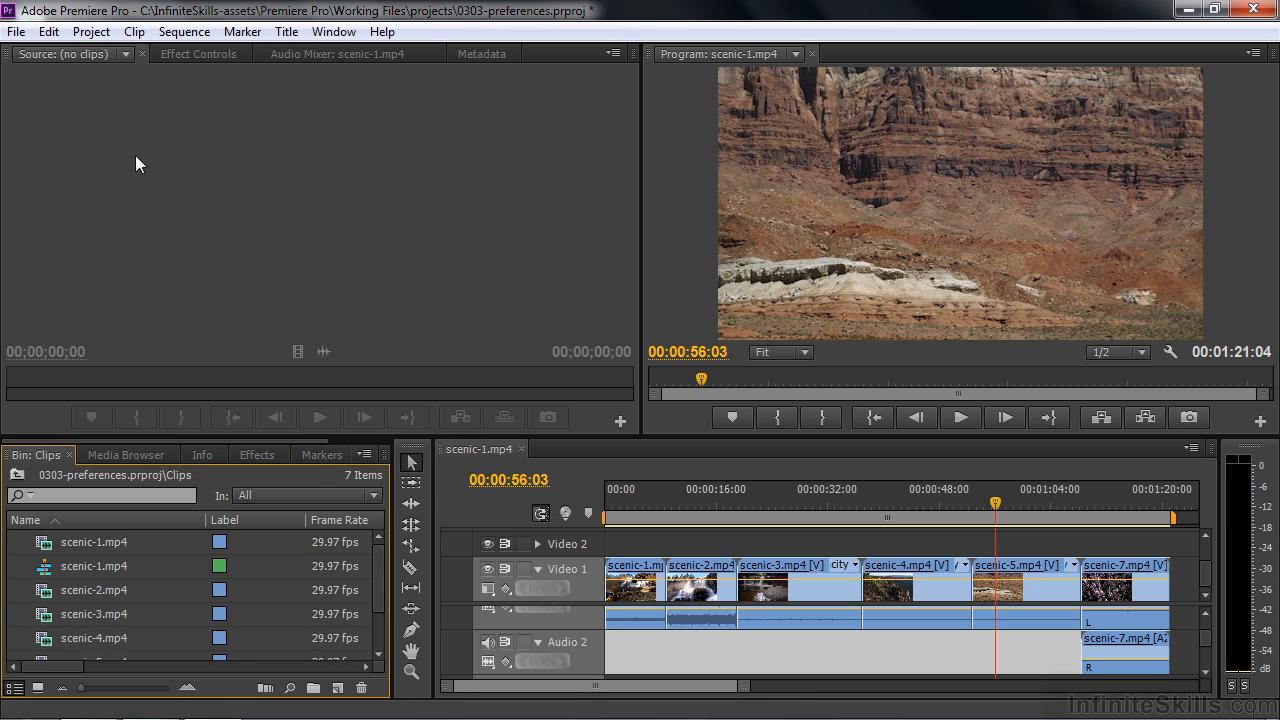
pyautogui.click(48, 31)
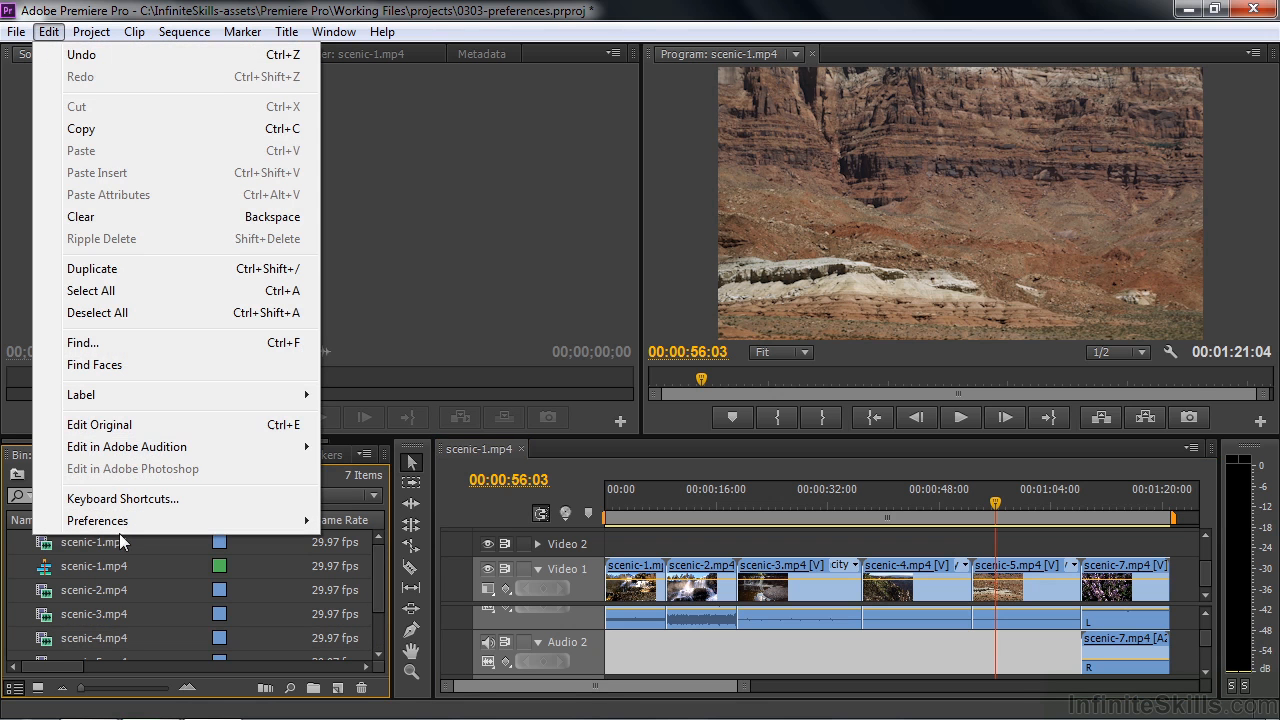
pyautogui.moveTo(123, 528)
pyautogui.click(398, 256)
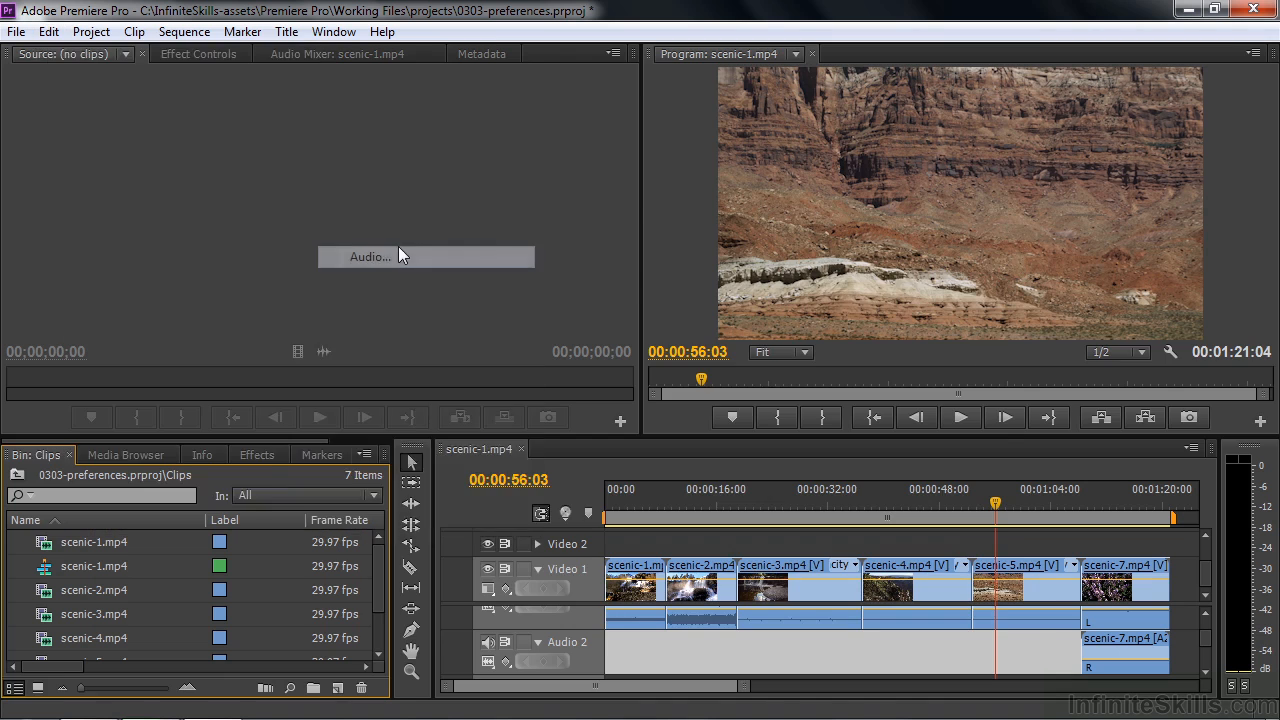
pyautogui.click(772, 305)
pyautogui.click(733, 325)
# - Review the Audio Hardware device choices, keeping Premiere Pro WDM Sound as the default, and check the Audio Output Mapping preferences
pyautogui.click(320, 180)
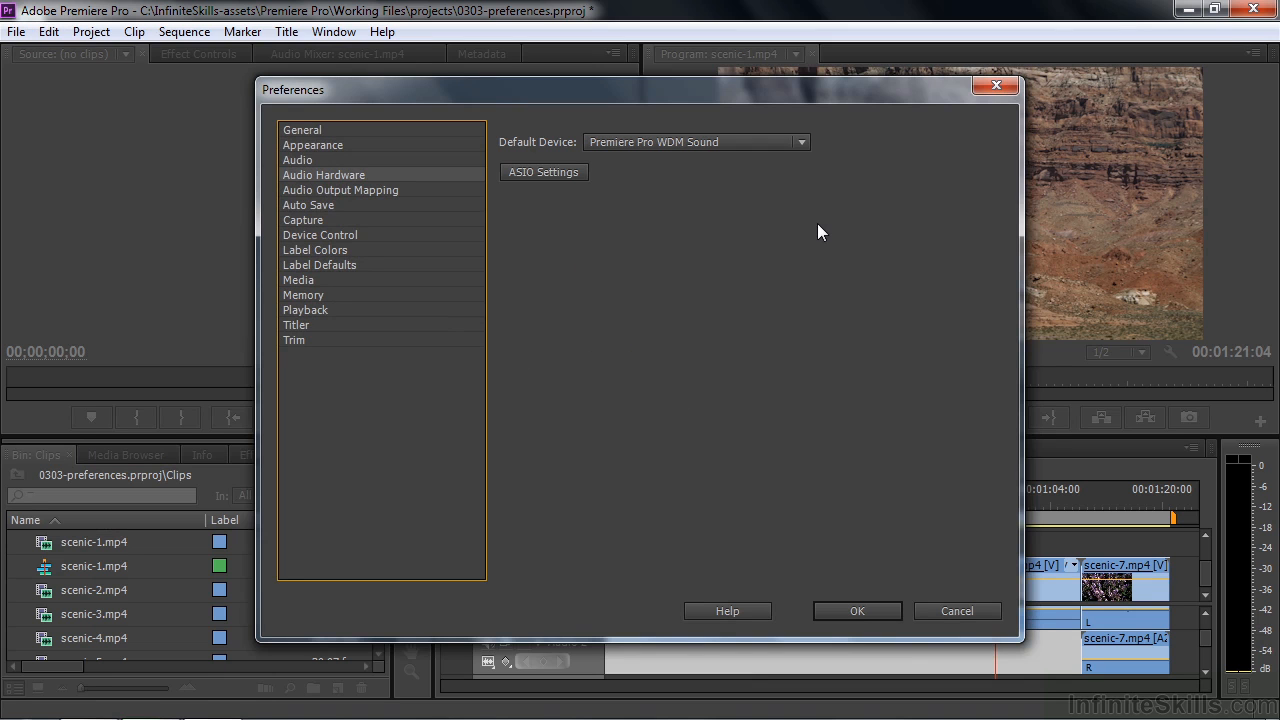
pyautogui.click(802, 143)
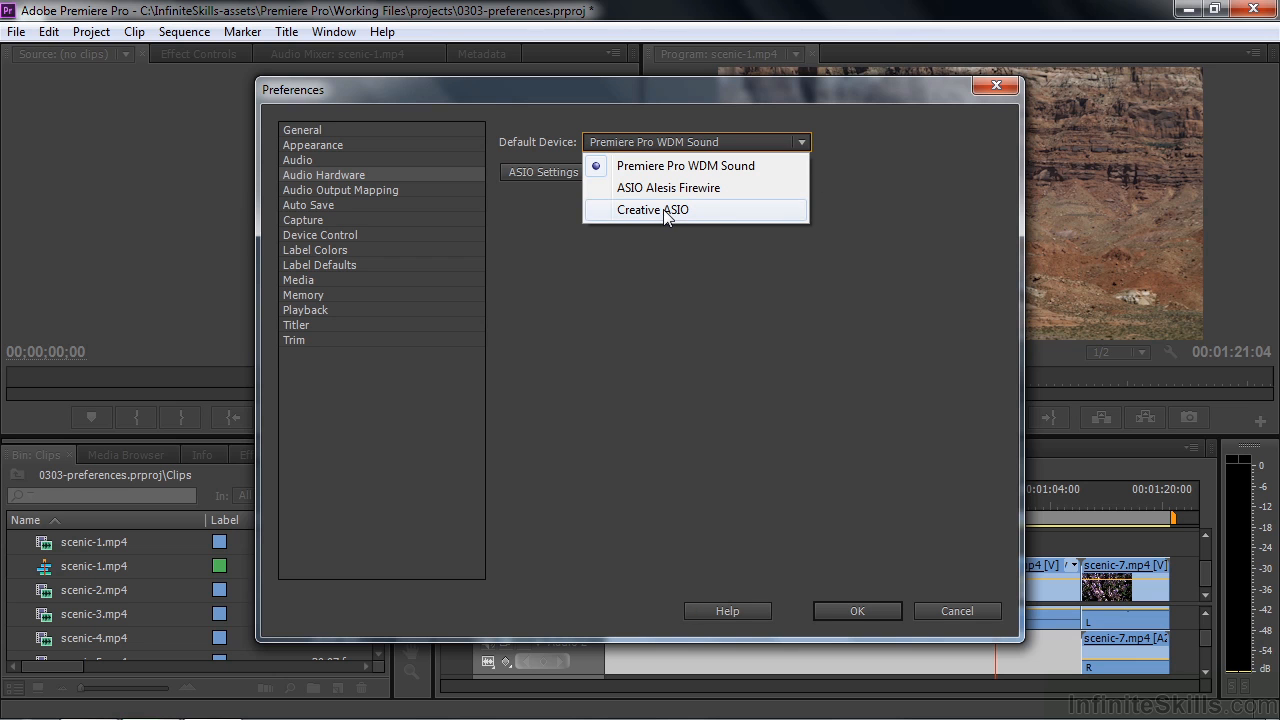
pyautogui.click(764, 166)
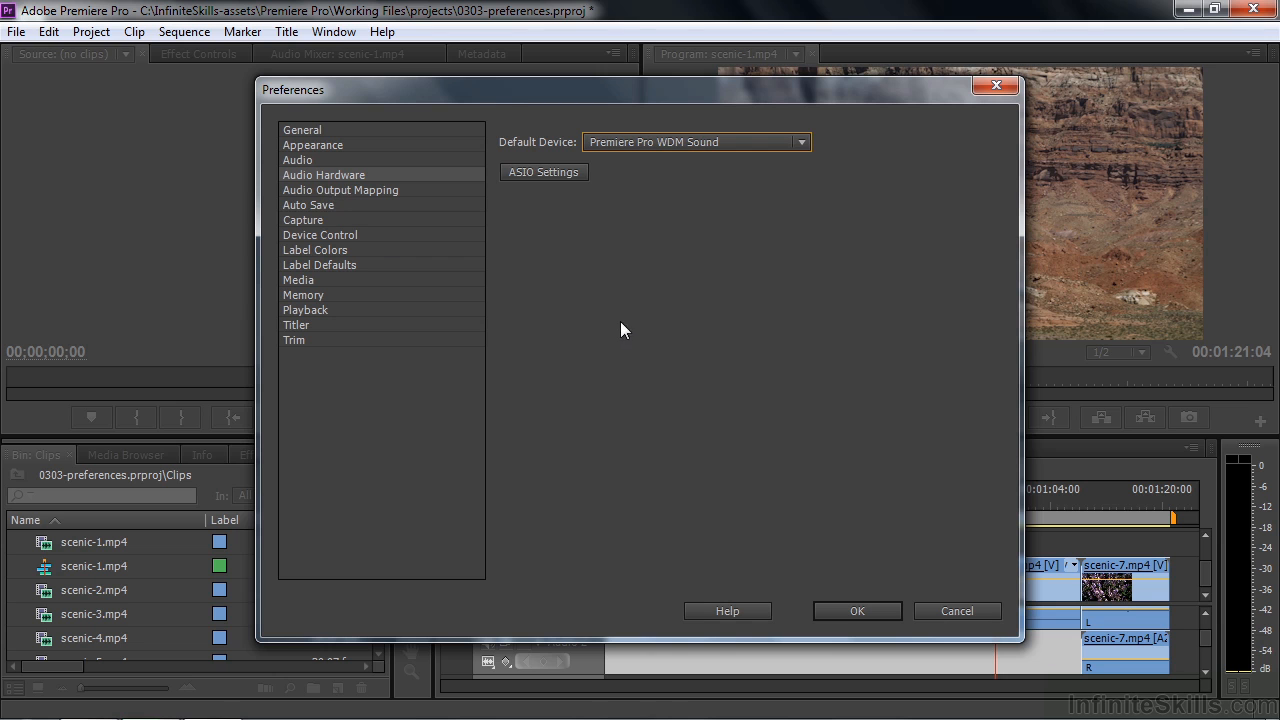
pyautogui.click(350, 192)
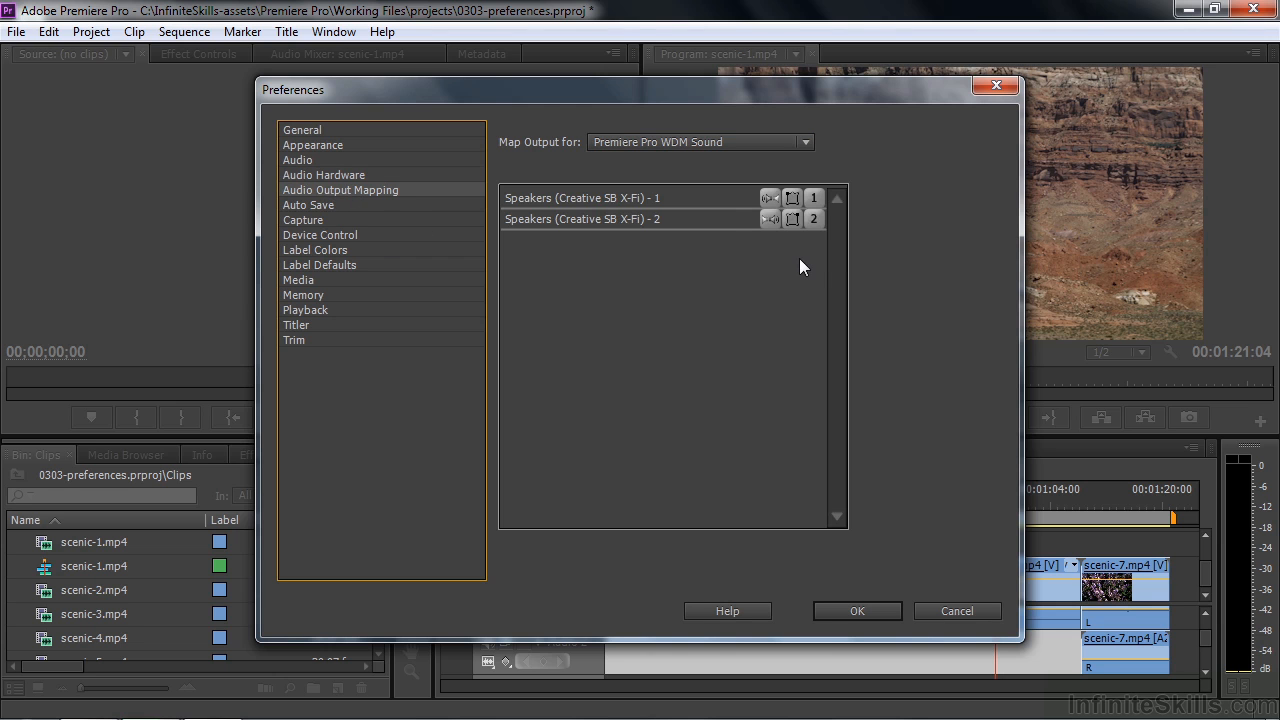
# - Review the Auto Save, Capture and Device Control preferences
pyautogui.click(311, 203)
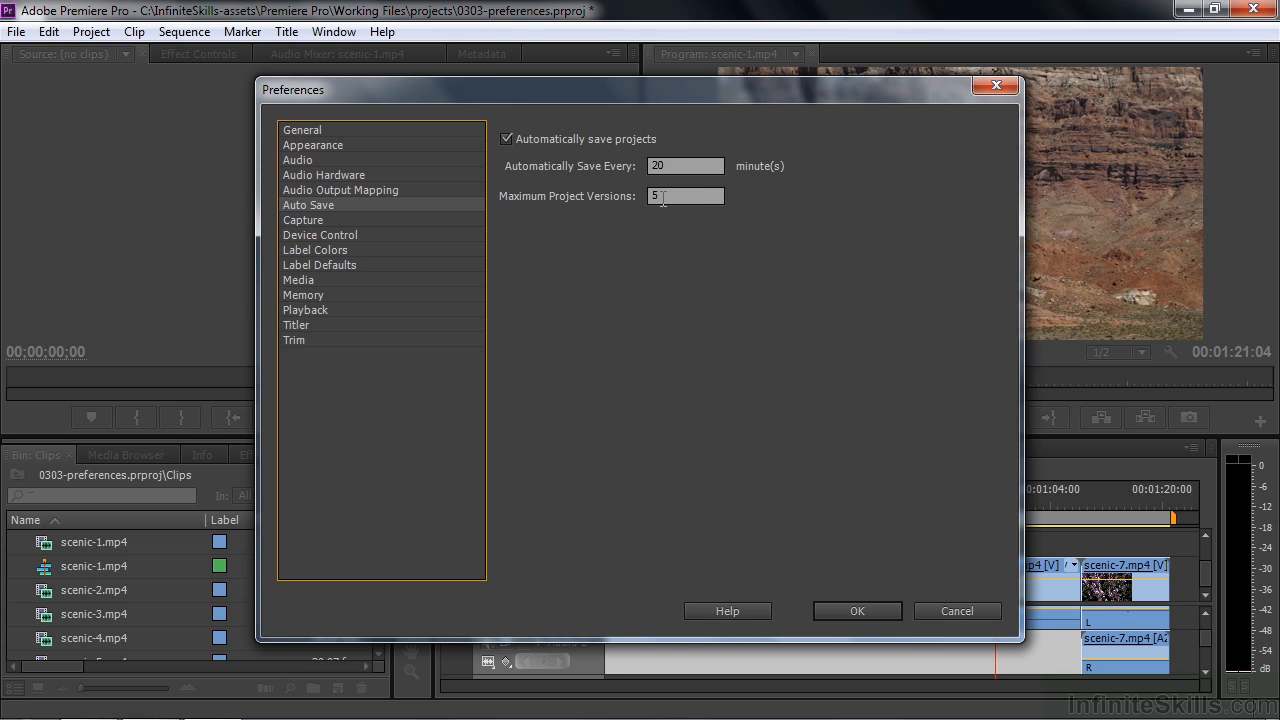
pyautogui.click(308, 221)
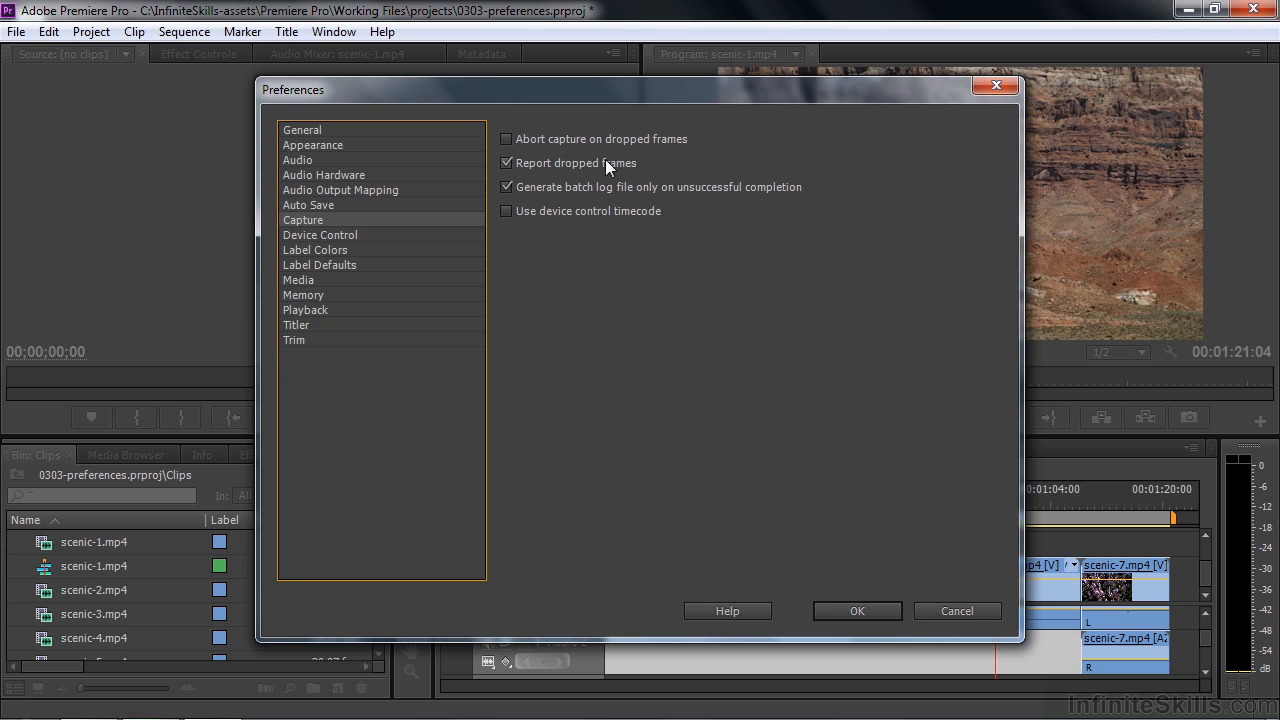
pyautogui.click(336, 236)
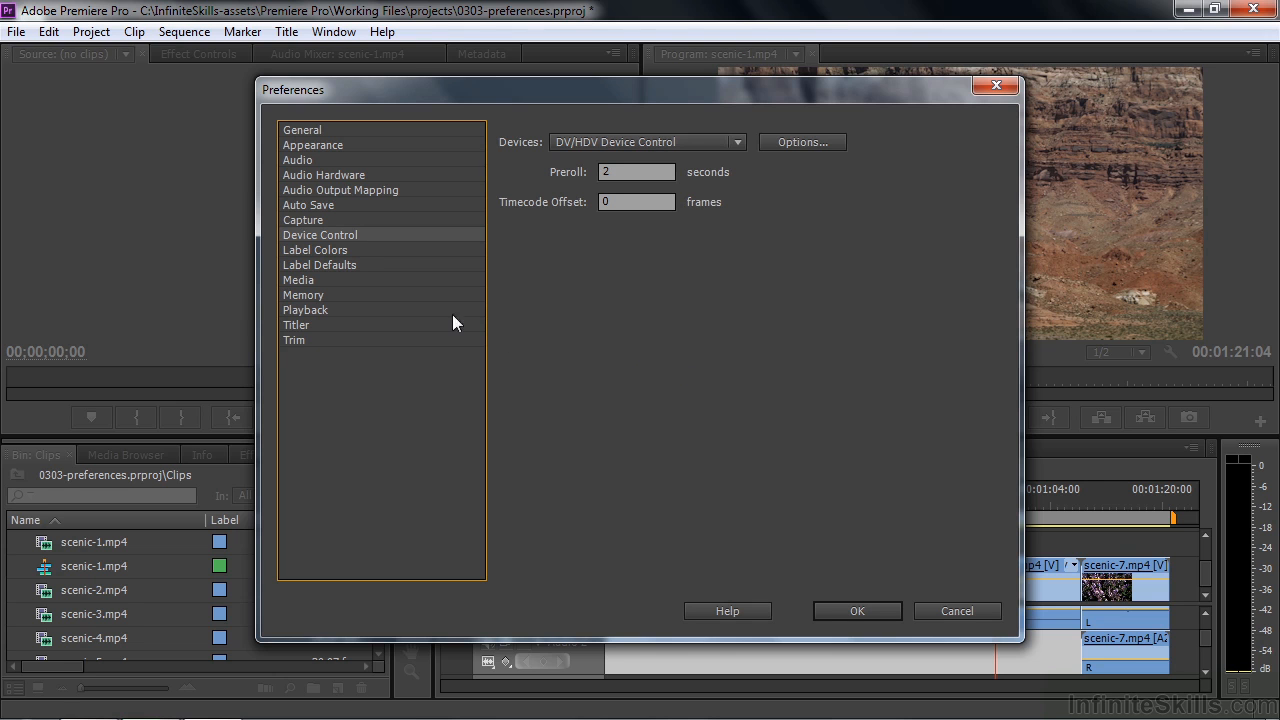
# - Review the Label Defaults and Label Colors preferences, checking the Forest colour in the Color Picker without changing it
pyautogui.click(337, 266)
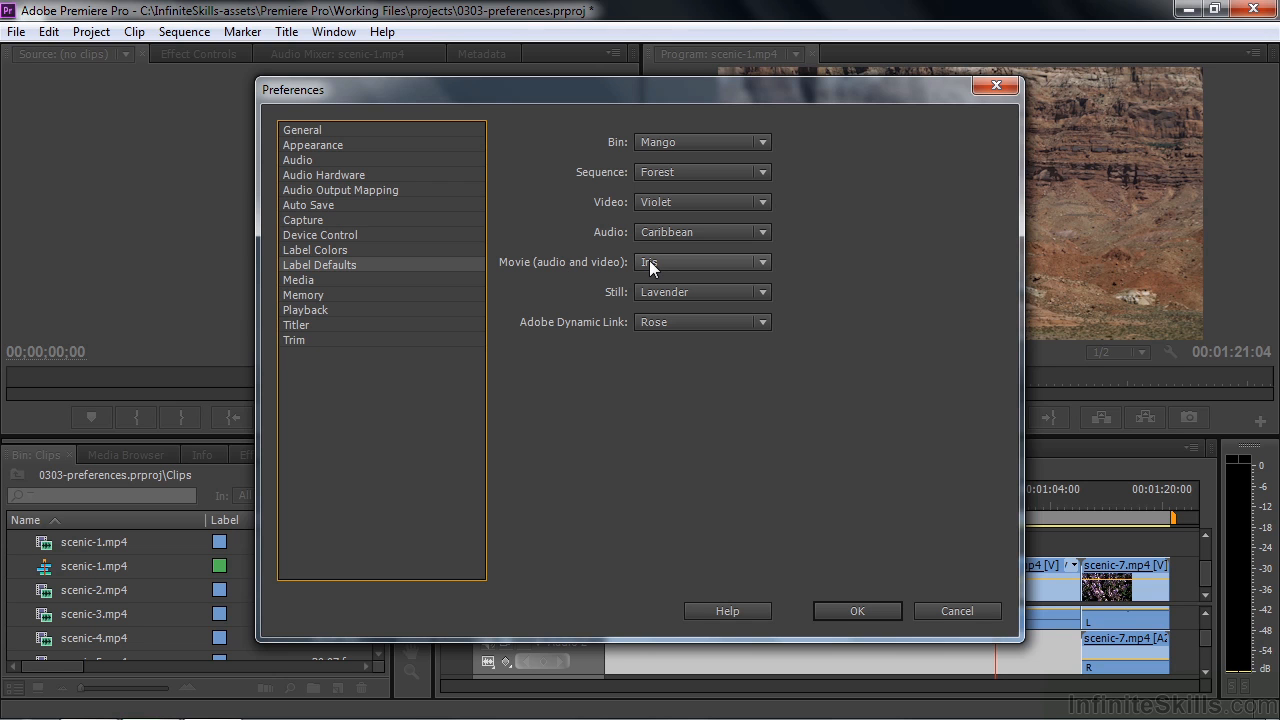
pyautogui.press('Up')
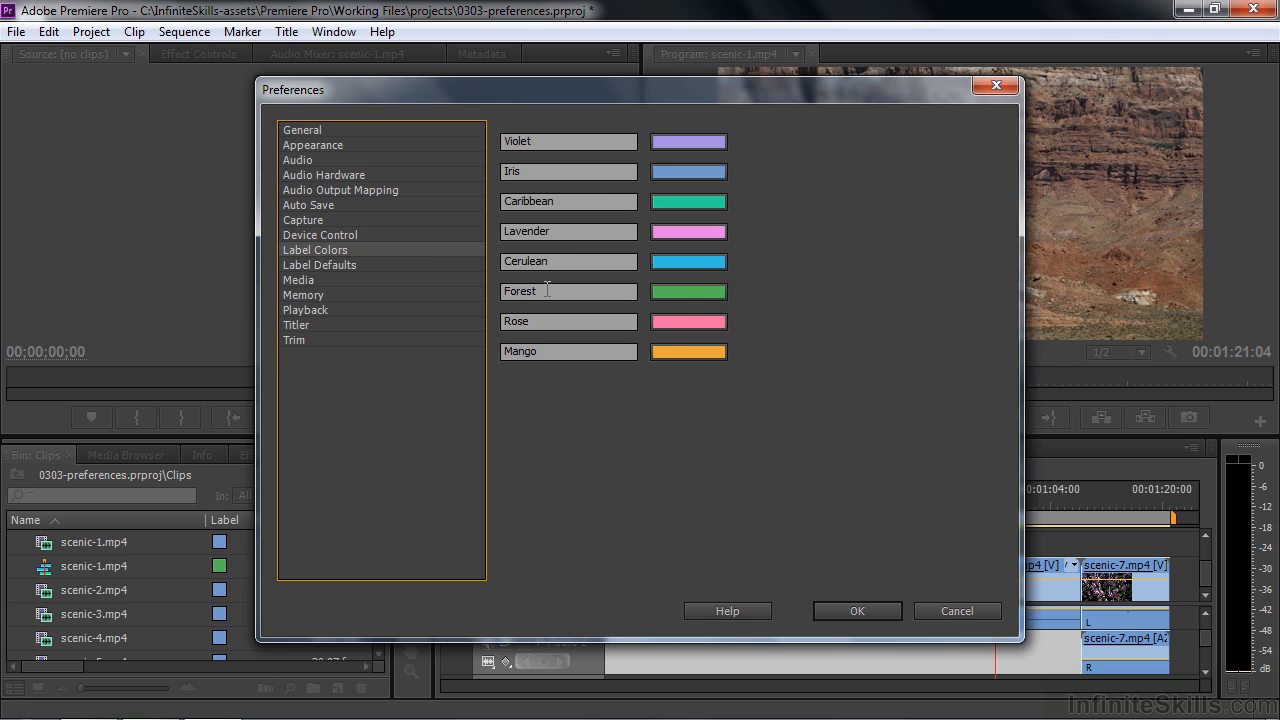
pyautogui.click(686, 292)
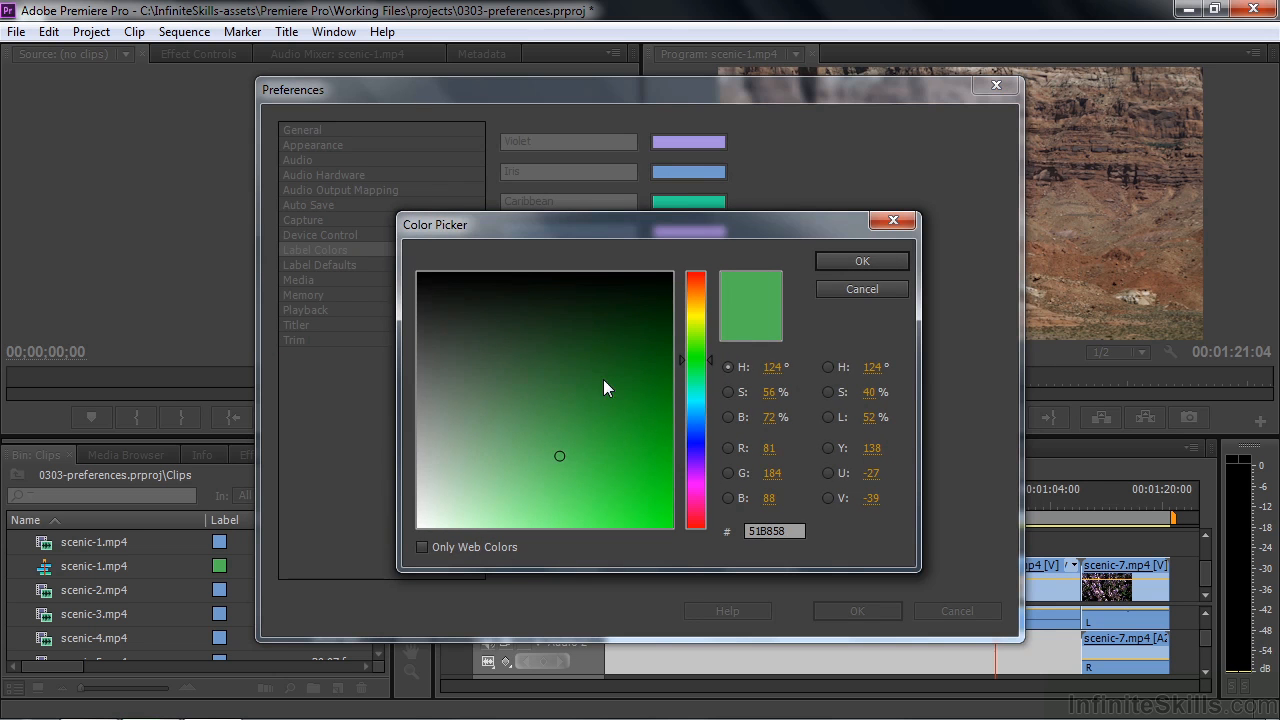
pyautogui.click(858, 289)
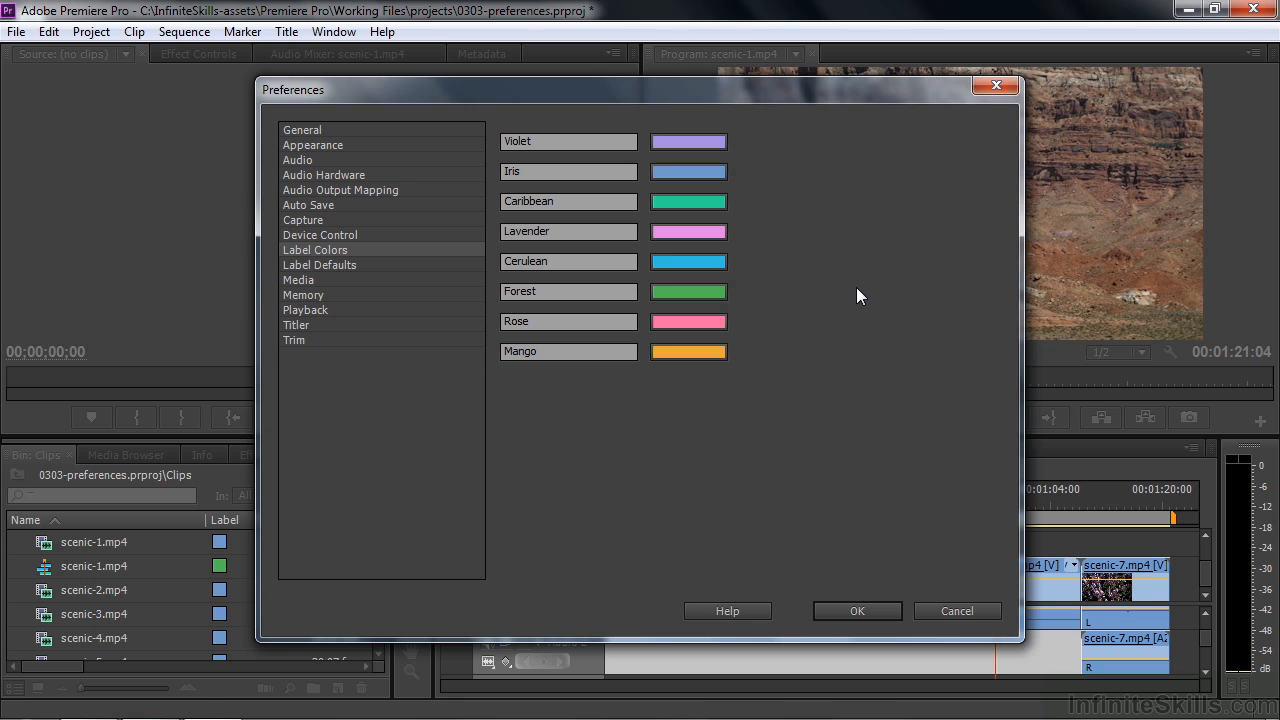
# - Review the Media and Memory preferences, keeping rendering optimized for Performance
pyautogui.click(300, 280)
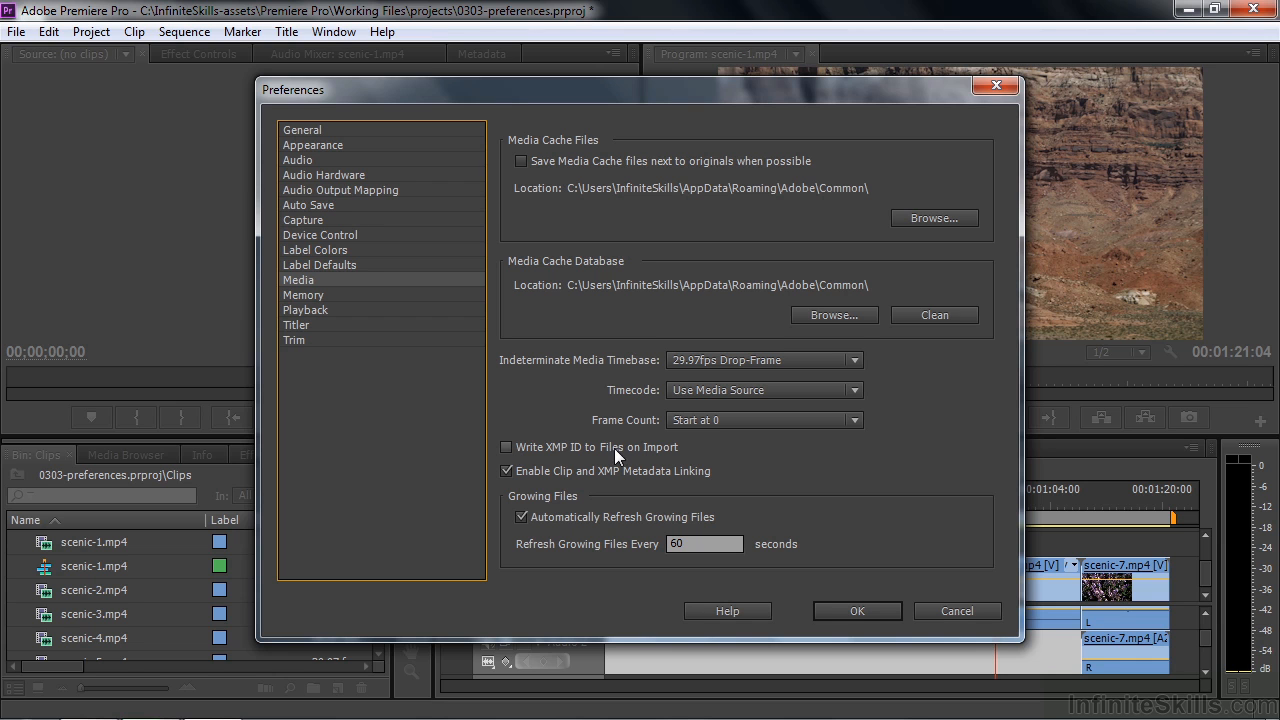
pyautogui.click(301, 296)
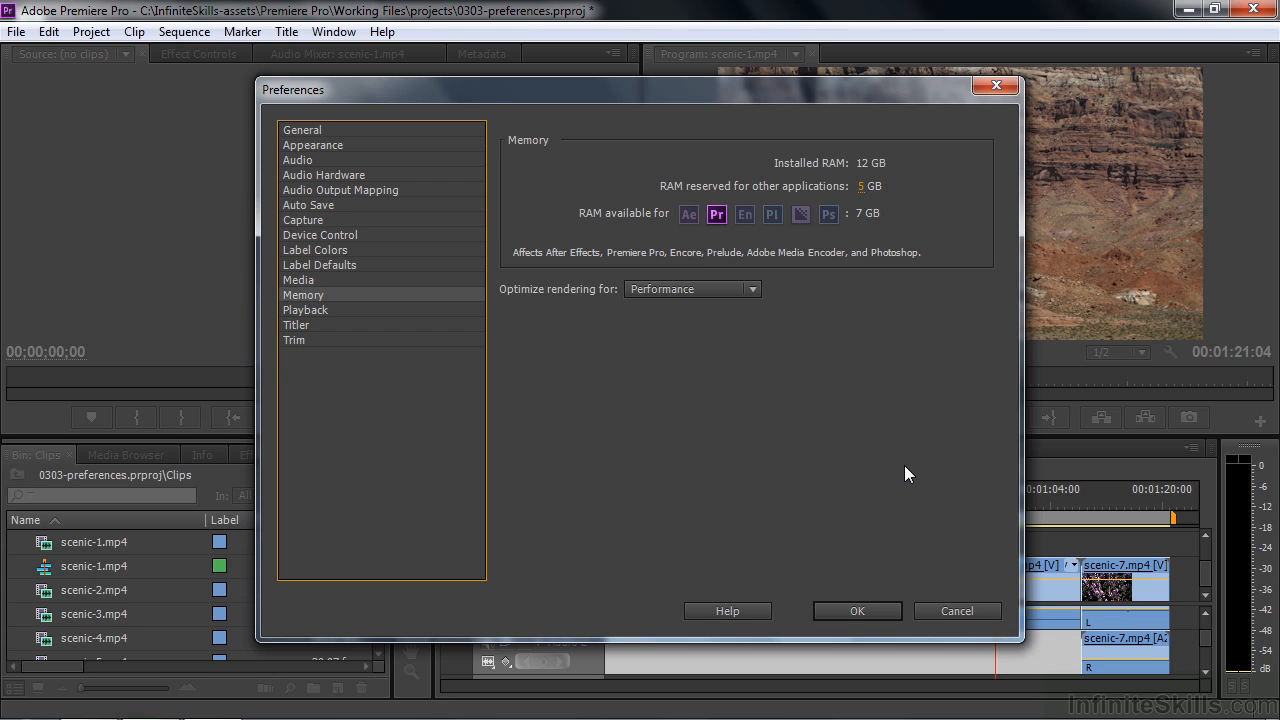
pyautogui.click(758, 288)
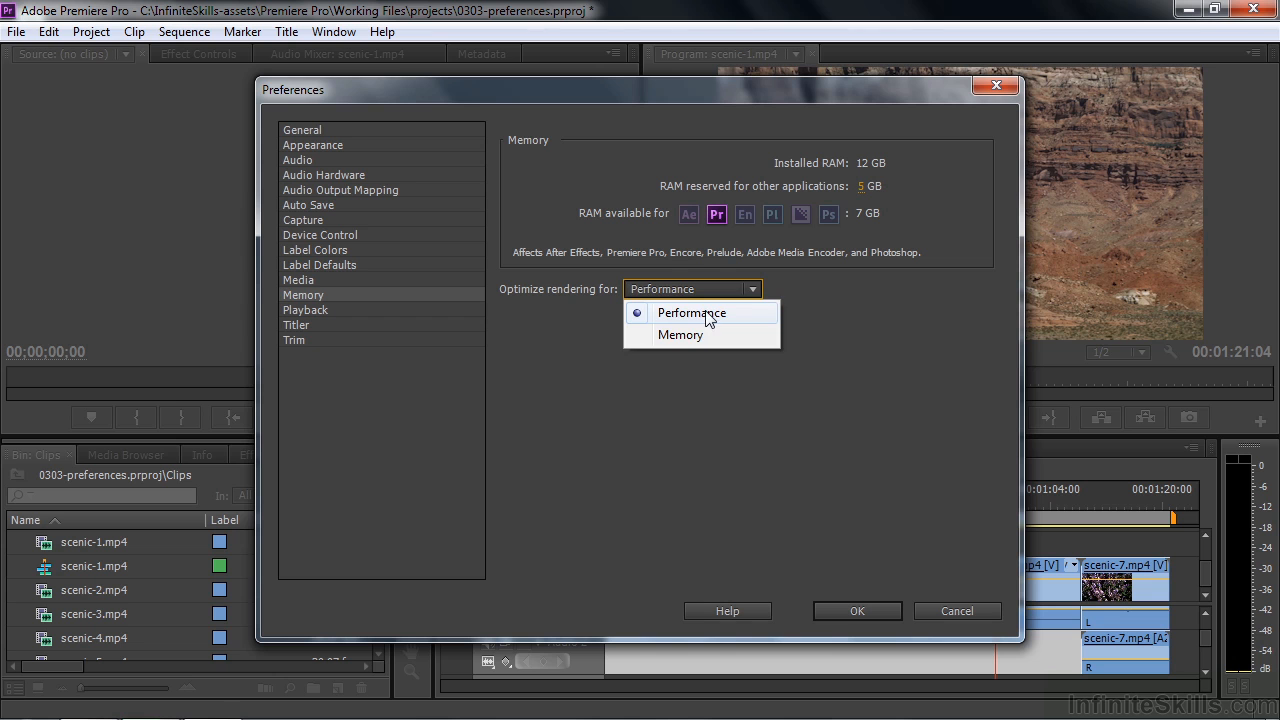
pyautogui.click(708, 314)
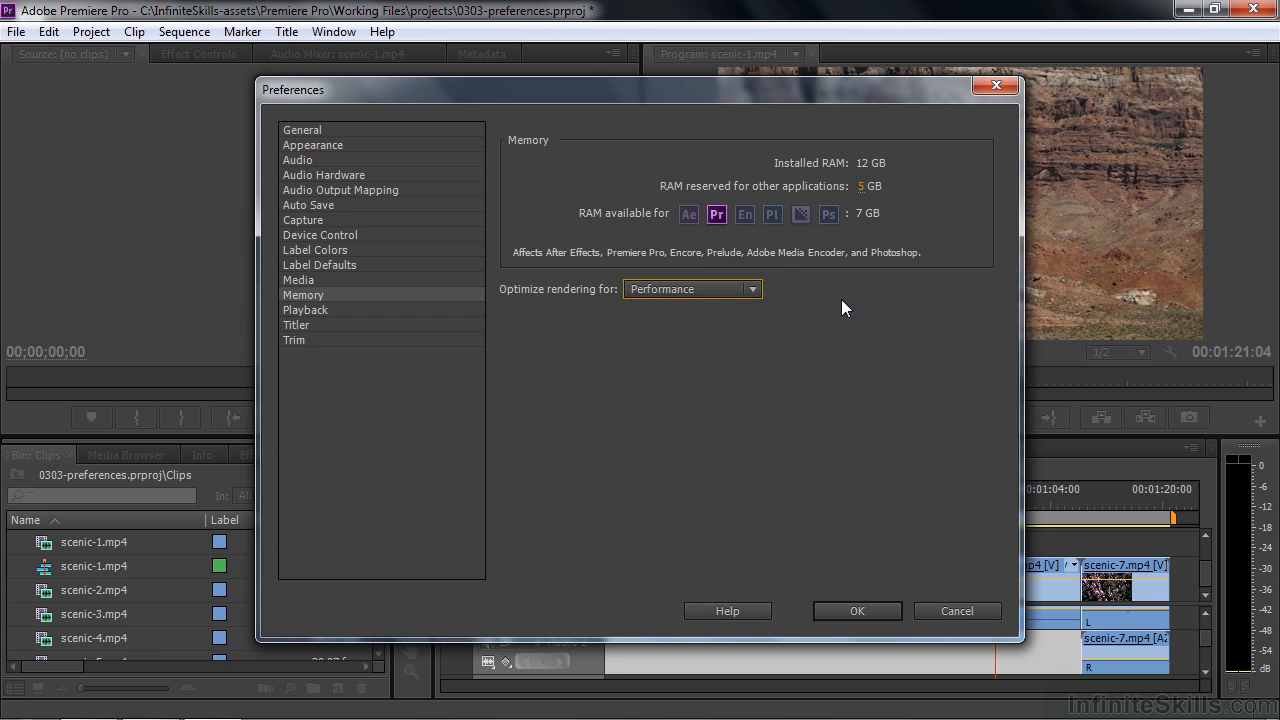
# - Review the Playback and Titler preferences and accept the Preferences dialog
pyautogui.click(304, 309)
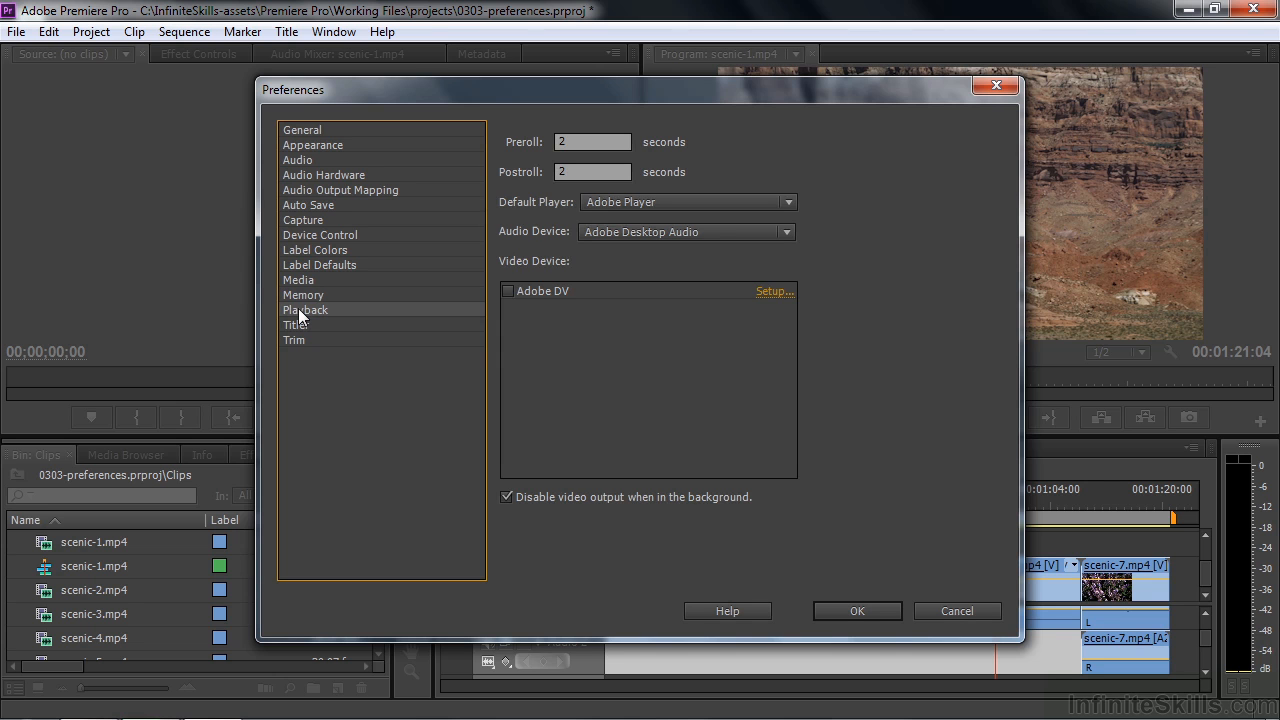
pyautogui.click(300, 328)
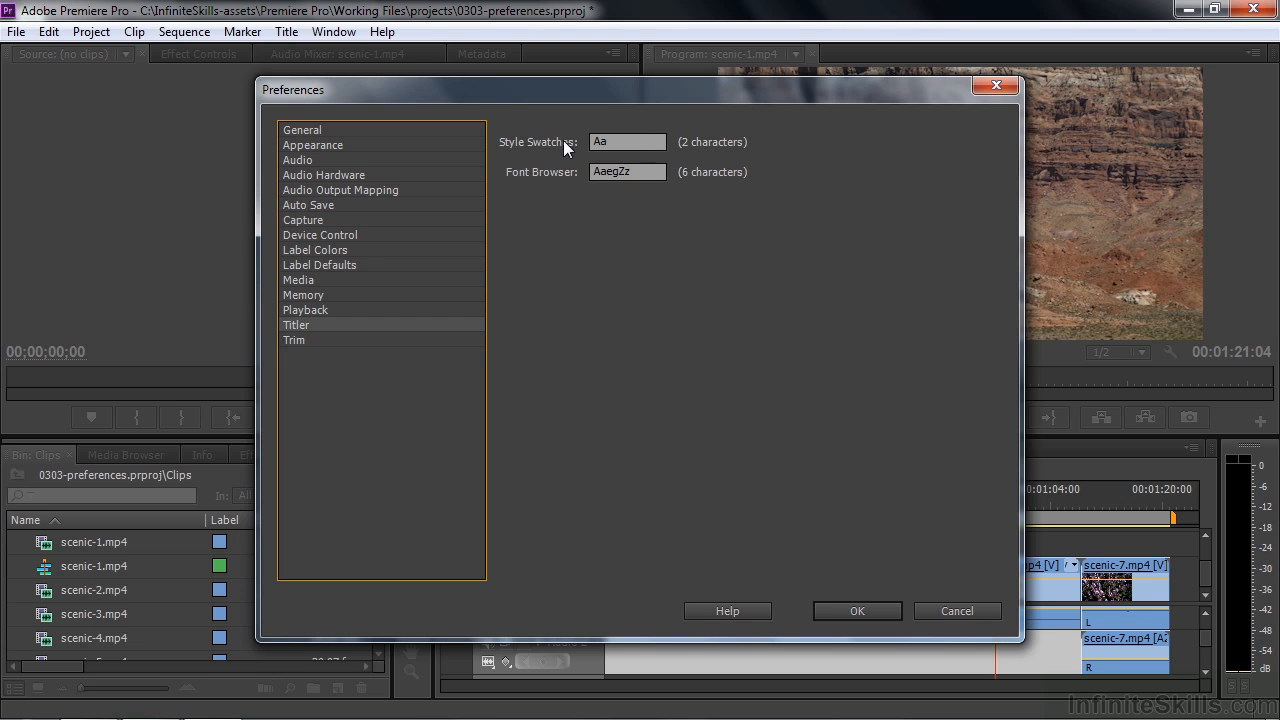
pyautogui.click(857, 603)
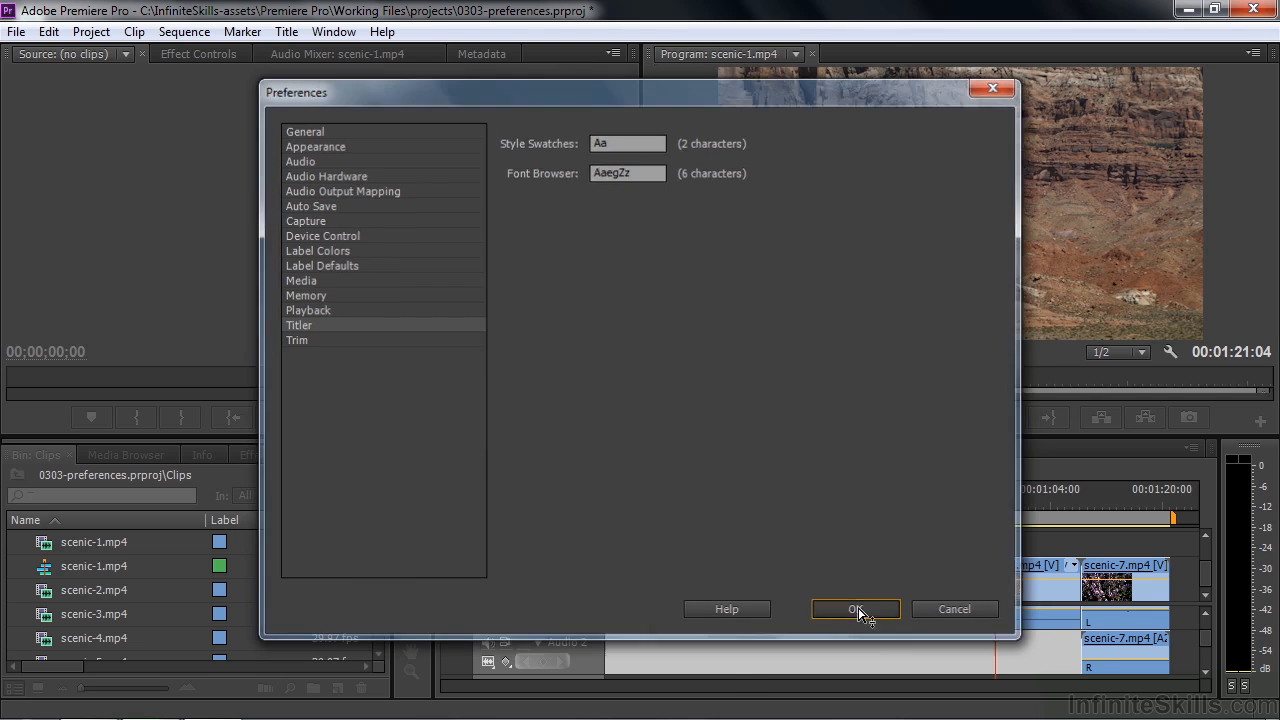
# - Create a new title named Title 01 with the 1920 × 1080, 29.97fps Non-Drop-Frame, square-pixel settings
pyautogui.click(287, 32)
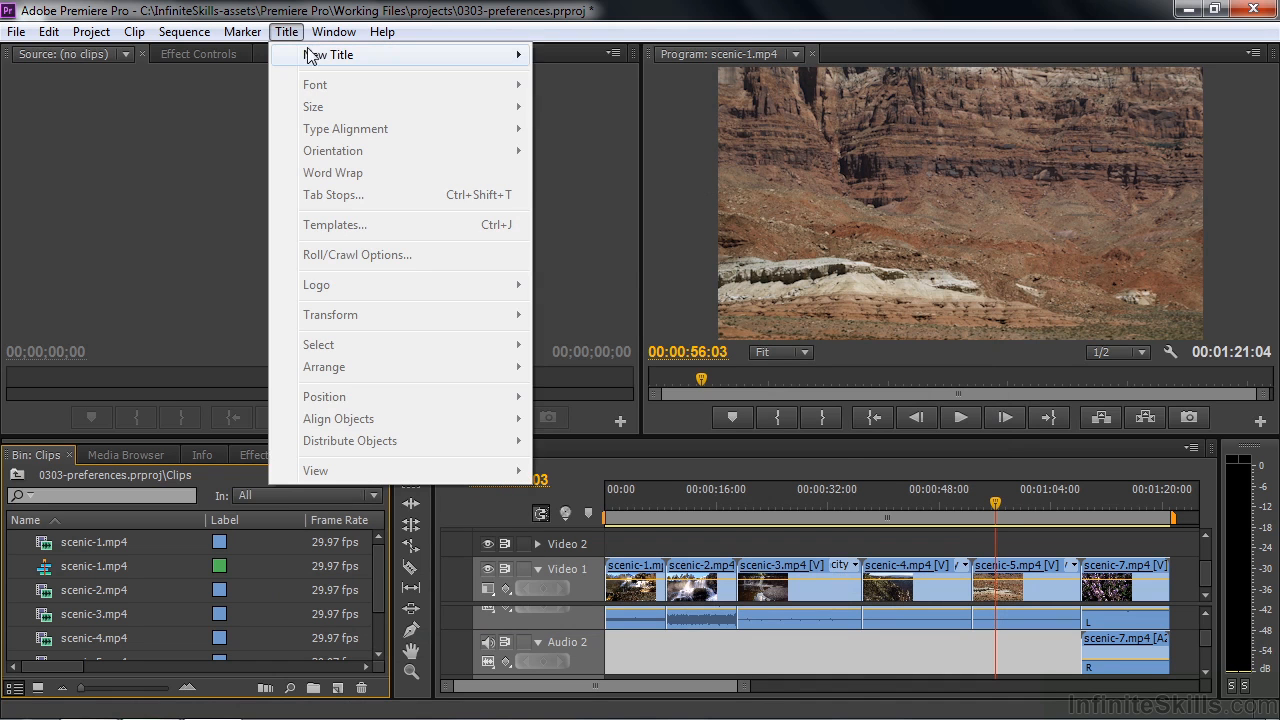
pyautogui.moveTo(334, 54)
pyautogui.click(590, 55)
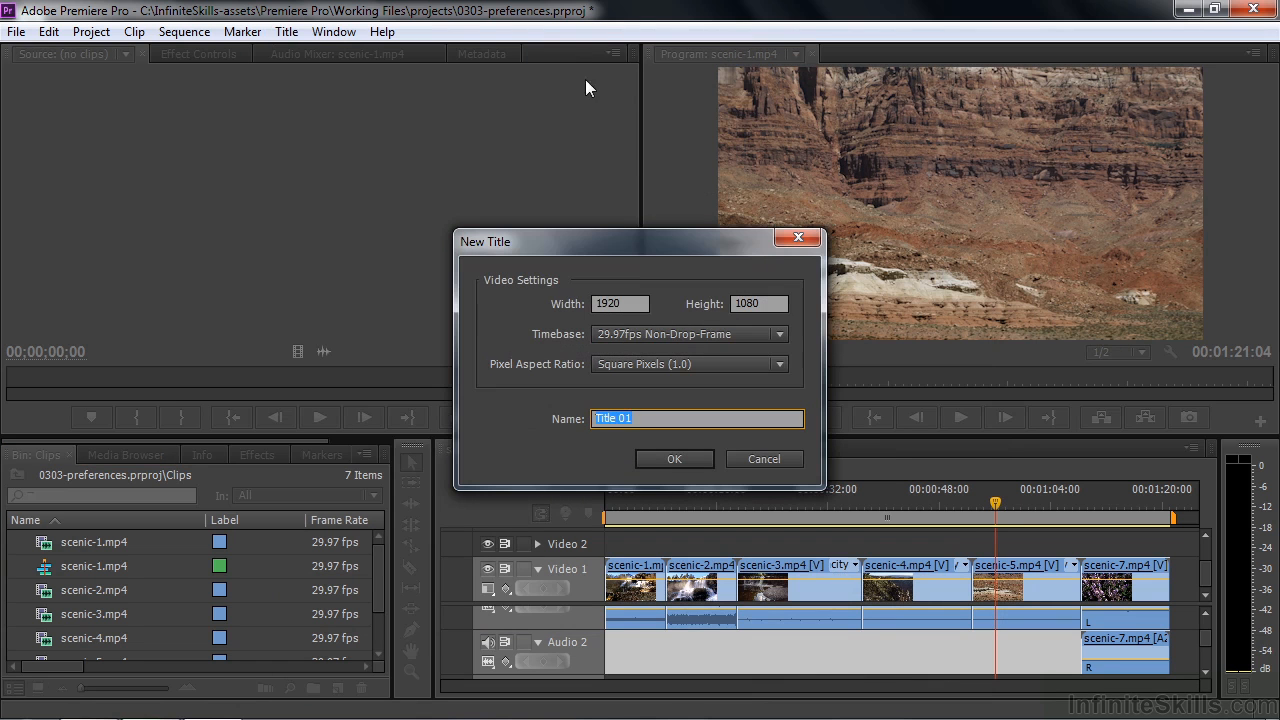
pyautogui.click(671, 453)
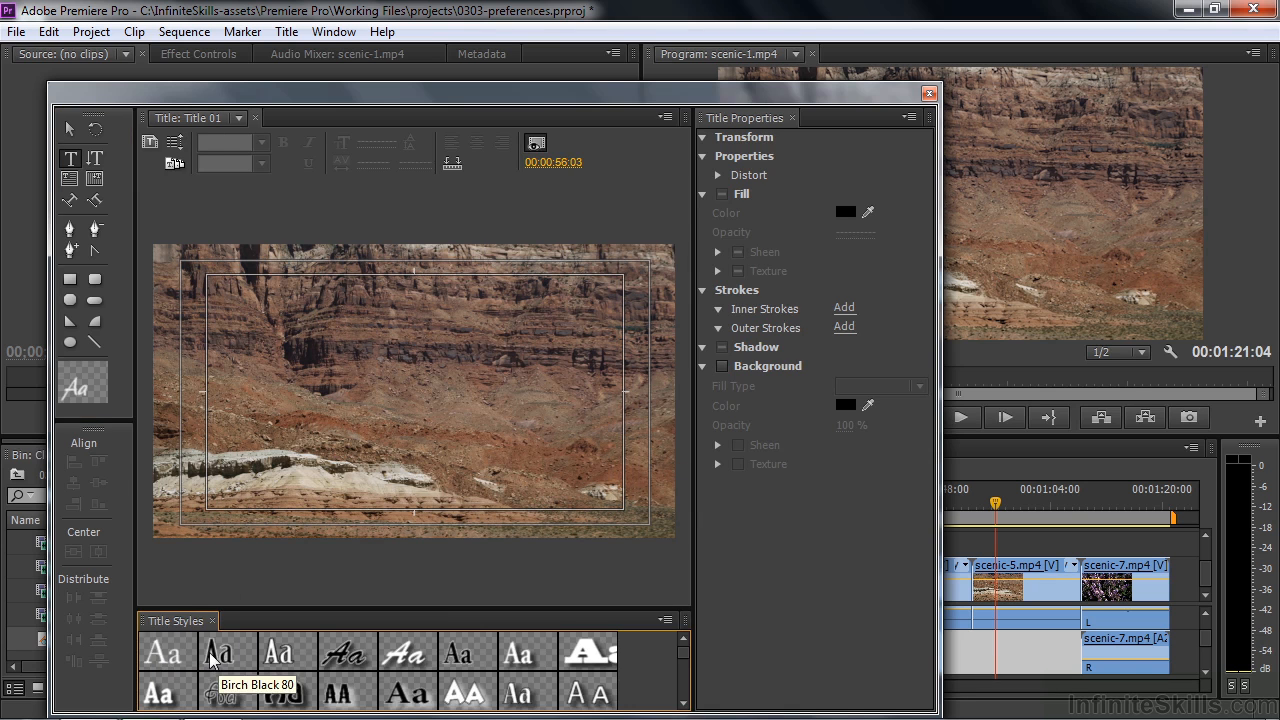
# - Start a text object in the title, view the sample characters in the Font Family list, and close the title window
pyautogui.click(289, 402)
pyautogui.click(908, 296)
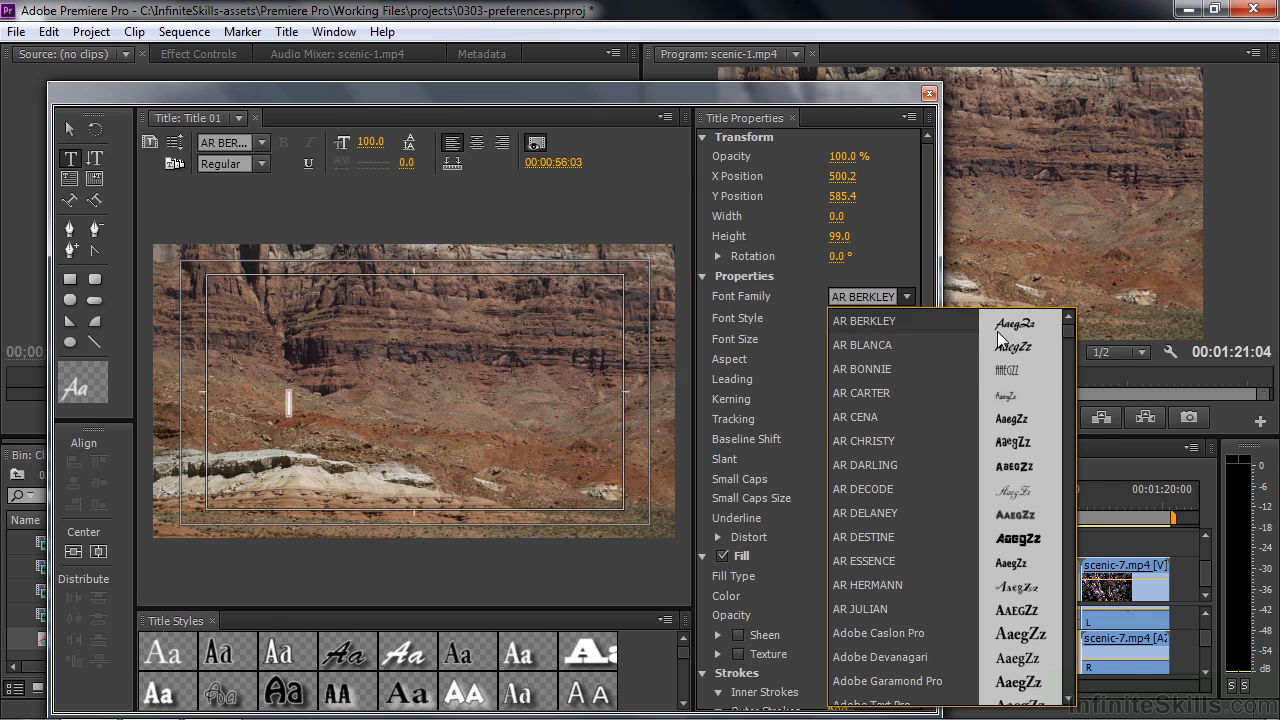
pyautogui.click(901, 216)
pyautogui.click(928, 94)
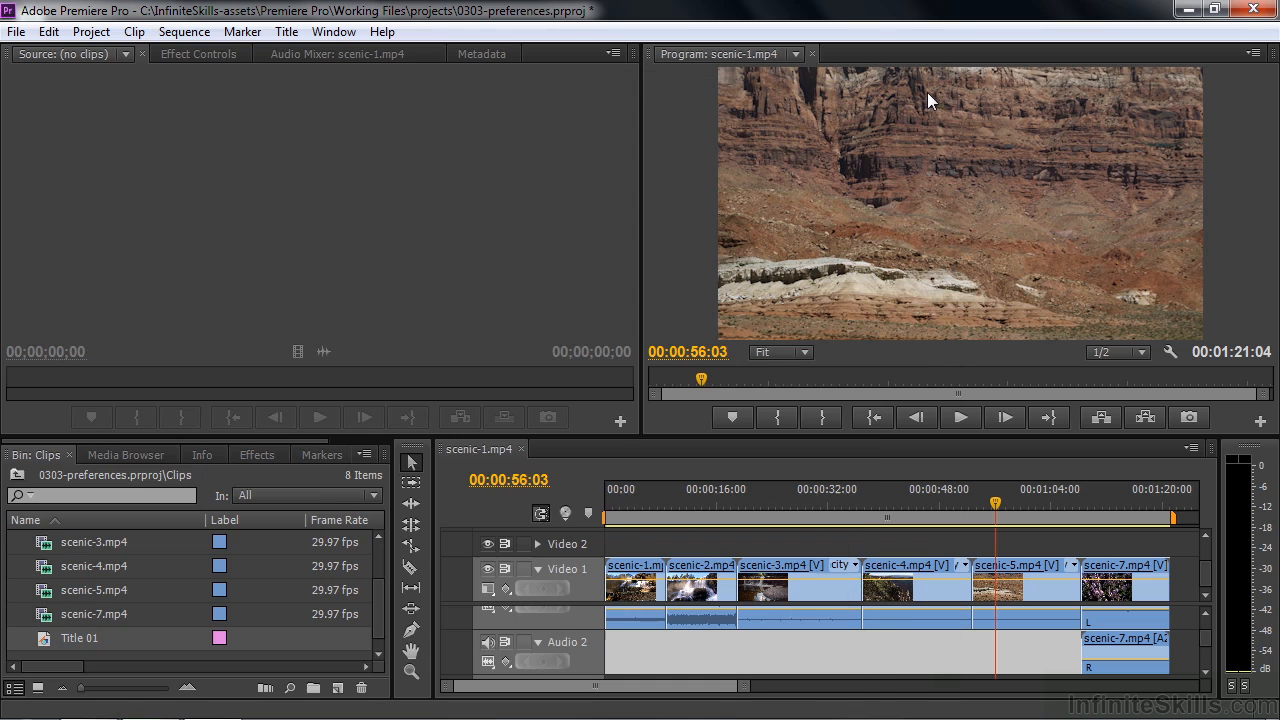
# - Review the Large Trim Offset and other Trim preferences and accept the dialog
pyautogui.click(48, 32)
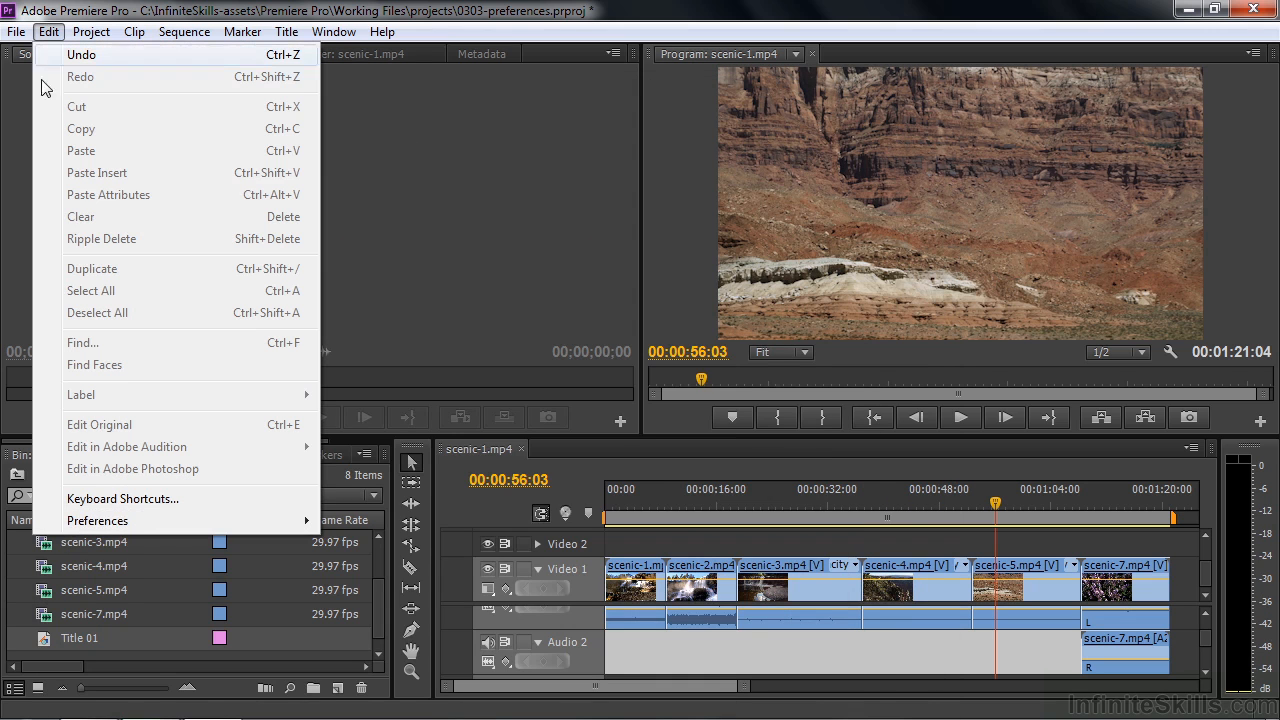
pyautogui.moveTo(104, 528)
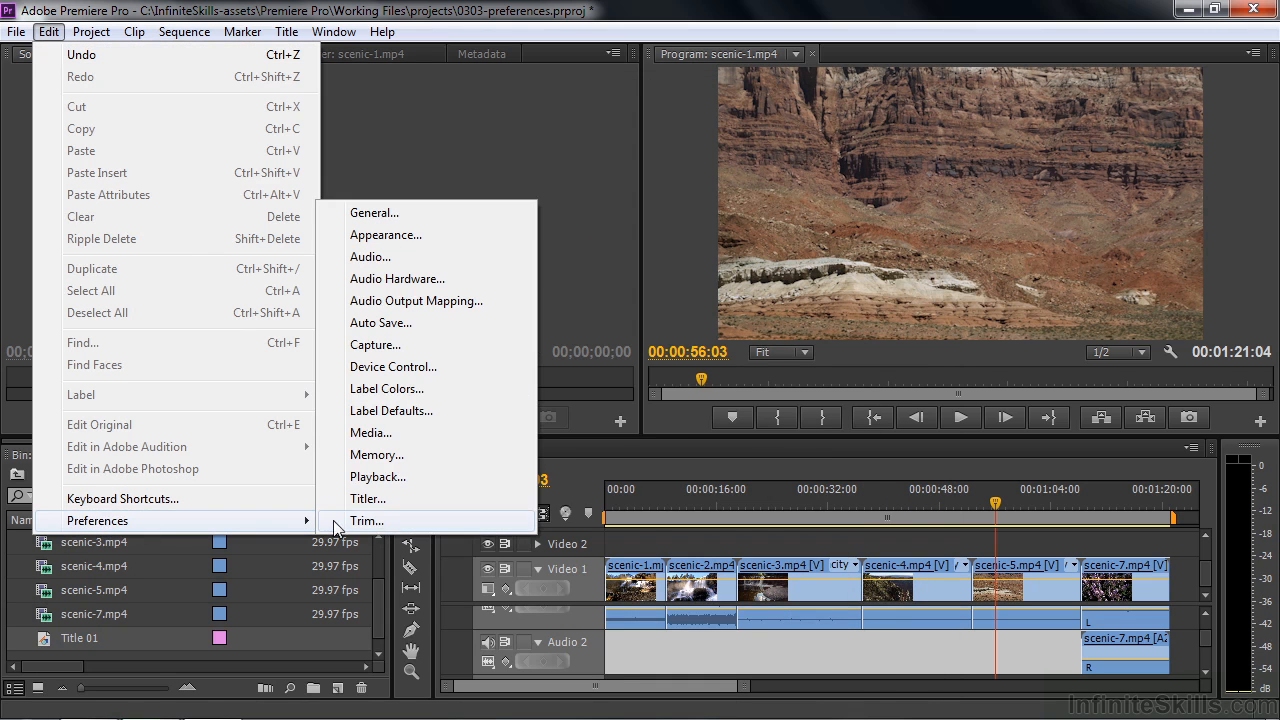
pyautogui.click(383, 522)
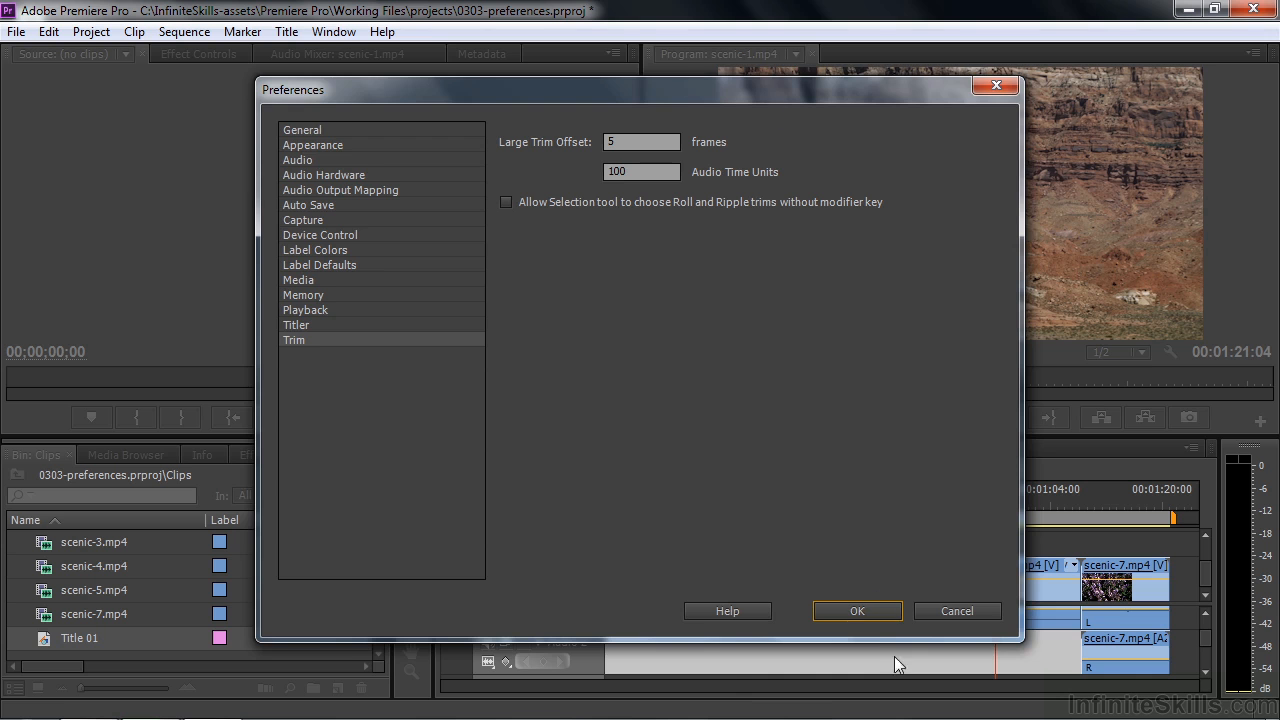
pyautogui.click(858, 611)
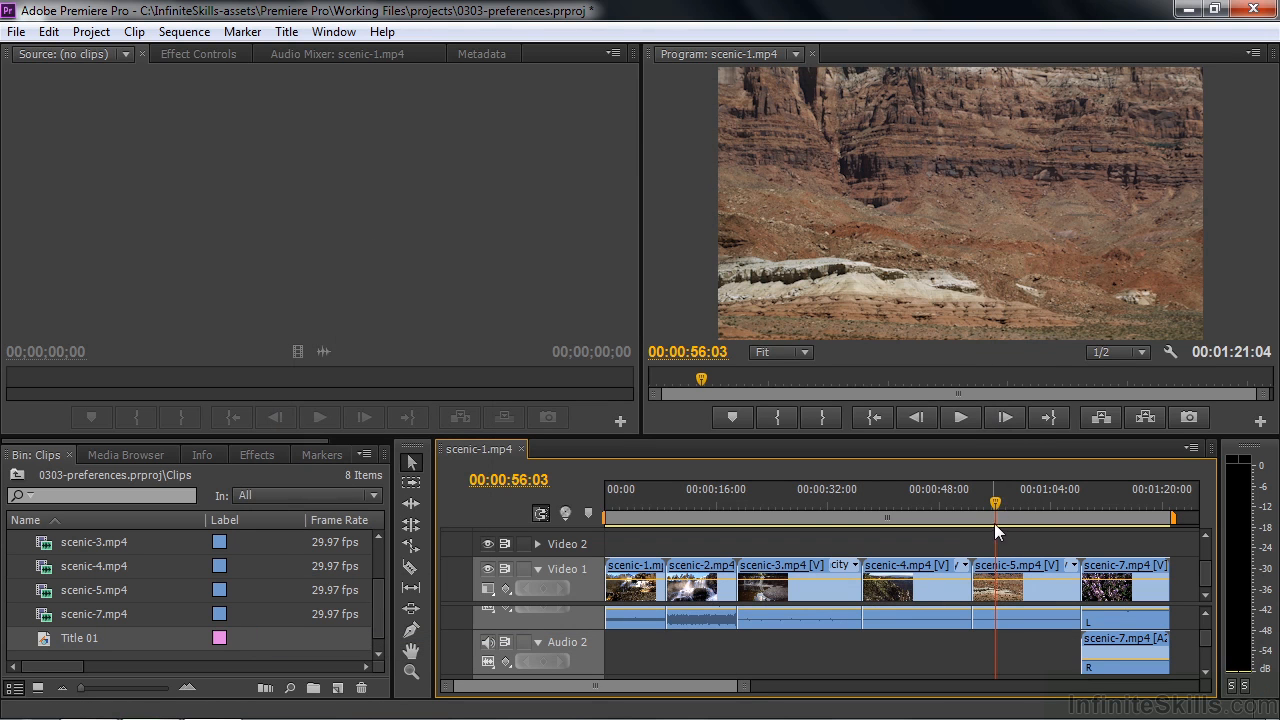
# - Enter trim mode at the cut between scenic-4.mp4 and scenic-5.mp4 and trim the start of scenic-5.mp4 forward by a net 5 frames
pyautogui.press('t')
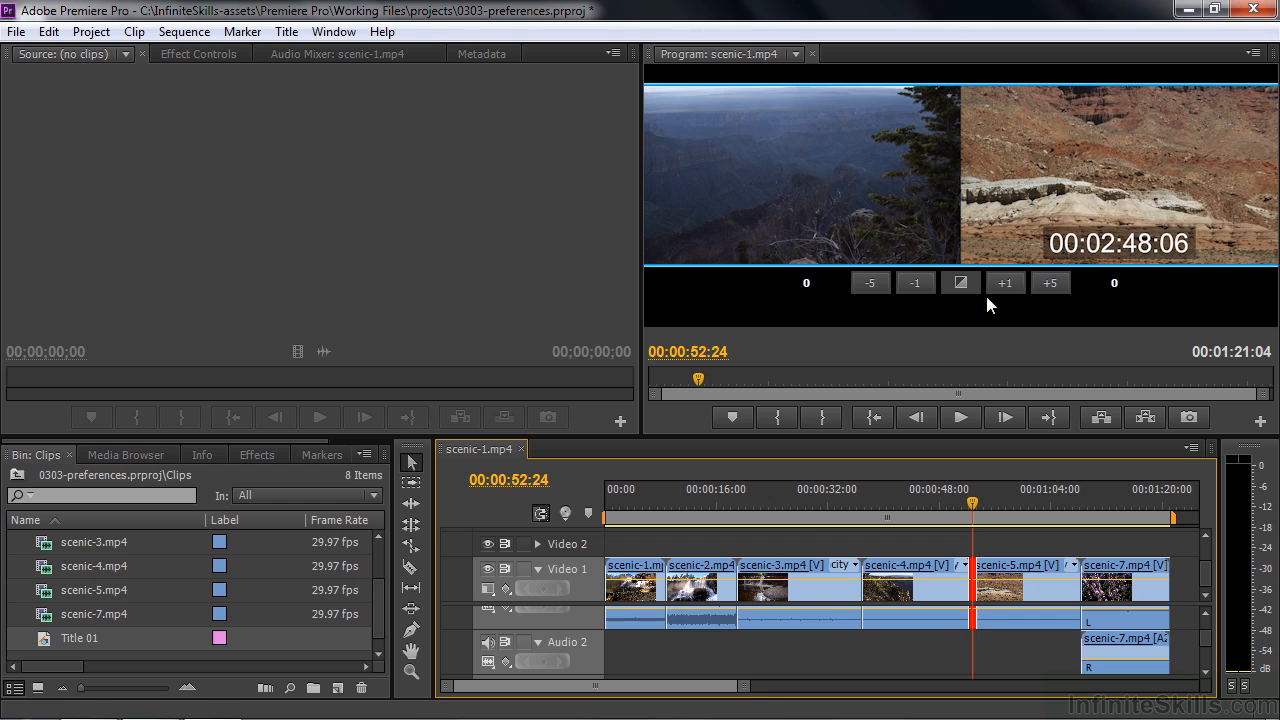
pyautogui.click(1050, 283)
pyautogui.click(1051, 281)
pyautogui.click(1051, 281)
pyautogui.click(868, 283)
pyautogui.click(870, 284)
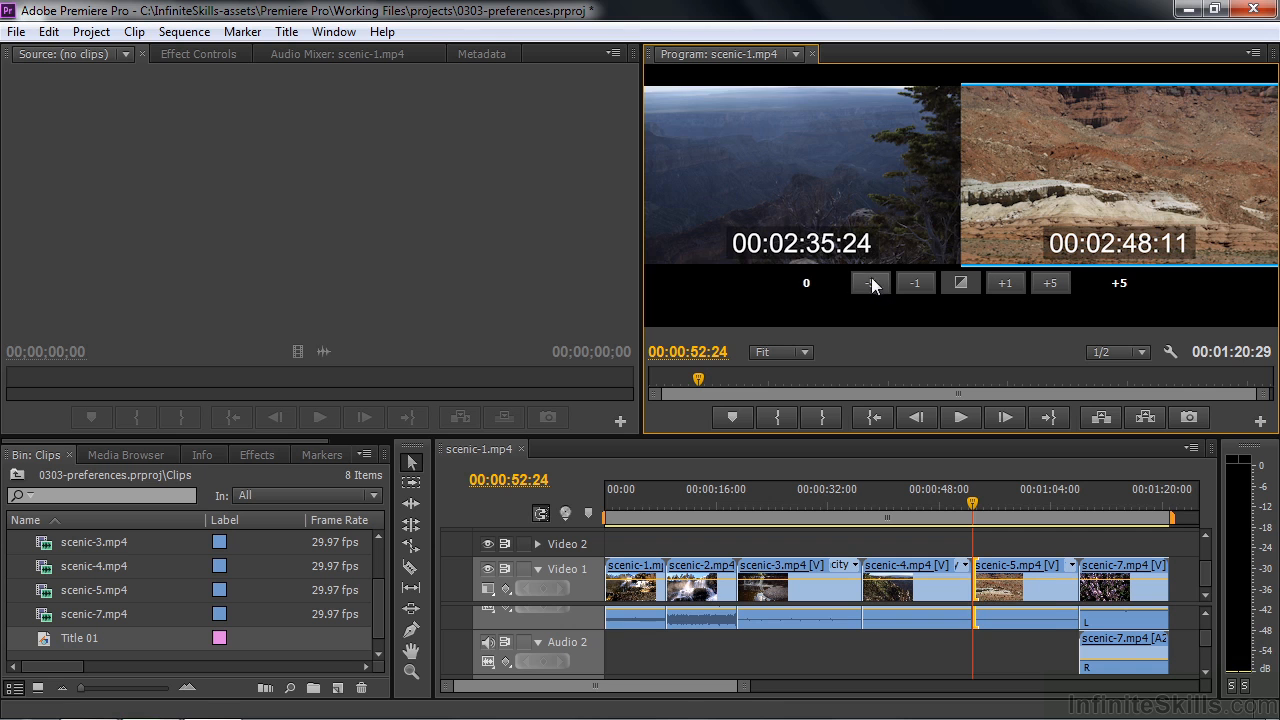
# - Trim the end of scenic-4.mp4 back 15 frames in five-frame increments
pyautogui.click(872, 285)
pyautogui.click(872, 285)
pyautogui.click(872, 285)
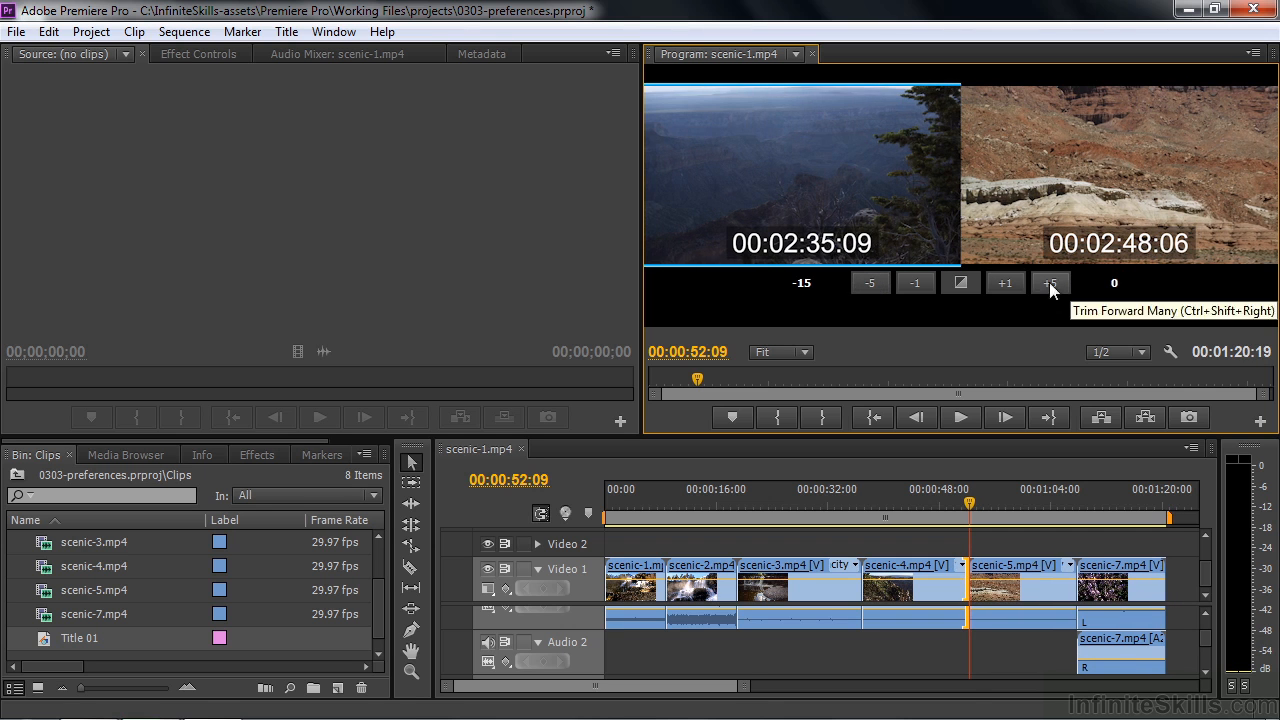
# - Set the Large Trim Offset in the Trim preferences to 30 frames and accept the change
pyautogui.click(48, 31)
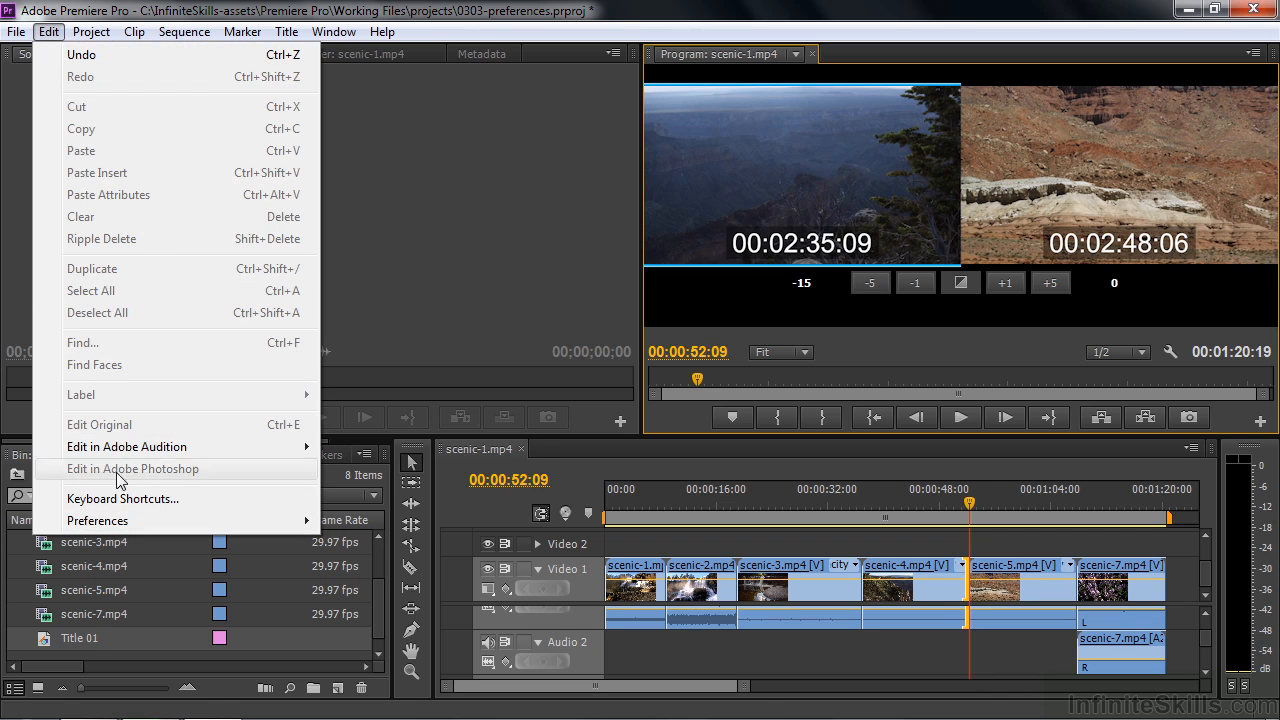
pyautogui.moveTo(122, 520)
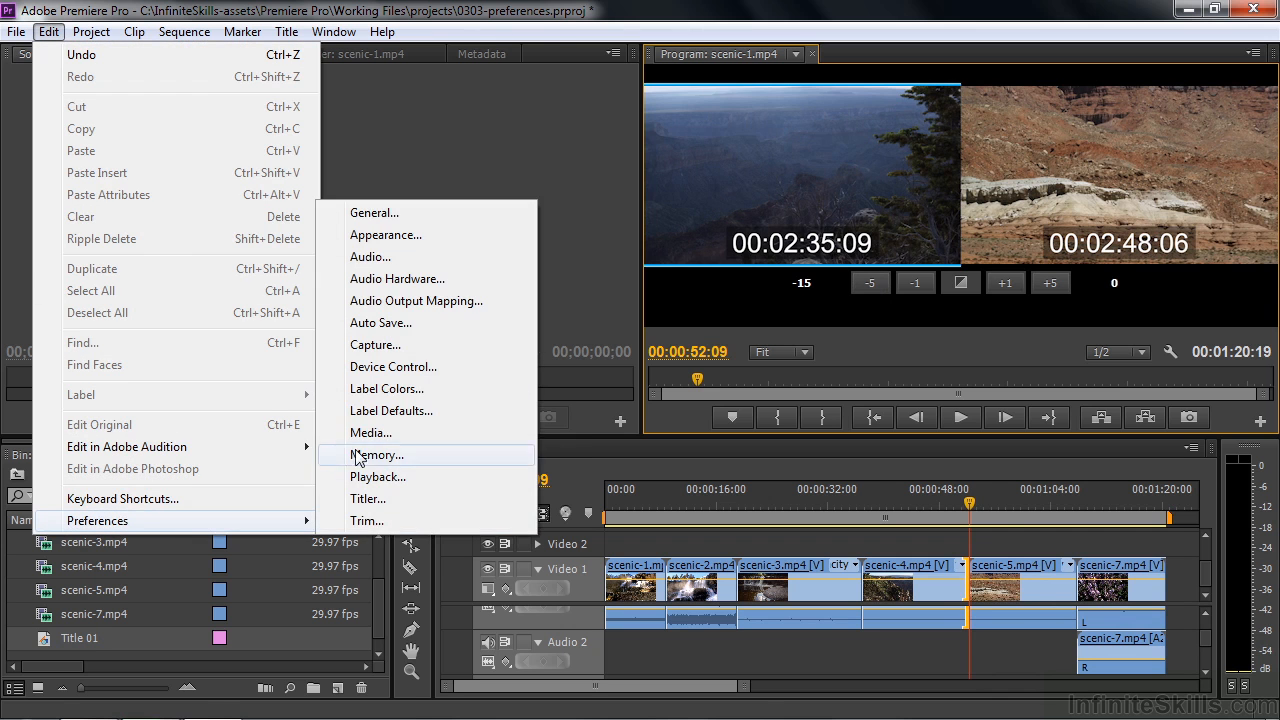
pyautogui.click(365, 521)
pyautogui.doubleClick(630, 143)
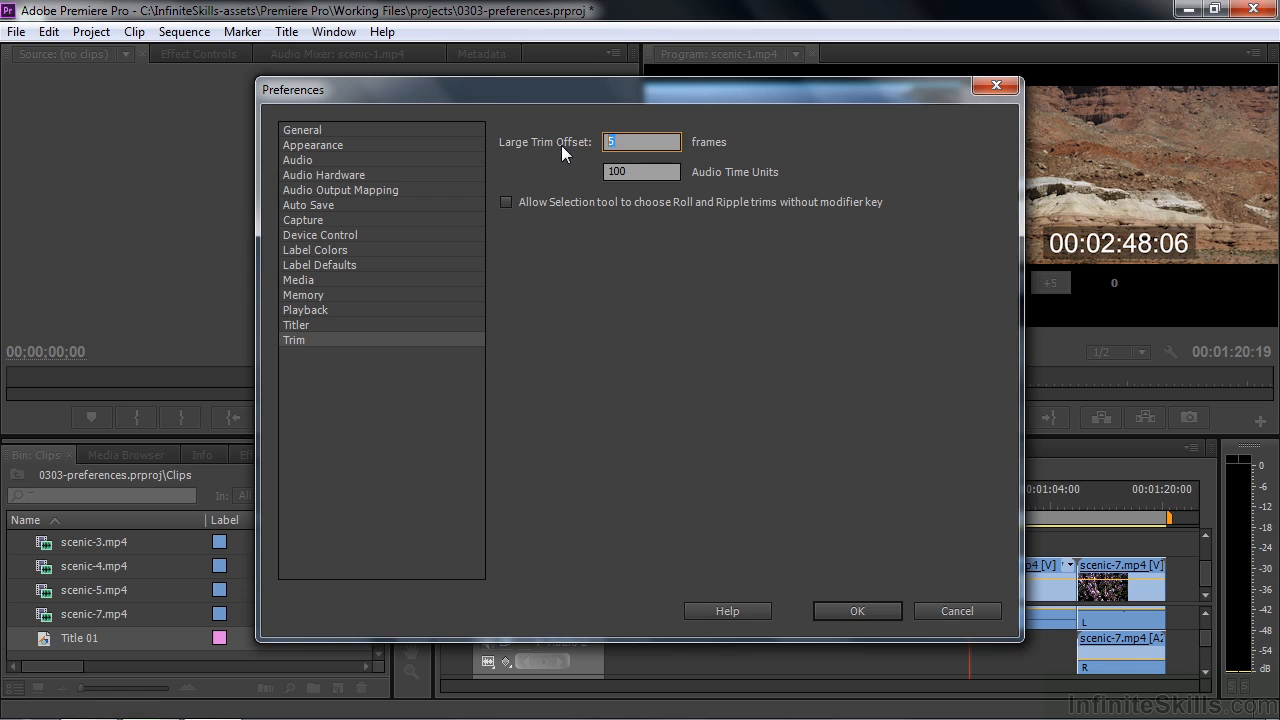
pyautogui.write('30')
pyautogui.click(868, 613)
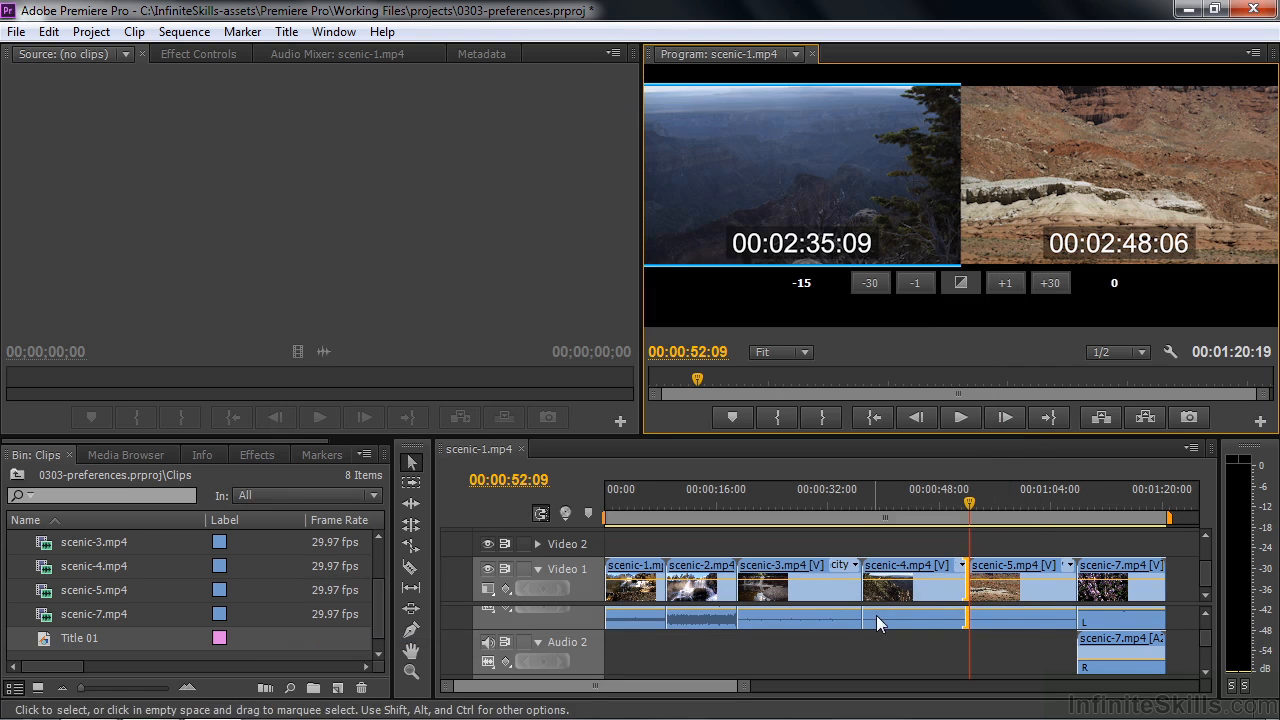
# - Trim the start of scenic-5.mp4 forward 120 frames in thirty-frame increments
pyautogui.click(1048, 284)
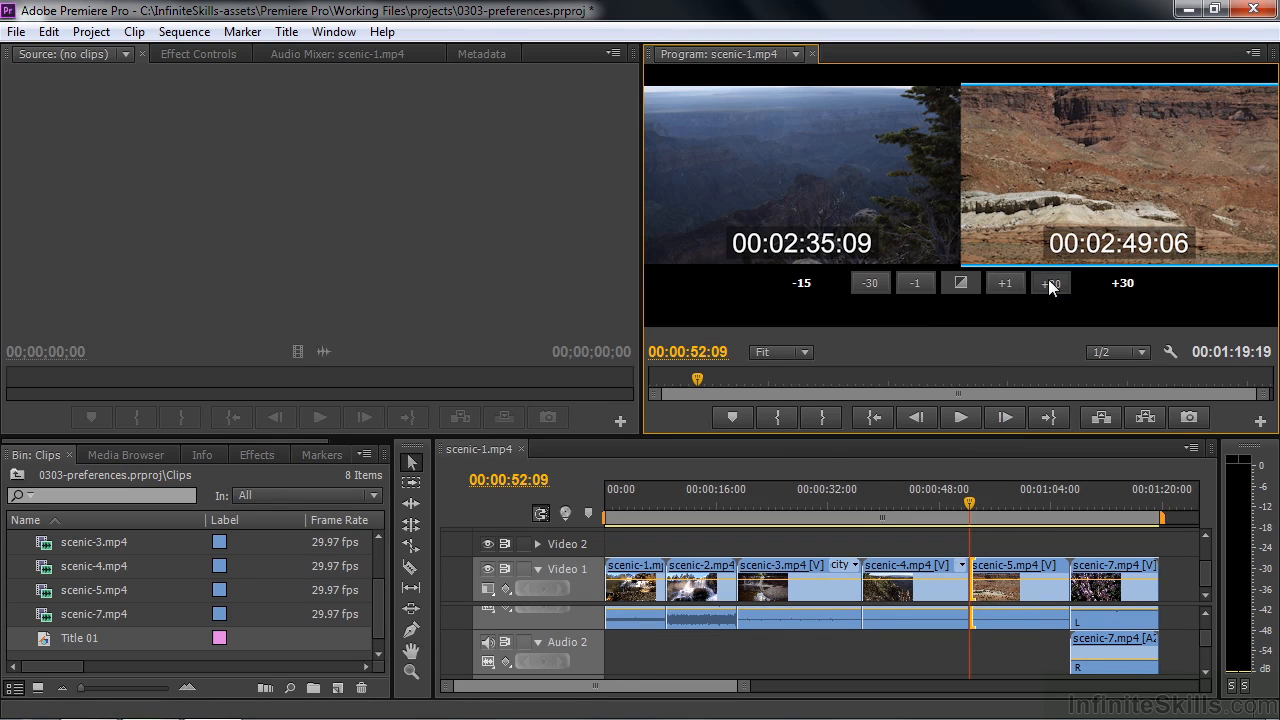
pyautogui.click(1048, 284)
pyautogui.click(1048, 284)
pyautogui.click(1048, 284)
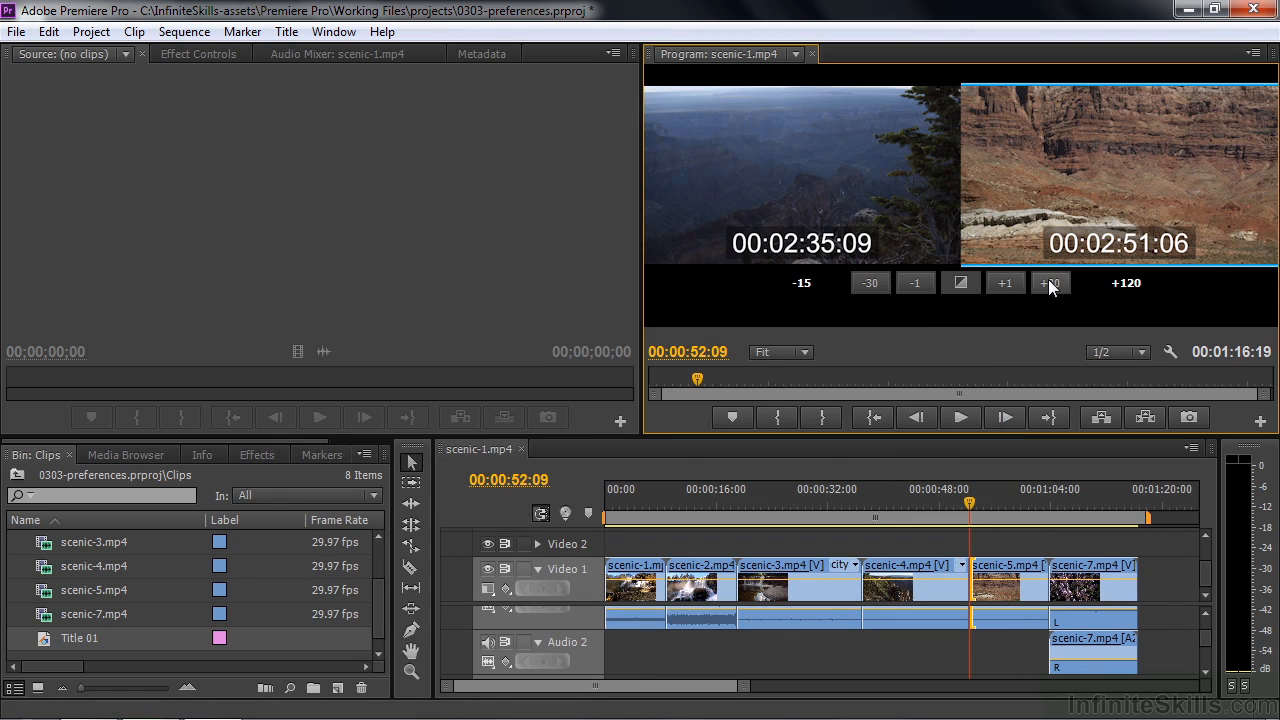
pyautogui.click(1048, 284)
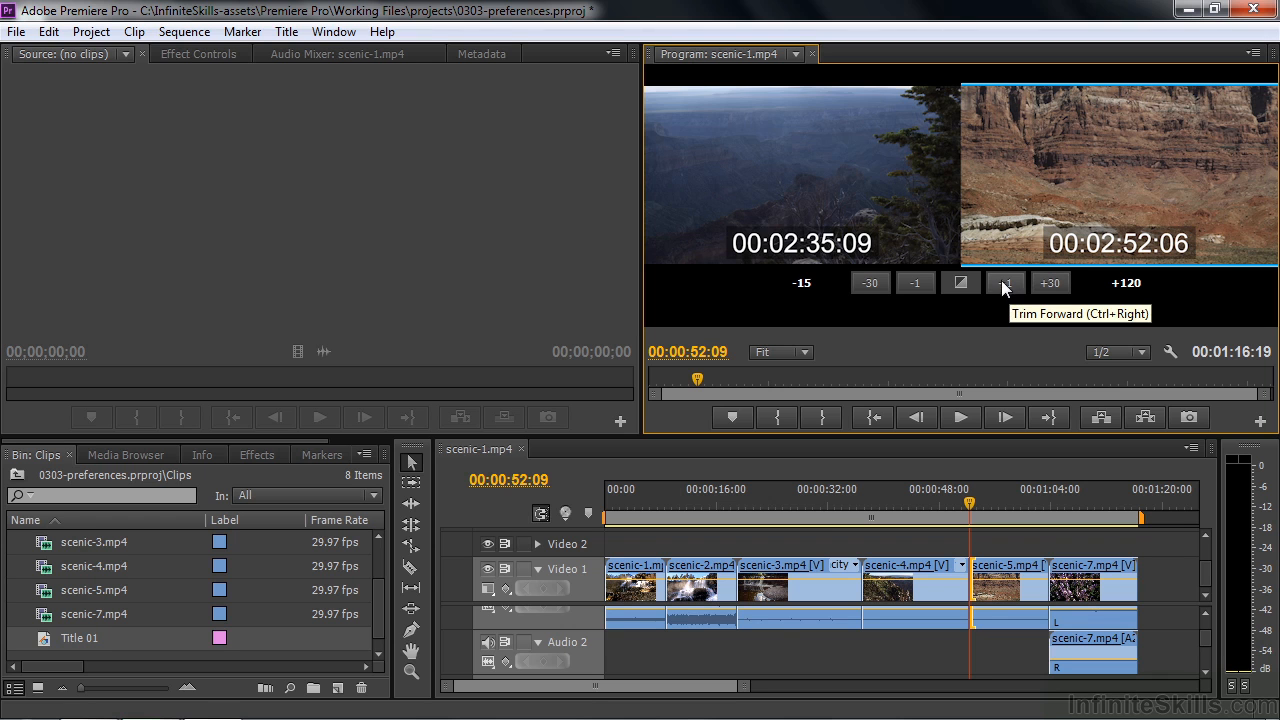
# - Review the Trim preference that lets the Selection tool choose Roll and Ripple trims, and accept the dialog without changing it
pyautogui.click(48, 32)
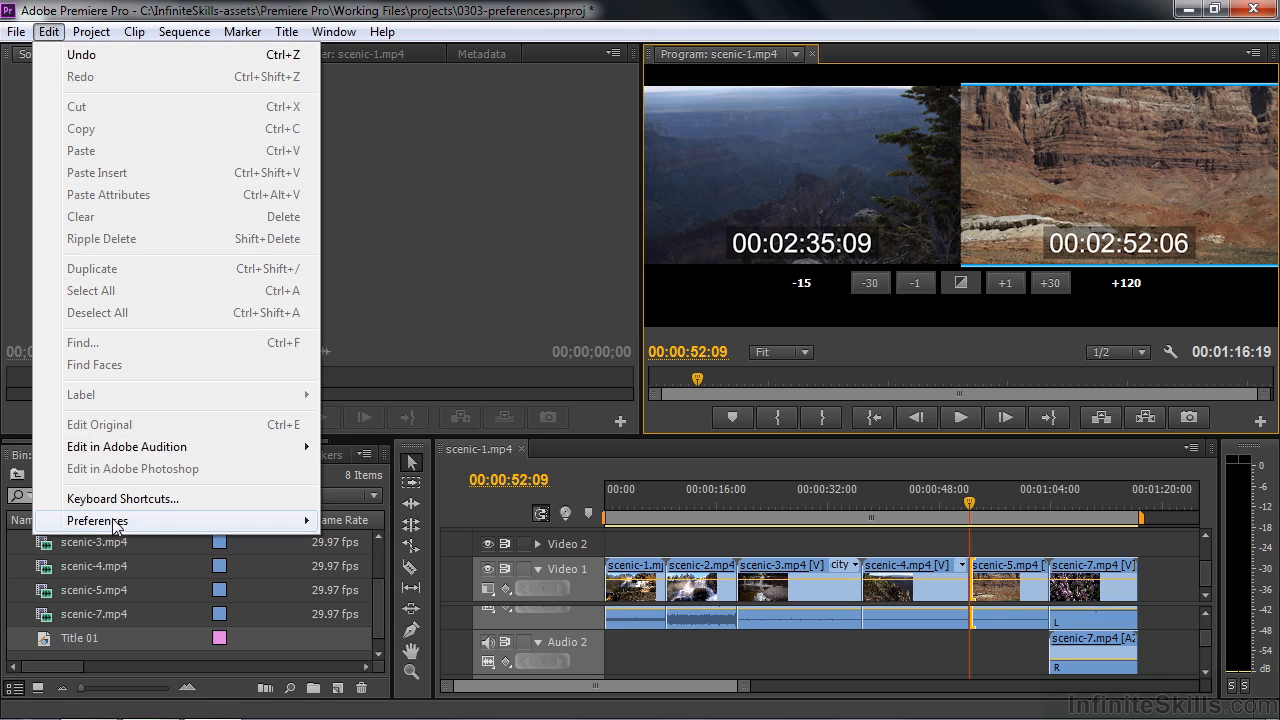
pyautogui.moveTo(115, 526)
pyautogui.click(372, 521)
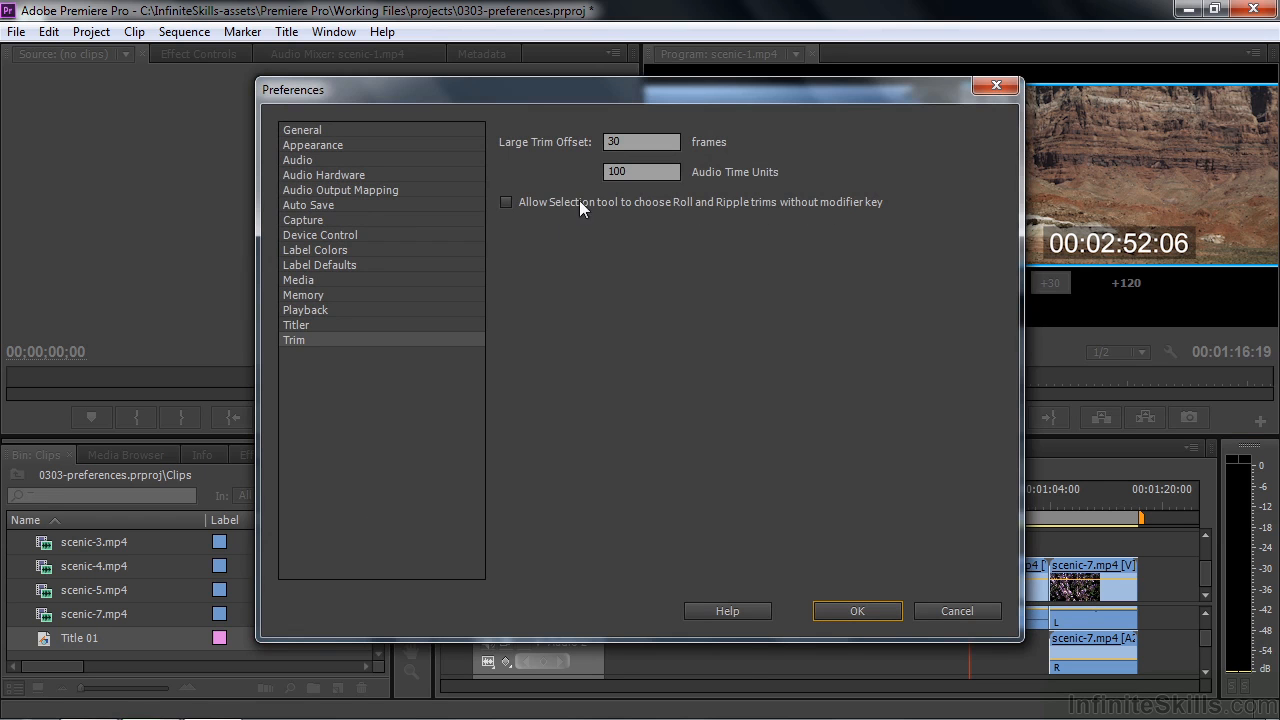
pyautogui.click(858, 612)
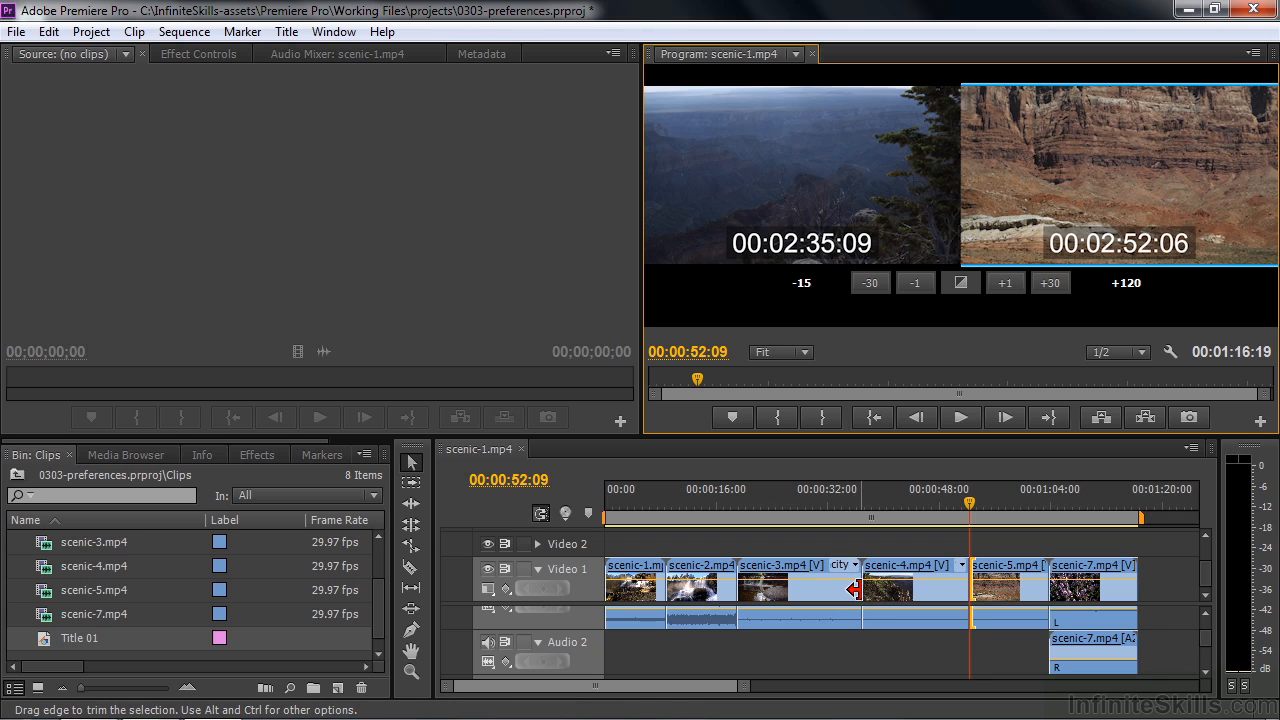
# - Trim the end of scenic-3.mp4 back with a regular trim, undo the trim, and select the clip
pyautogui.moveTo(853, 589); pyautogui.dragTo(833, 589)
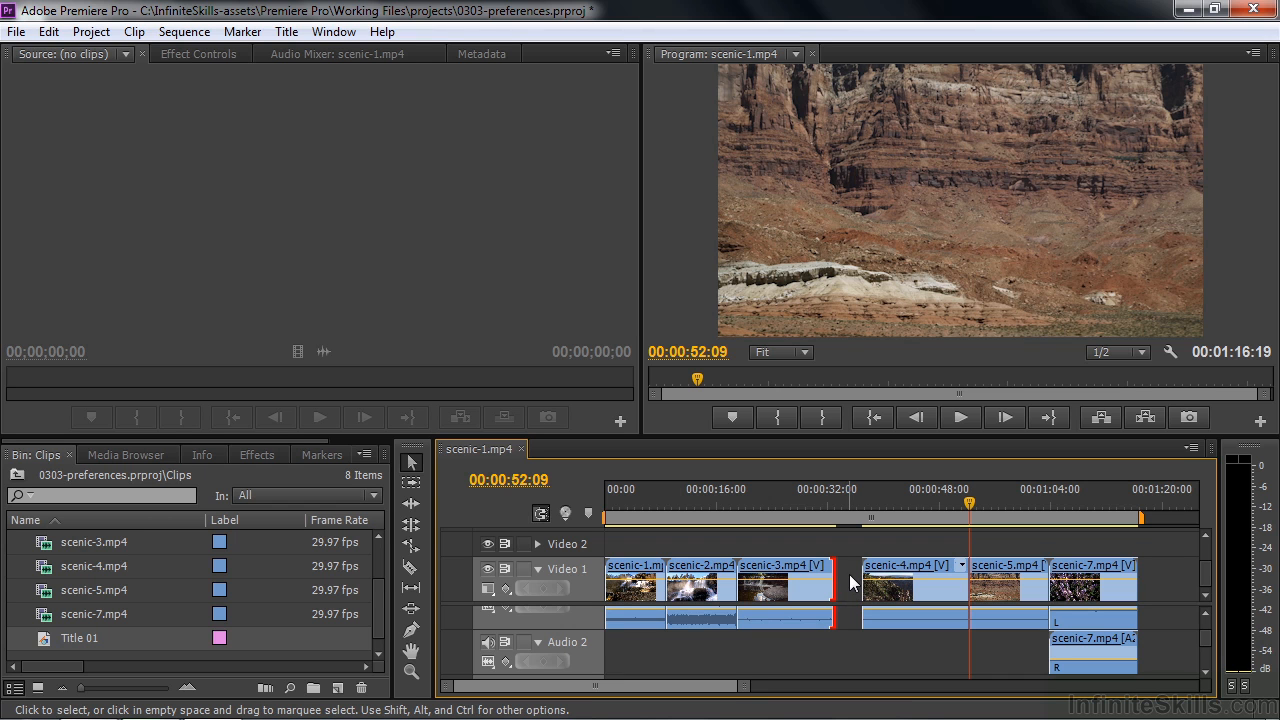
pyautogui.hotkey('ctrl', 'z')
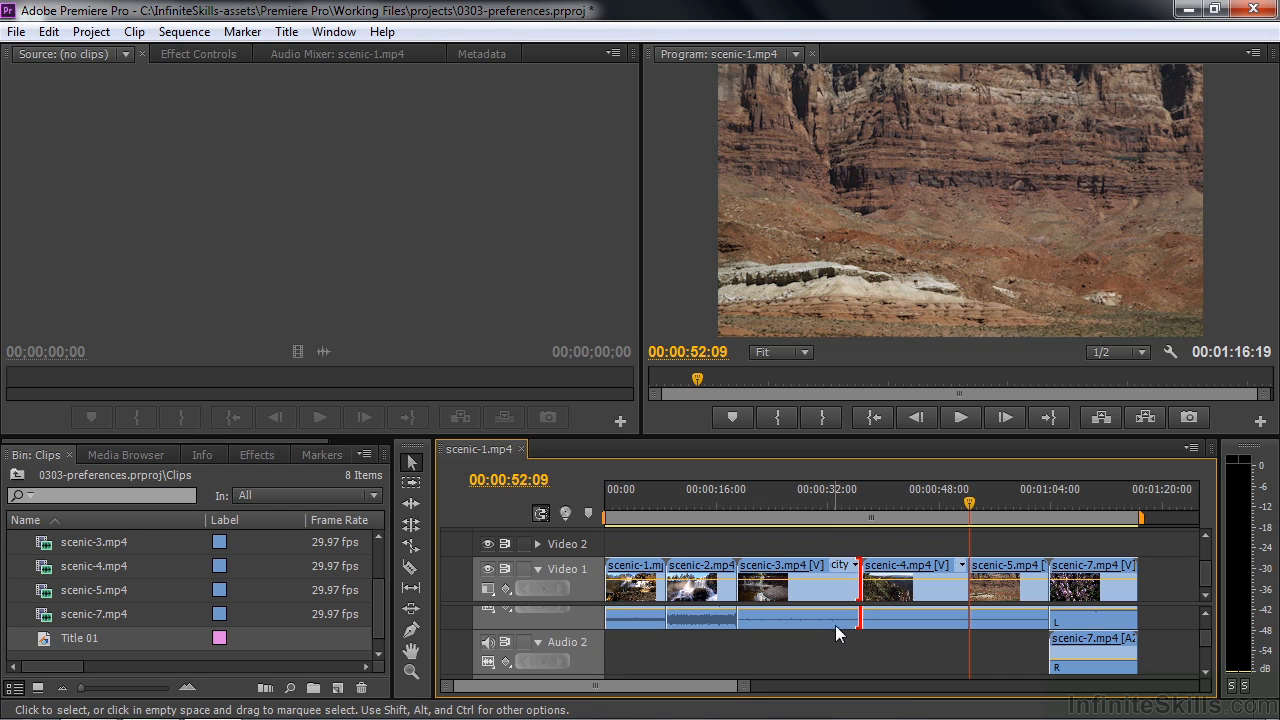
pyautogui.click(834, 589)
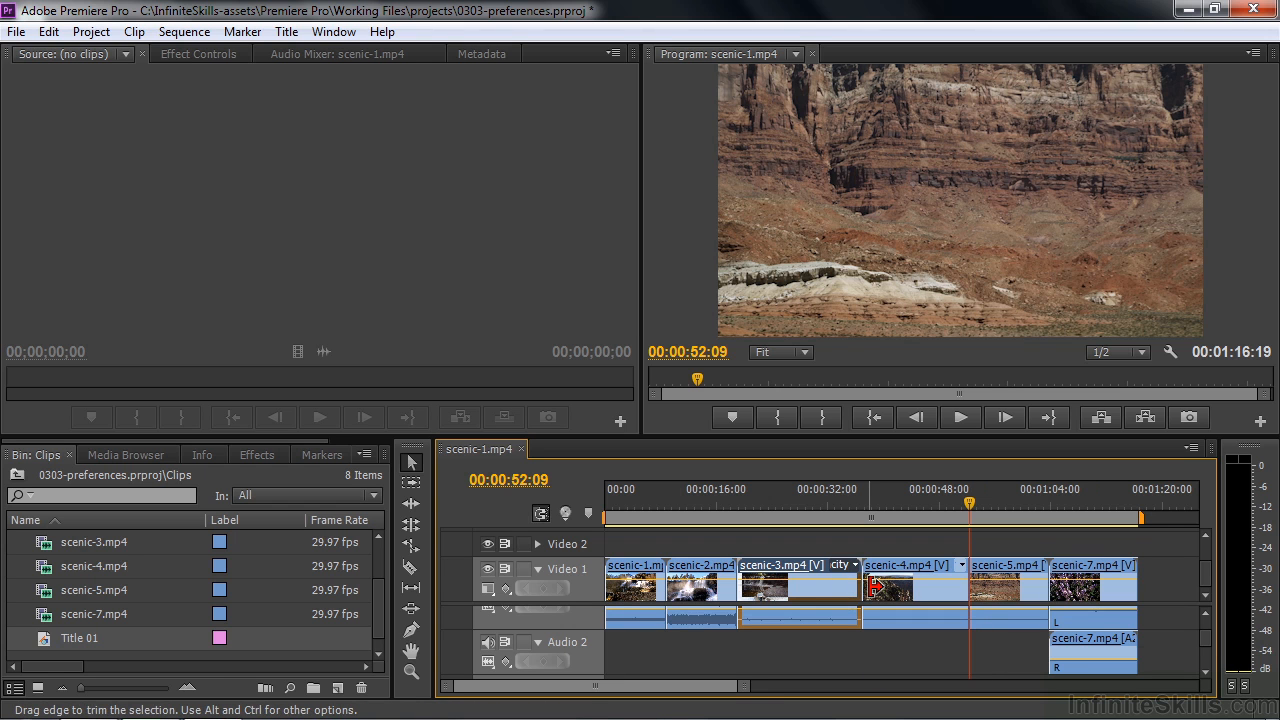
# - Ripple-trim the start of scenic-4.mp4 forward and its end back, leaving the clip about 8 seconds long
pyautogui.press('ctrl')
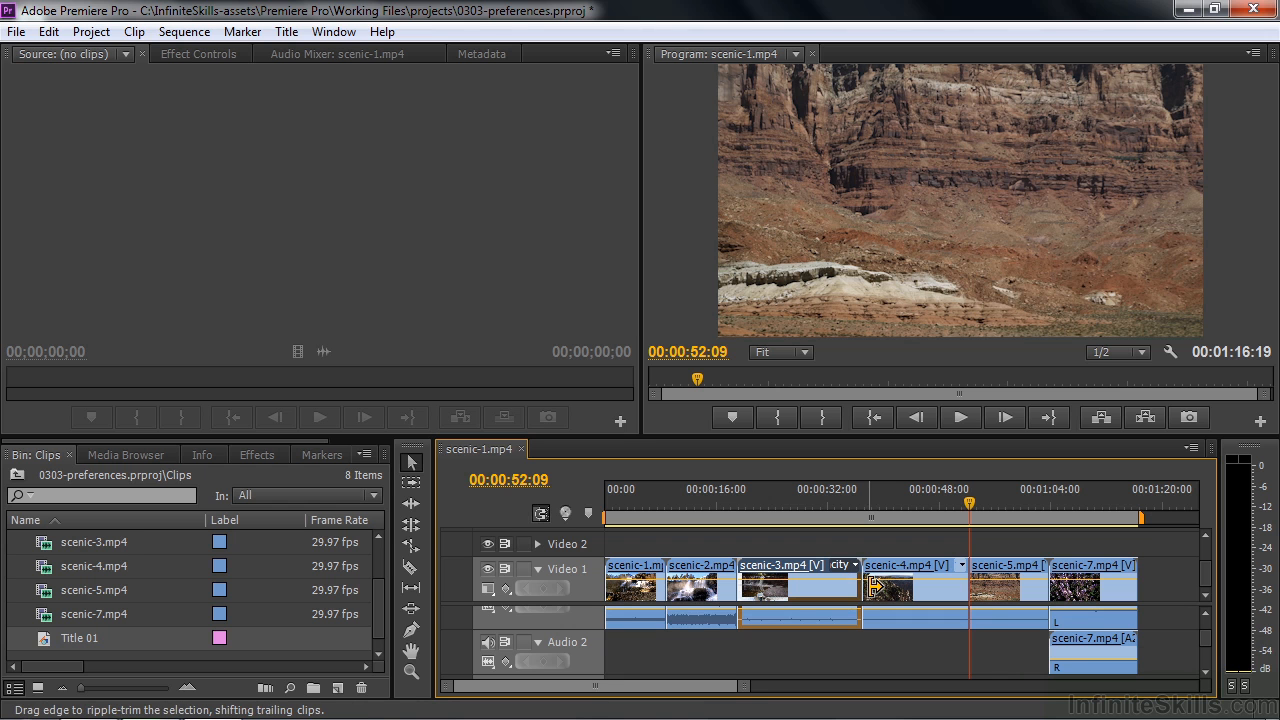
pyautogui.moveTo(872, 587); pyautogui.dragTo(896, 589)
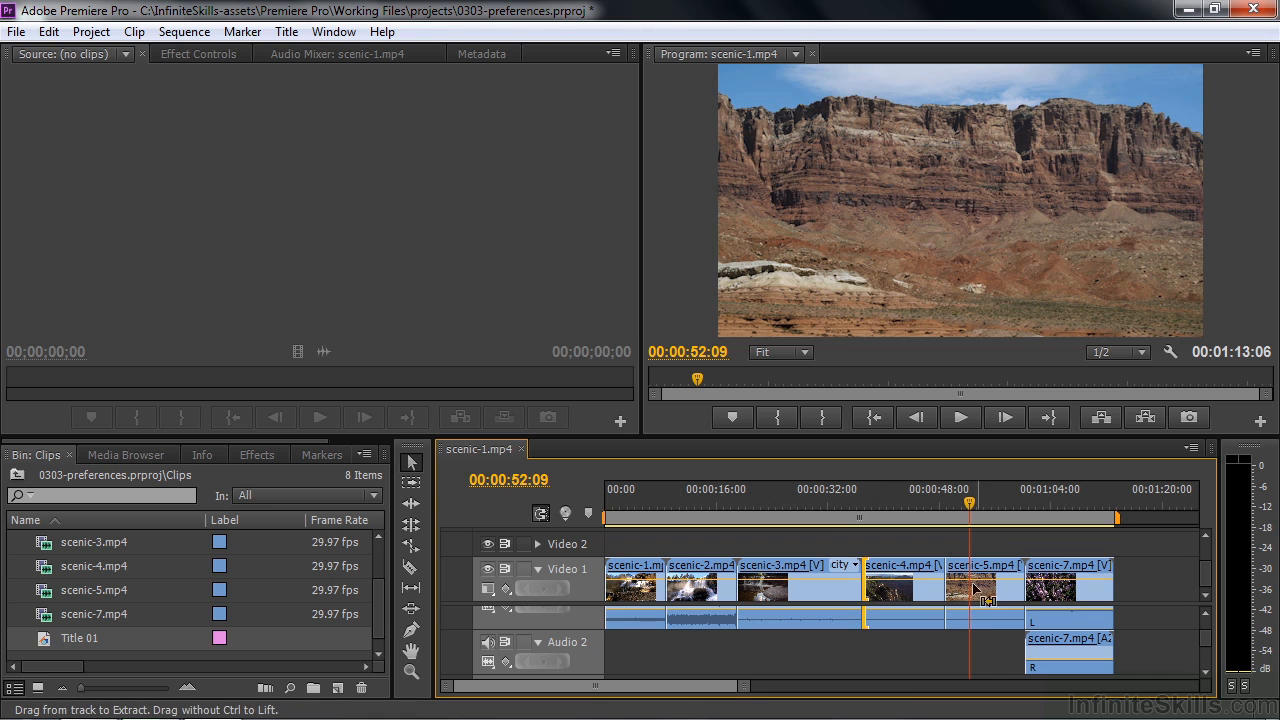
pyautogui.click(935, 587)
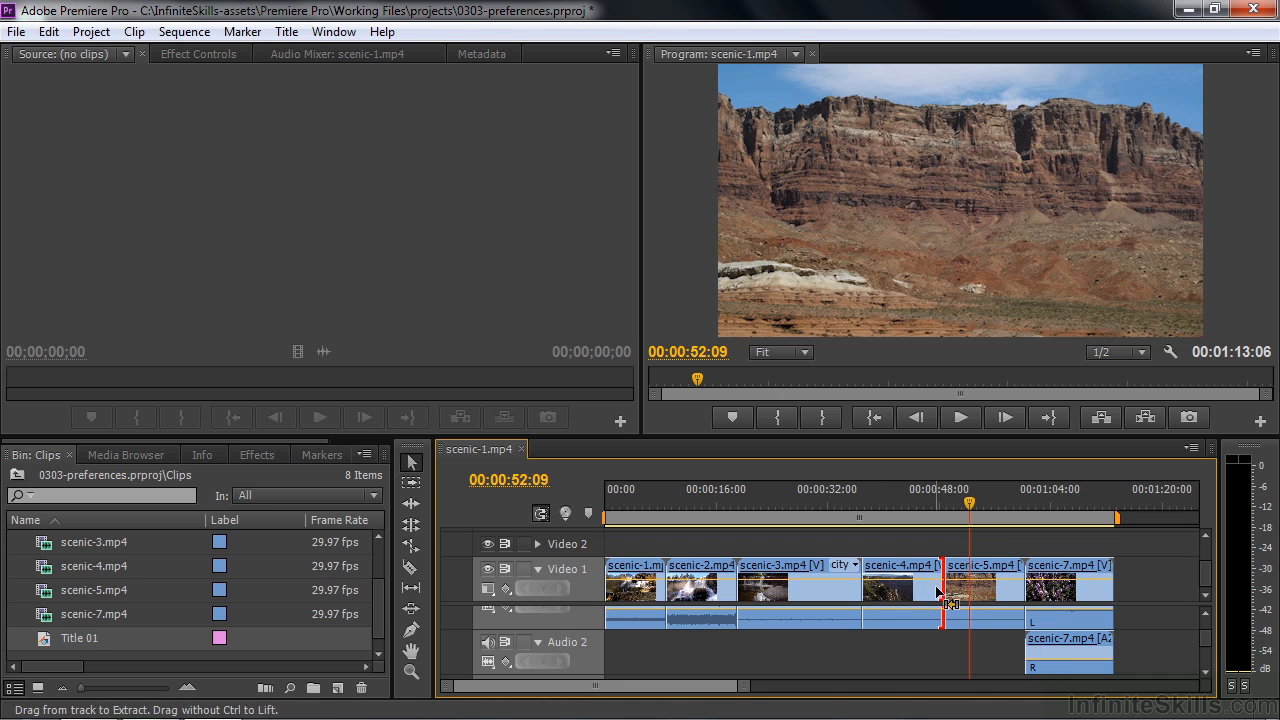
pyautogui.moveTo(877, 589); pyautogui.dragTo(910, 607)
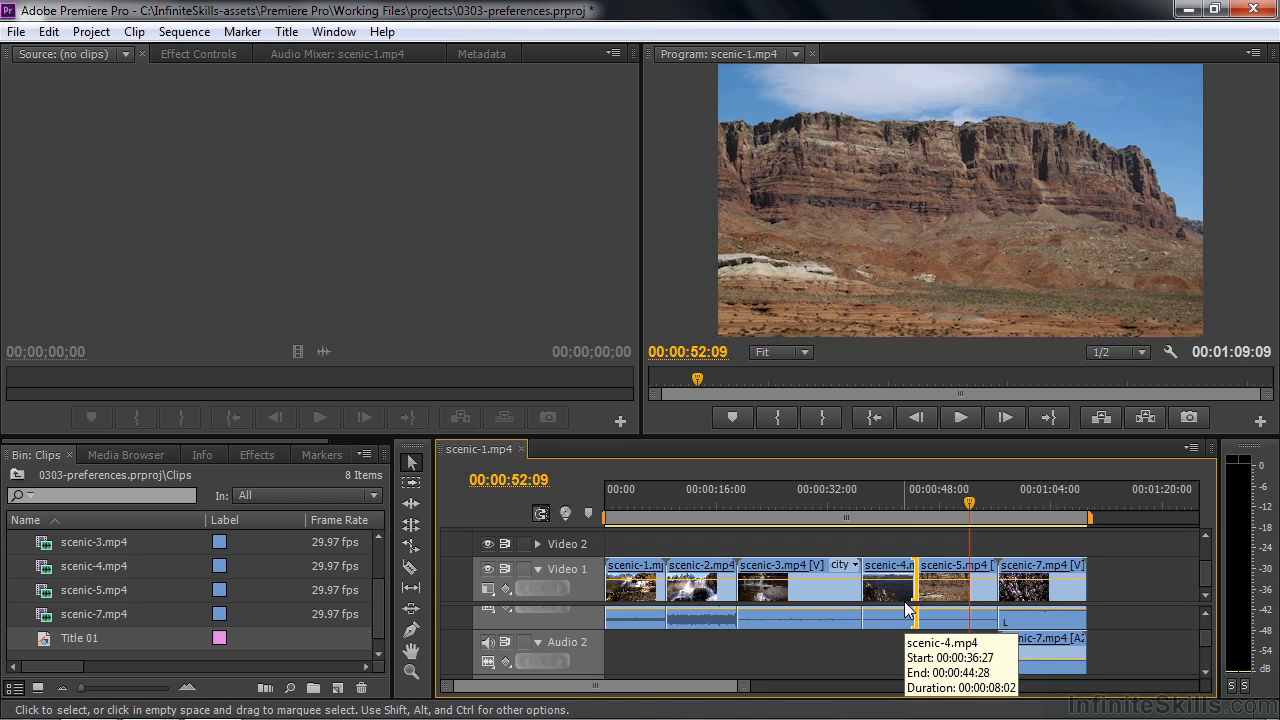
# - Enable "Allow Selection tool to choose Roll and Ripple trims without modifier key" in the Trim preferences and accept
pyautogui.click(49, 32)
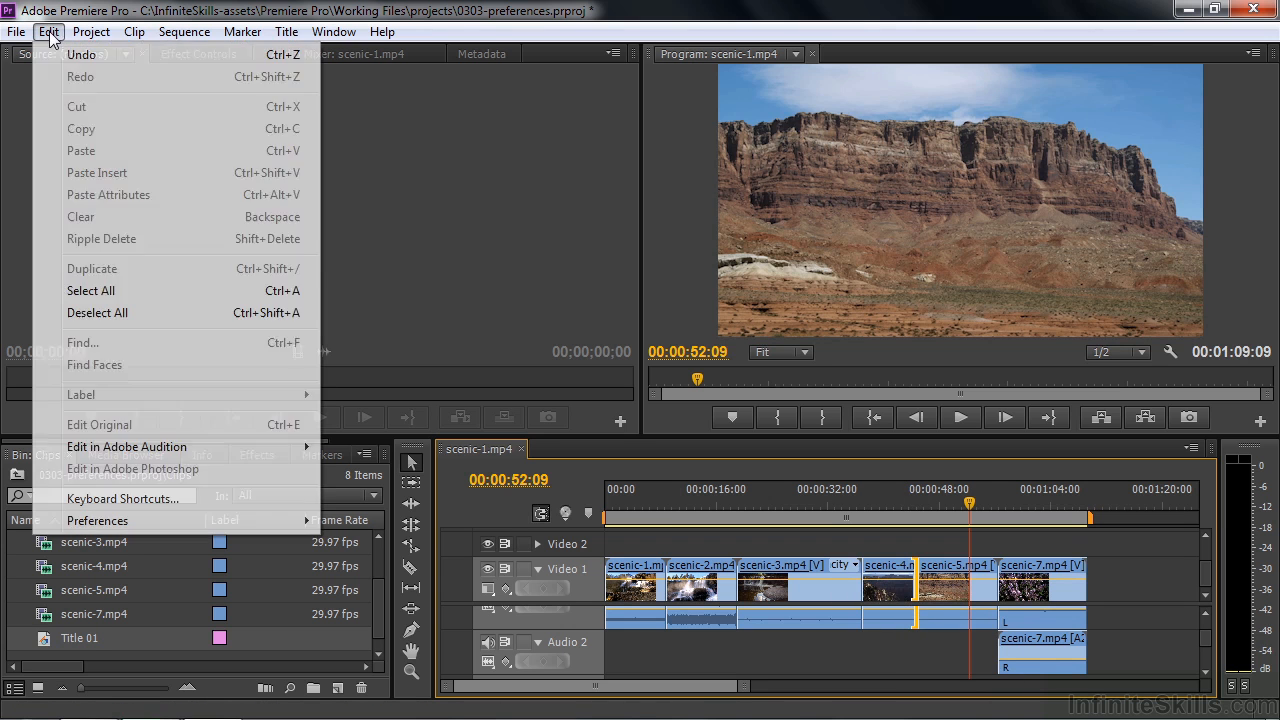
pyautogui.moveTo(154, 526)
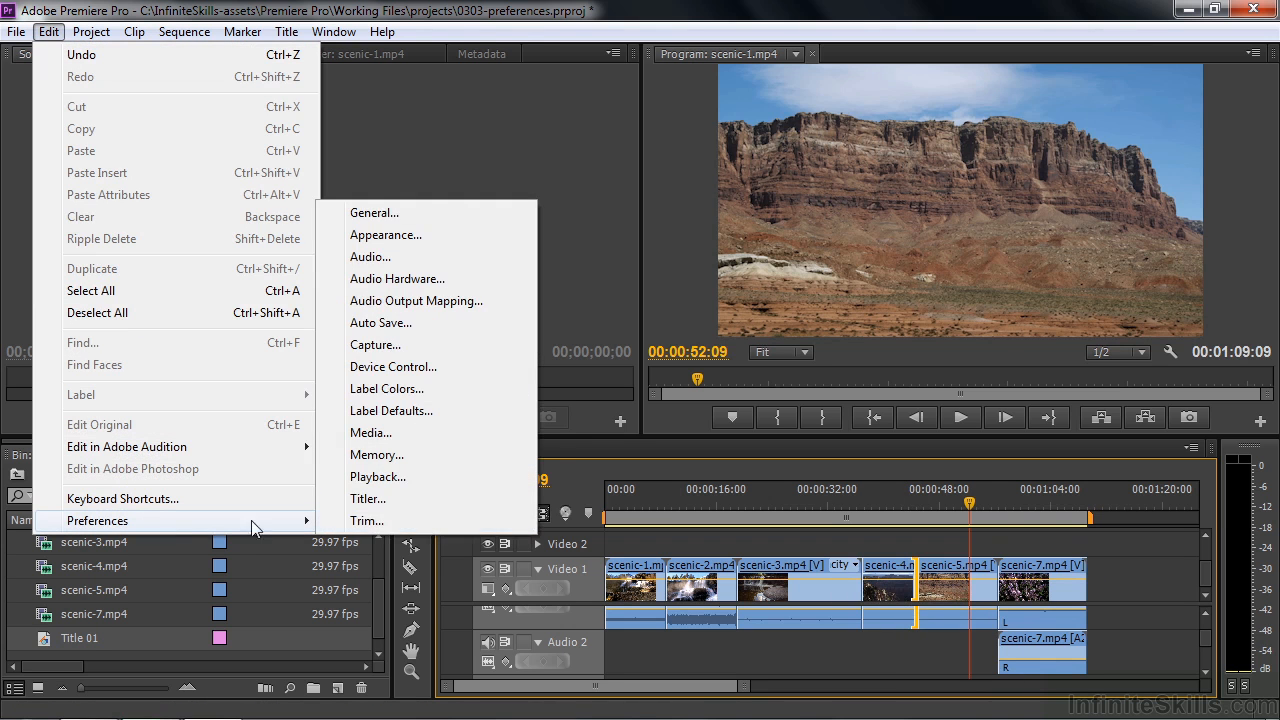
pyautogui.click(343, 519)
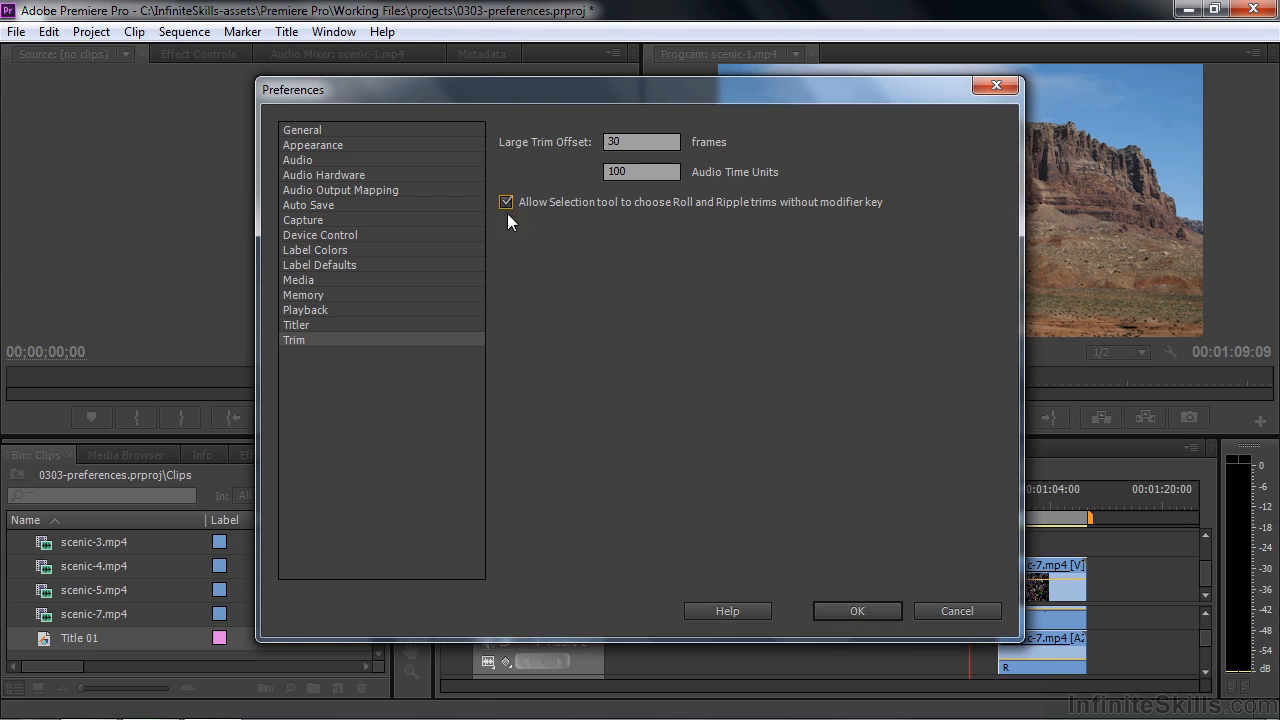
pyautogui.click(877, 615)
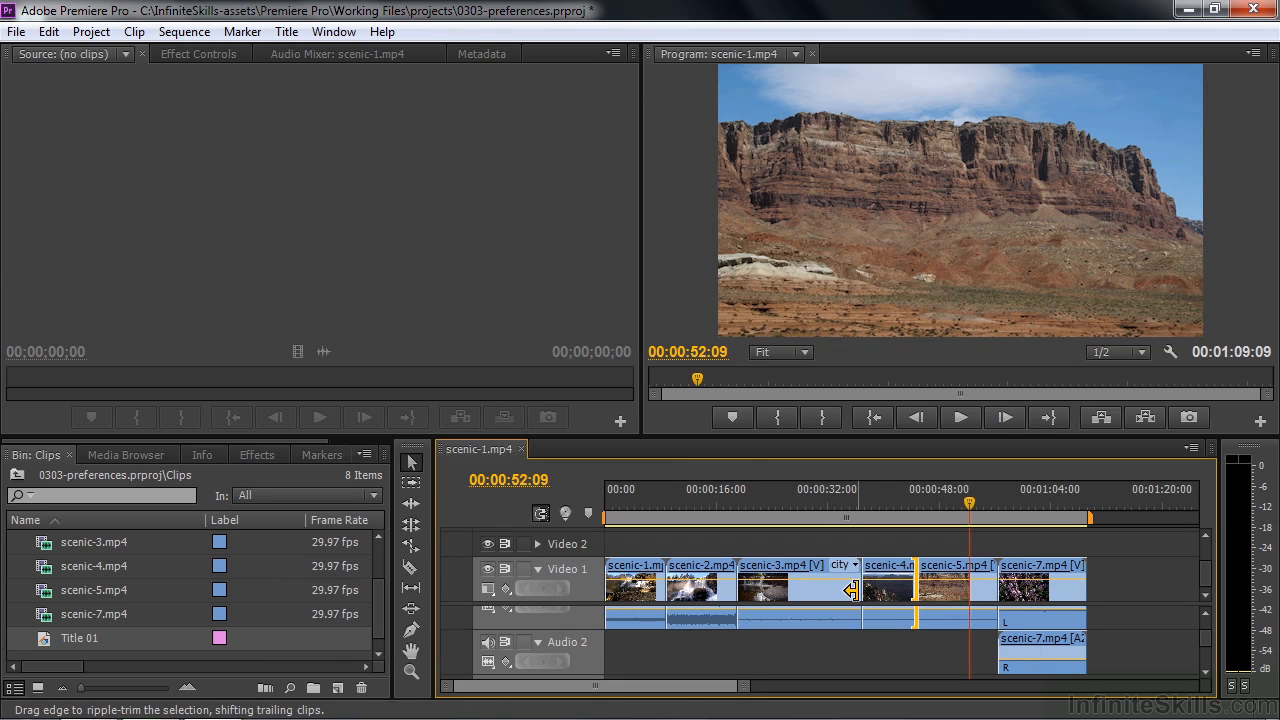
# - Using the Selection tool without modifiers, ripple-trim scenic-3.mp4's end back, roll the scenic-4/scenic-5 cut slightly earlier, and regular-trim scenic-3.mp4's end back
pyautogui.moveTo(850, 590); pyautogui.dragTo(834, 592)
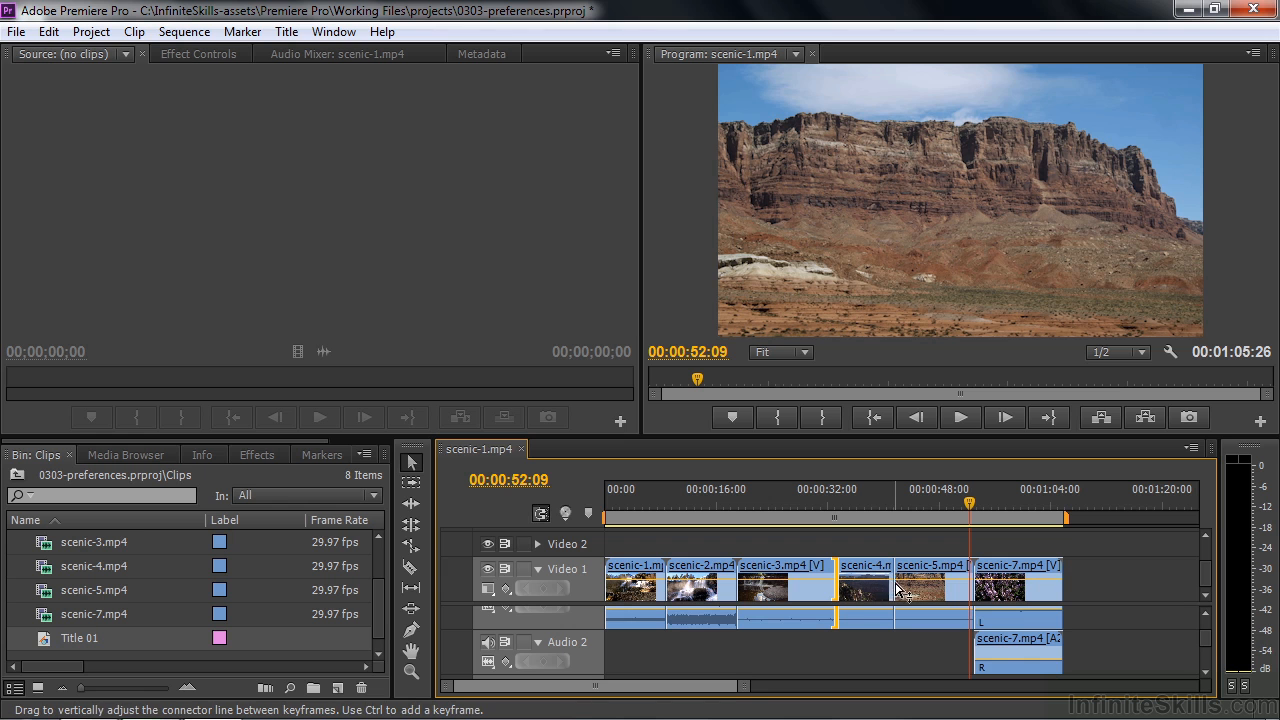
pyautogui.moveTo(896, 587); pyautogui.dragTo(890, 591)
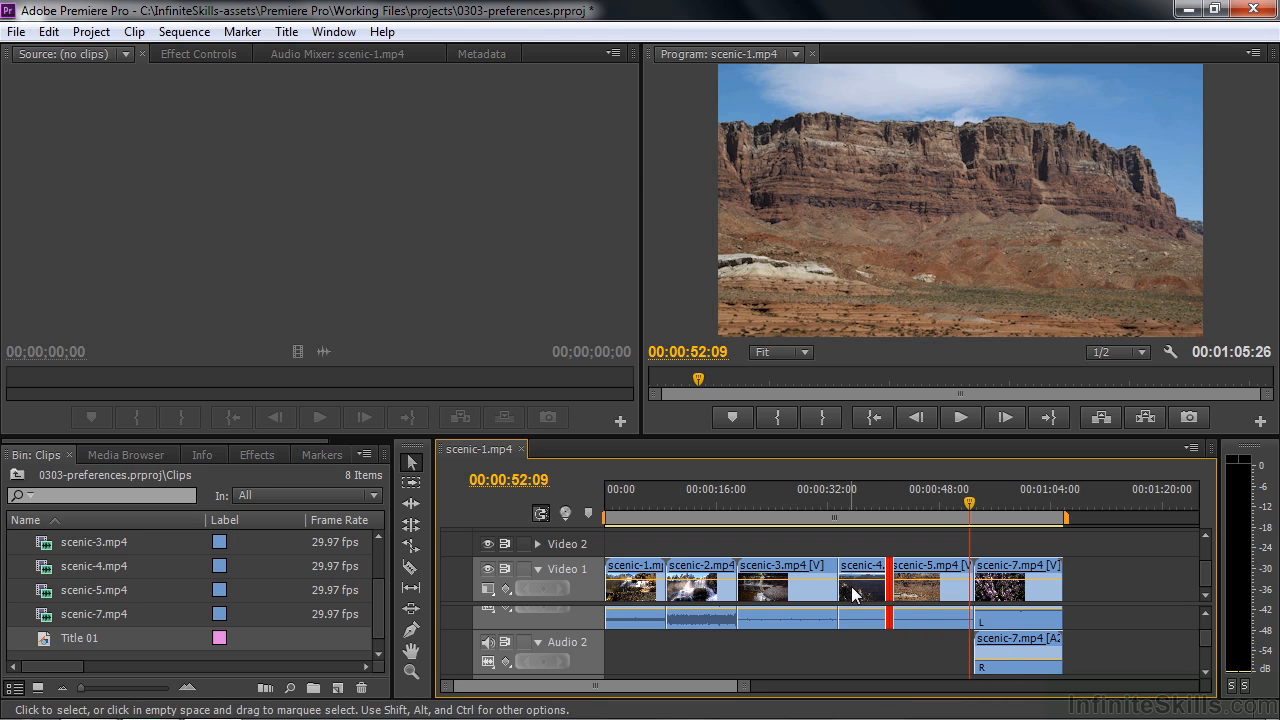
pyautogui.moveTo(837, 588); pyautogui.dragTo(811, 596)
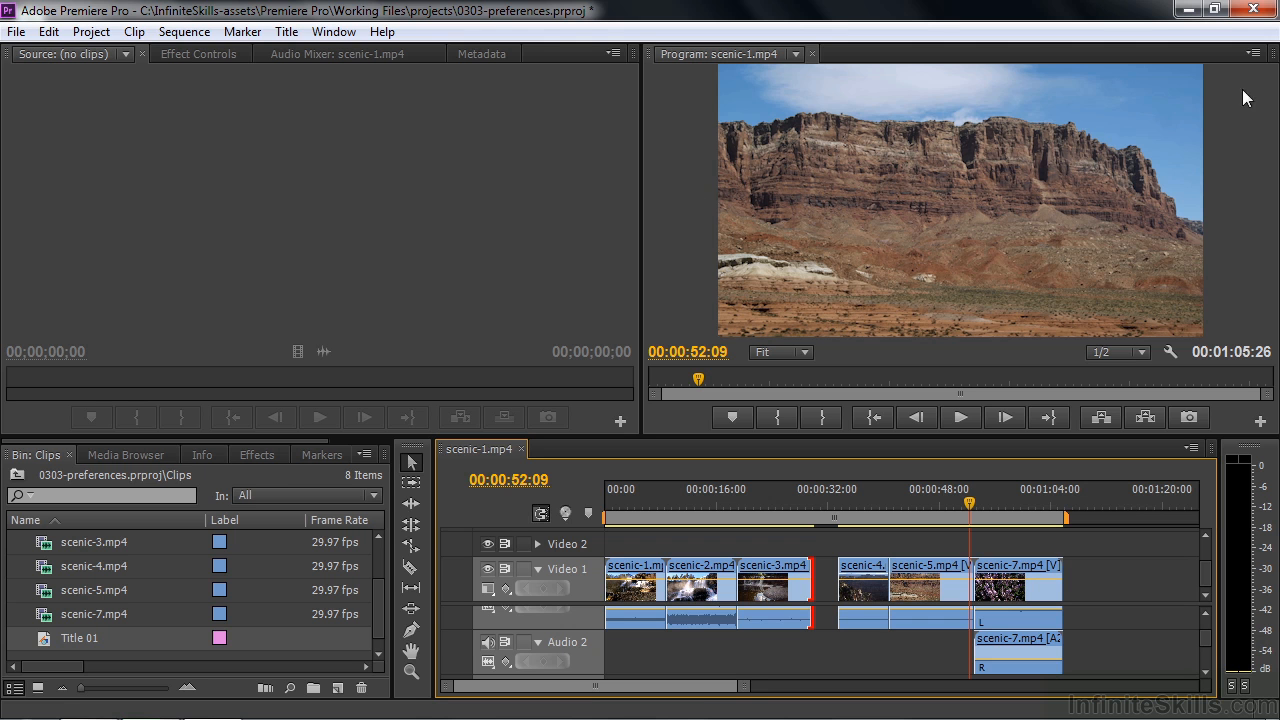
# - Quit without saving the project changes and relaunch Adobe Premiere Pro from the desktop with its preferences reset
pyautogui.click(1255, 10)
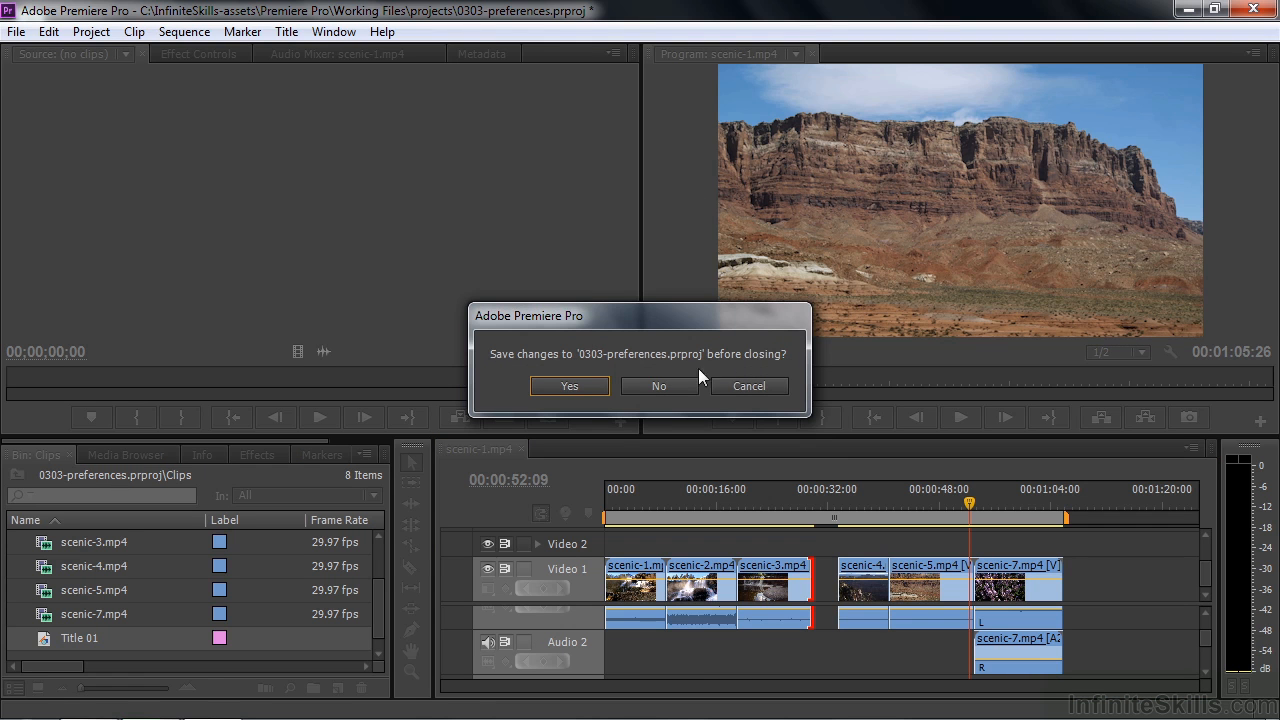
pyautogui.click(662, 388)
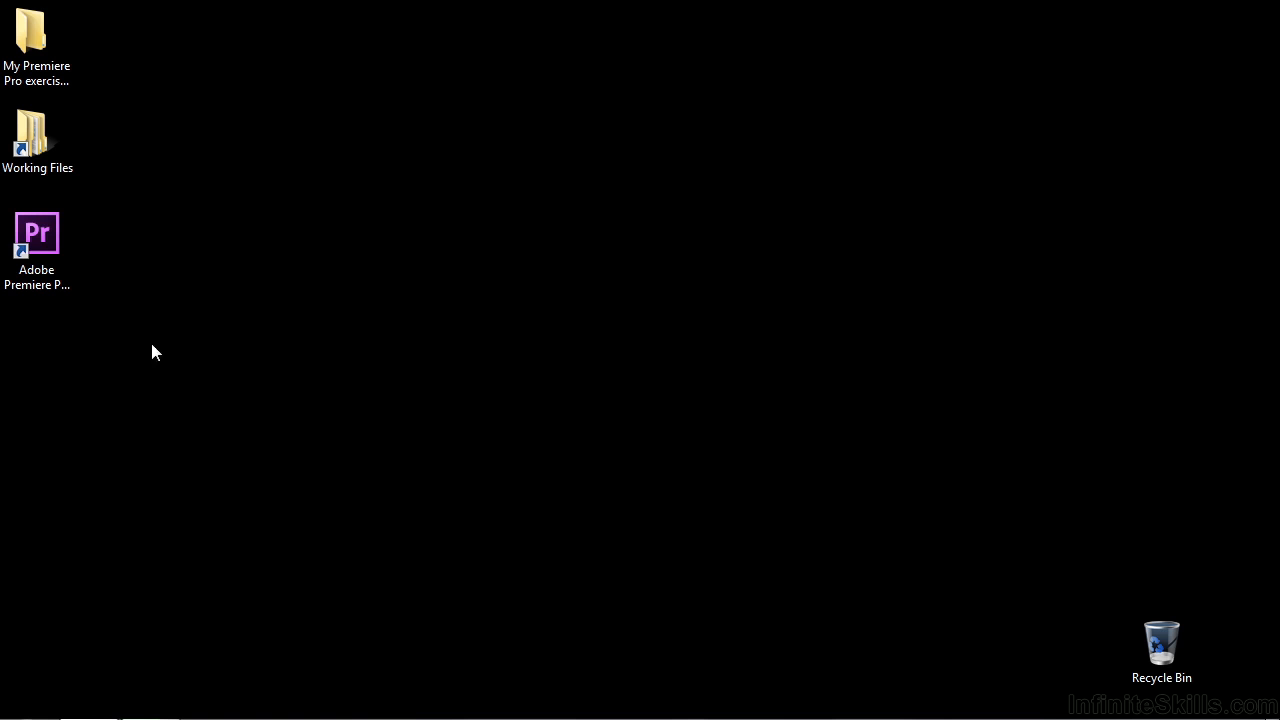
pyautogui.doubleClick(30, 240)
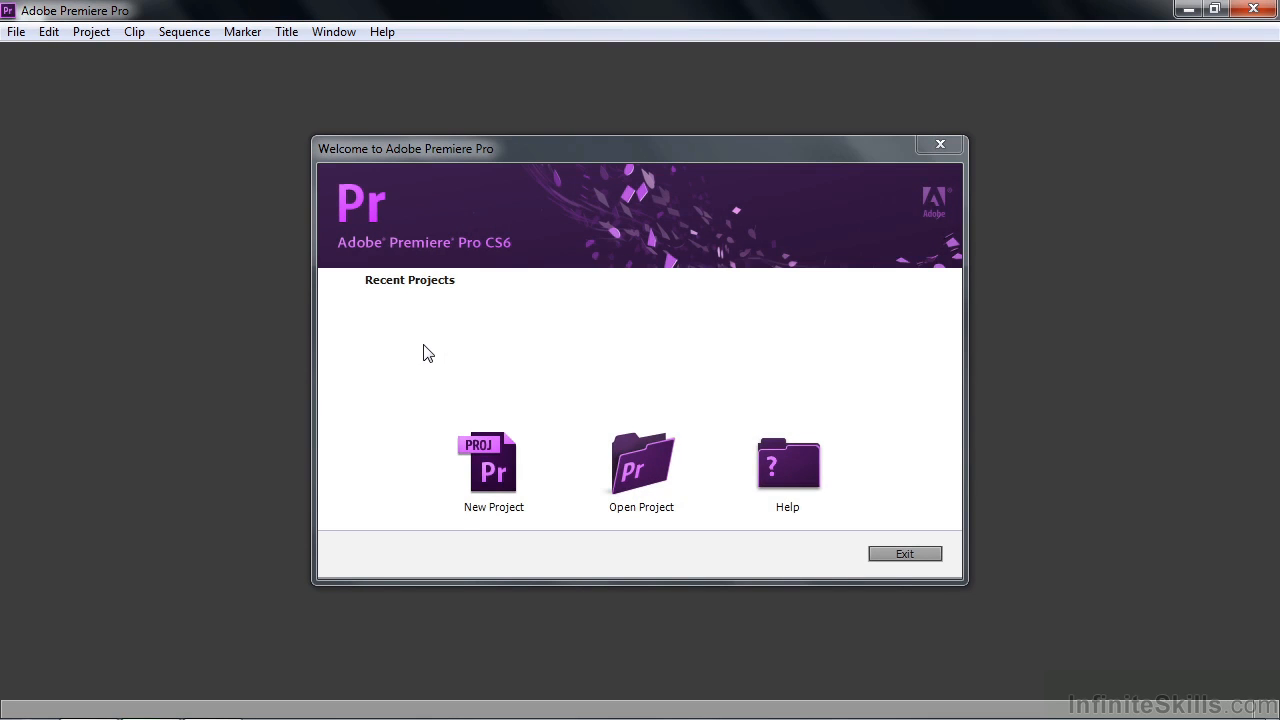
# - Open the 0303-preferences project from the projects folder inside Working Files
pyautogui.click(603, 505)
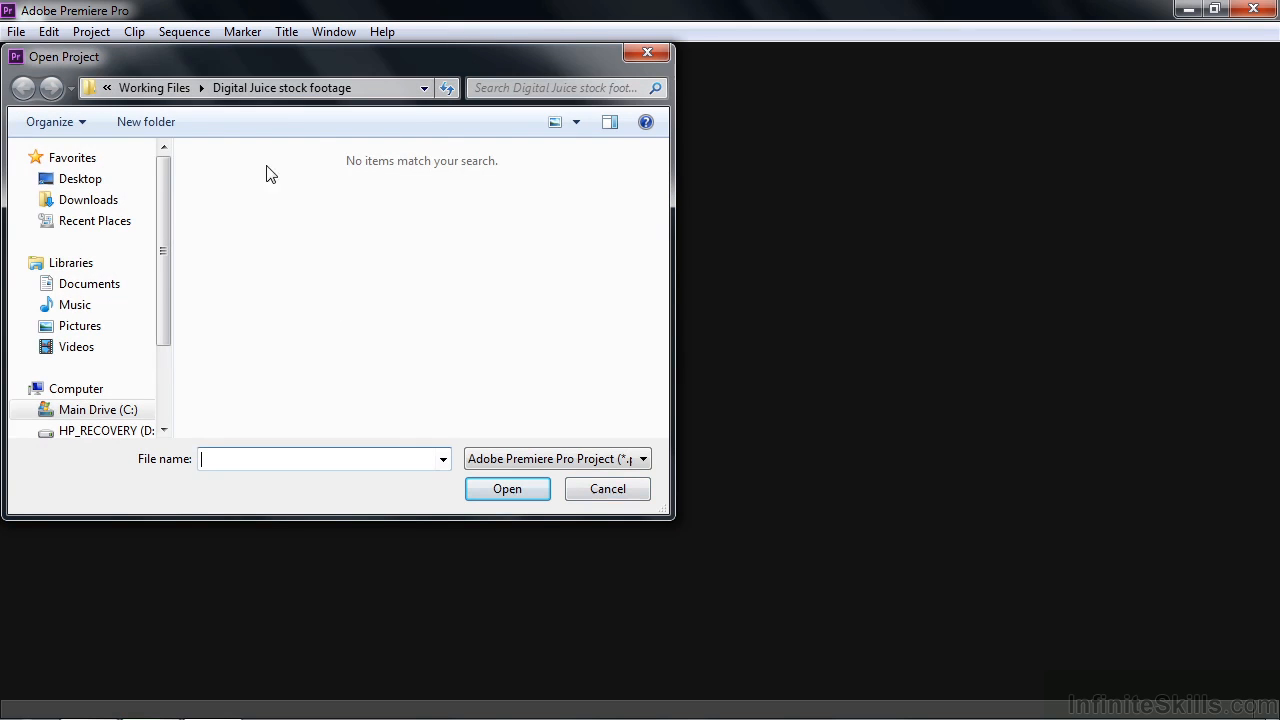
pyautogui.click(154, 90)
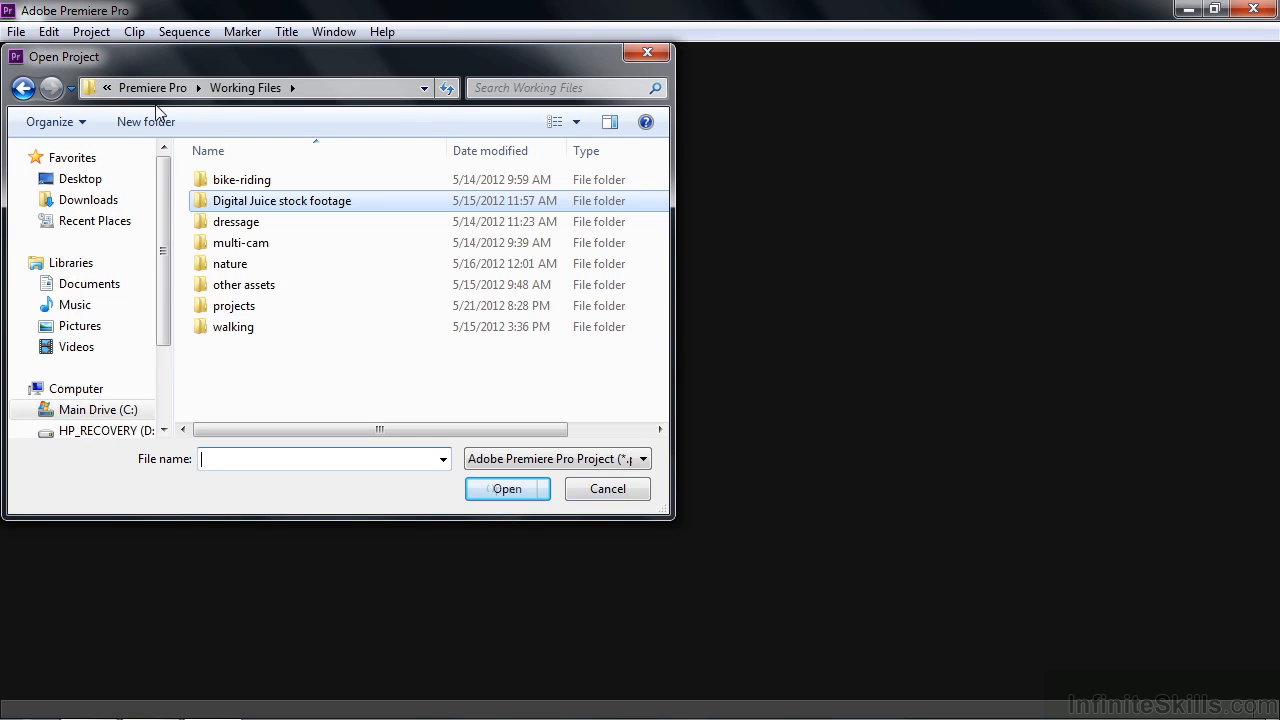
pyautogui.doubleClick(222, 308)
pyautogui.doubleClick(206, 200)
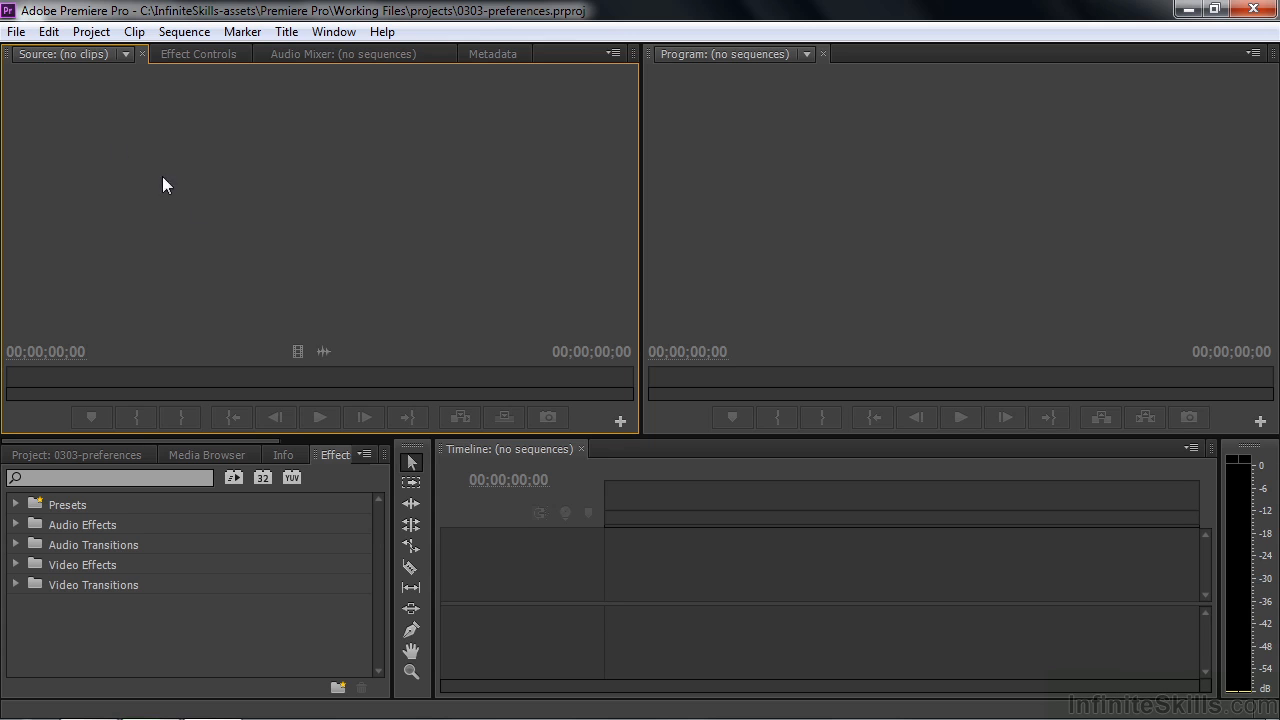
# - Open the Trim preferences to check whether the trim offset and Selection tool option are back at their defaults
pyautogui.click(47, 35)
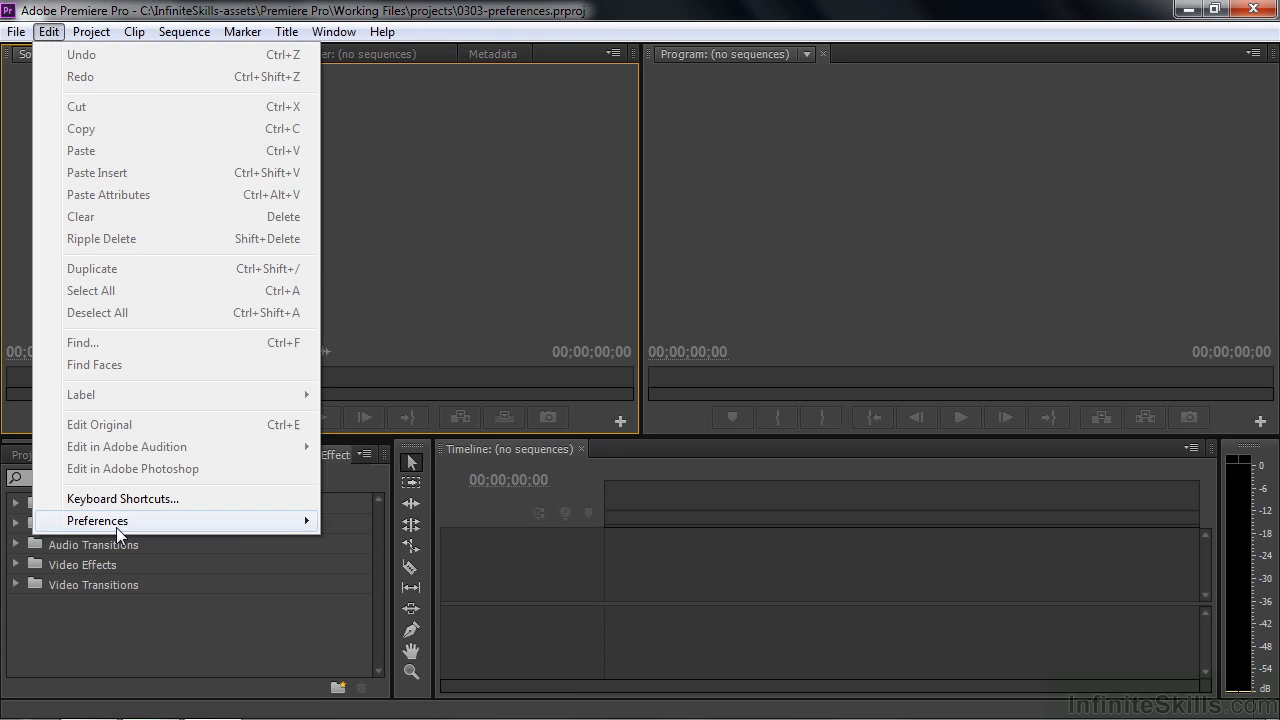
pyautogui.moveTo(116, 524)
pyautogui.click(368, 522)
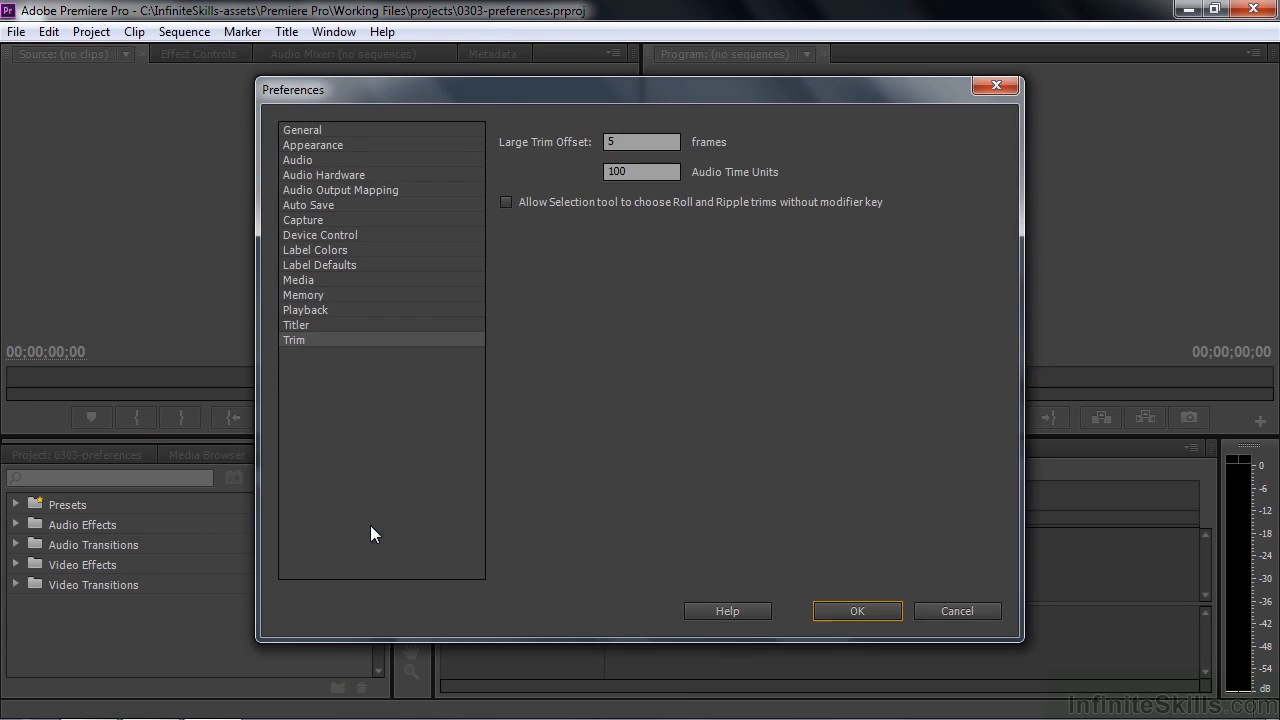